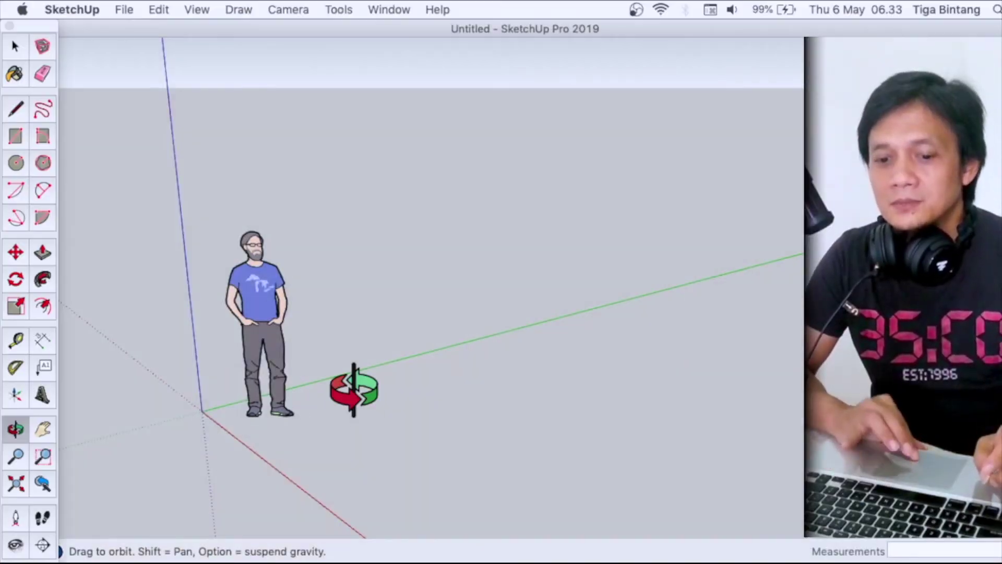
# - Draw a flat rectangular face on the ground beside the standing figure
pyautogui.moveTo(355, 389)
pyautogui.mouseDown()
pyautogui.moveTo(399, 369)
pyautogui.moveTo(407, 402)
pyautogui.mouseUp()
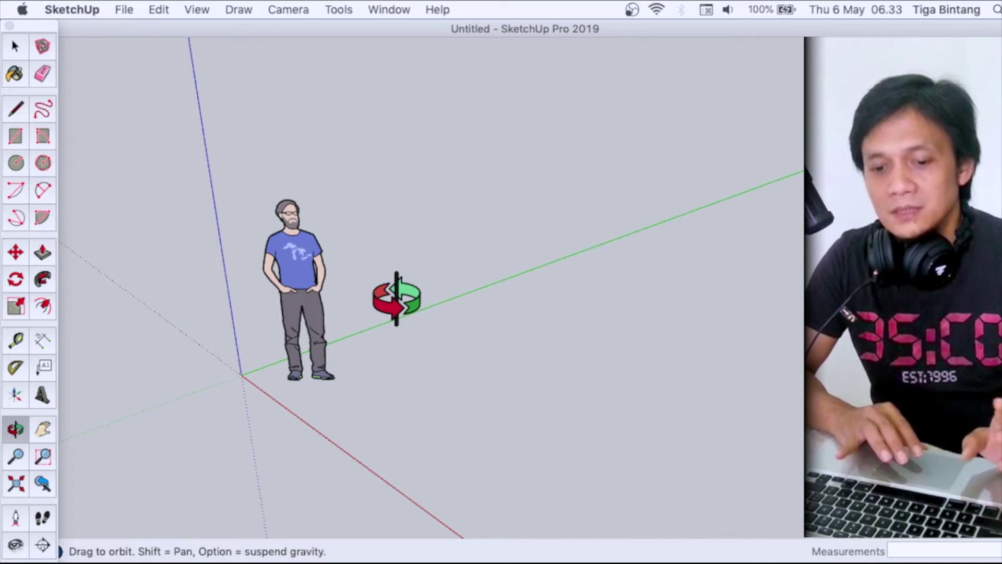
pyautogui.moveTo(369, 287)
pyautogui.keyDown('shift'); pyautogui.mouseDown()
pyautogui.moveTo(447, 354)
pyautogui.moveTo(555, 306)
pyautogui.moveTo(443, 280)
pyautogui.moveTo(374, 280)
pyautogui.mouseUp(); pyautogui.keyUp('shift')
pyautogui.moveTo(284, 333)
pyautogui.mouseDown()
pyautogui.moveTo(280, 306)
pyautogui.moveTo(320, 313)
pyautogui.moveTo(280, 476)
pyautogui.moveTo(599, 227)
pyautogui.moveTo(487, 313)
pyautogui.moveTo(532, 299)
pyautogui.mouseUp()
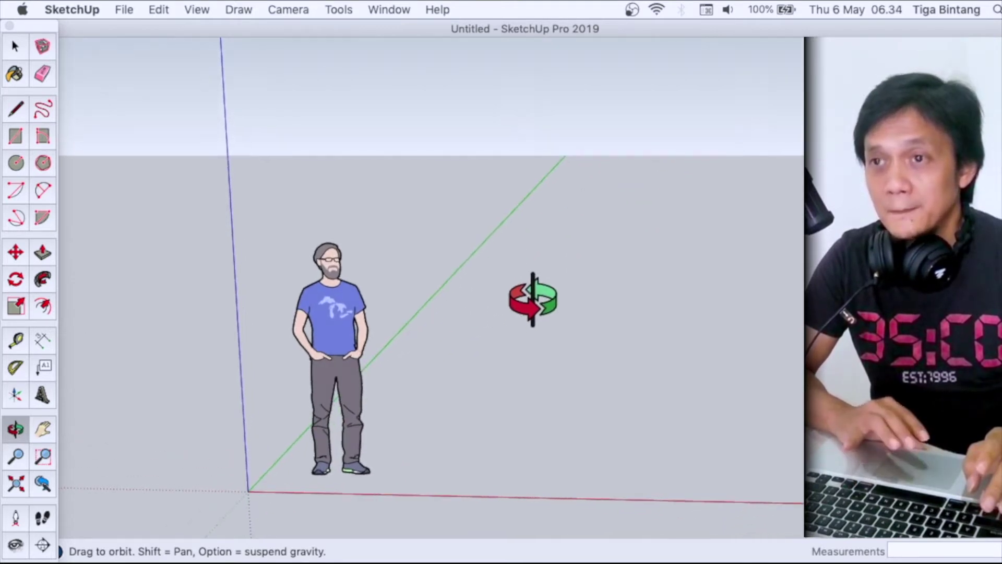
pyautogui.moveTo(454, 352)
pyautogui.mouseDown()
pyautogui.moveTo(470, 318)
pyautogui.moveTo(483, 371)
pyautogui.moveTo(452, 326)
pyautogui.moveTo(512, 352)
pyautogui.moveTo(505, 346)
pyautogui.mouseUp()
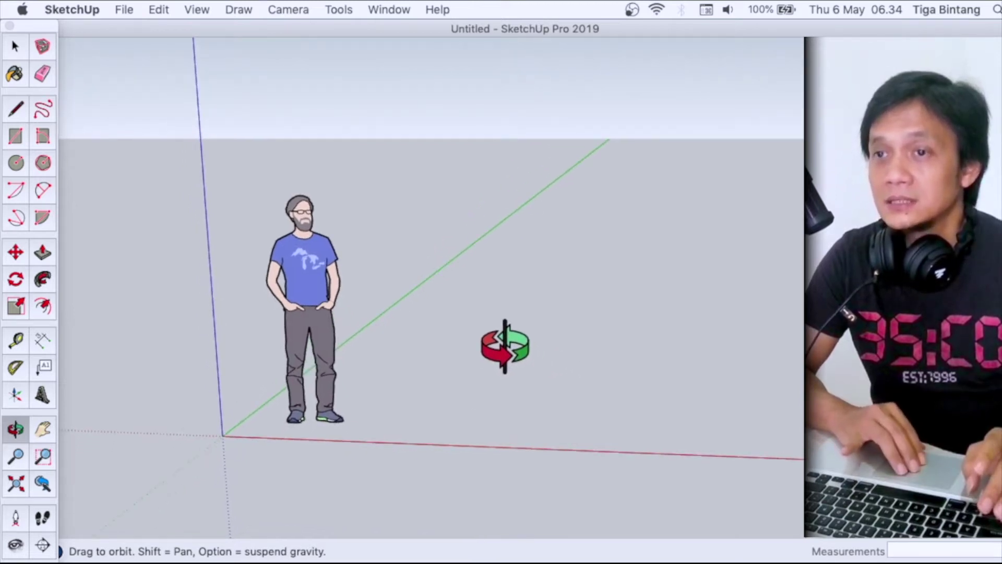
pyautogui.moveTo(519, 300)
pyautogui.mouseDown()
pyautogui.moveTo(485, 351)
pyautogui.moveTo(493, 369)
pyautogui.mouseUp()
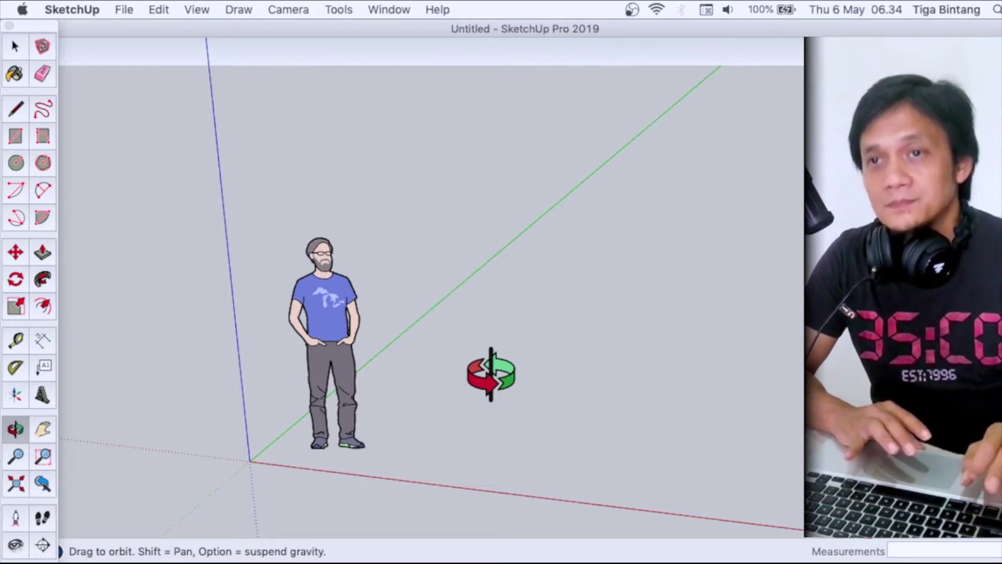
pyautogui.click(18, 111)
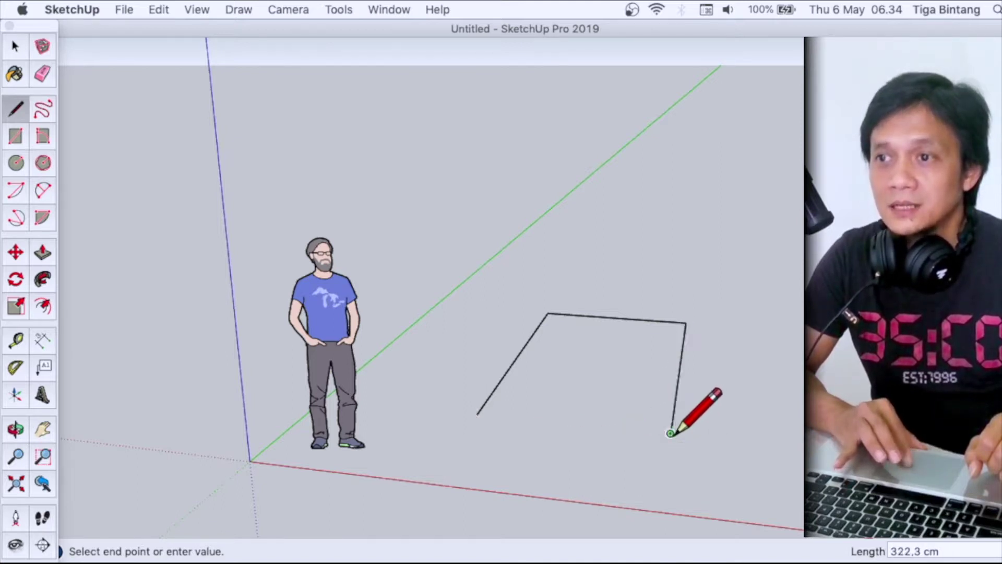
pyautogui.click(670, 433)
pyautogui.click(477, 414)
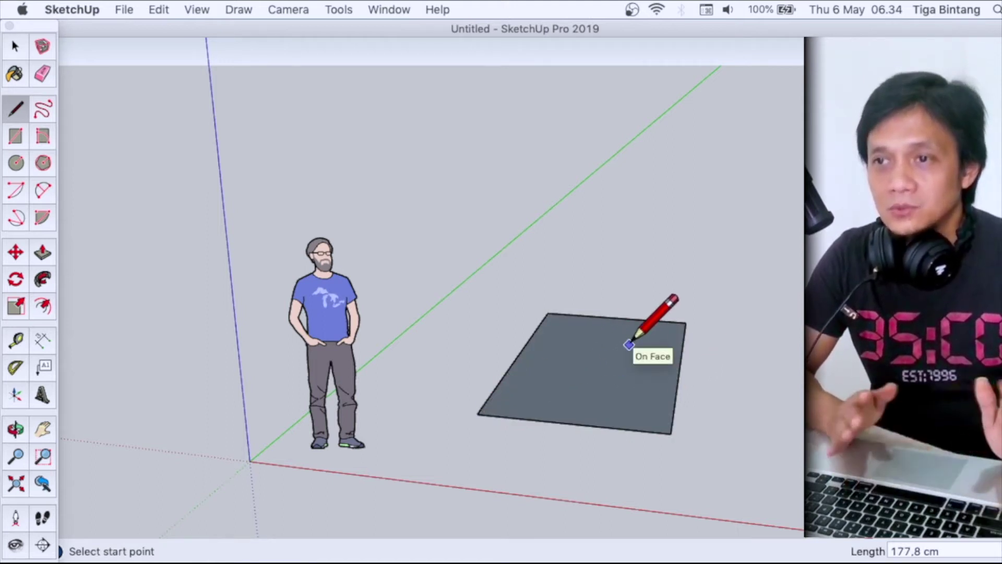
# - Orbit and zoom in around the new rectangle to inspect it
pyautogui.press('o')
pyautogui.moveTo(630, 344)
pyautogui.mouseDown()
pyautogui.moveTo(405, 344)
pyautogui.moveTo(354, 445)
pyautogui.moveTo(470, 342)
pyautogui.moveTo(385, 345)
pyautogui.moveTo(407, 381)
pyautogui.moveTo(448, 369)
pyautogui.moveTo(462, 350)
pyautogui.moveTo(403, 346)
pyautogui.moveTo(398, 392)
pyautogui.moveTo(403, 347)
pyautogui.mouseUp()
pyautogui.moveTo(497, 327)
pyautogui.mouseDown()
pyautogui.moveTo(634, 231)
pyautogui.moveTo(474, 224)
pyautogui.moveTo(678, 164)
pyautogui.moveTo(463, 179)
pyautogui.moveTo(704, 161)
pyautogui.moveTo(647, 195)
pyautogui.moveTo(425, 224)
pyautogui.moveTo(580, 204)
pyautogui.mouseUp()
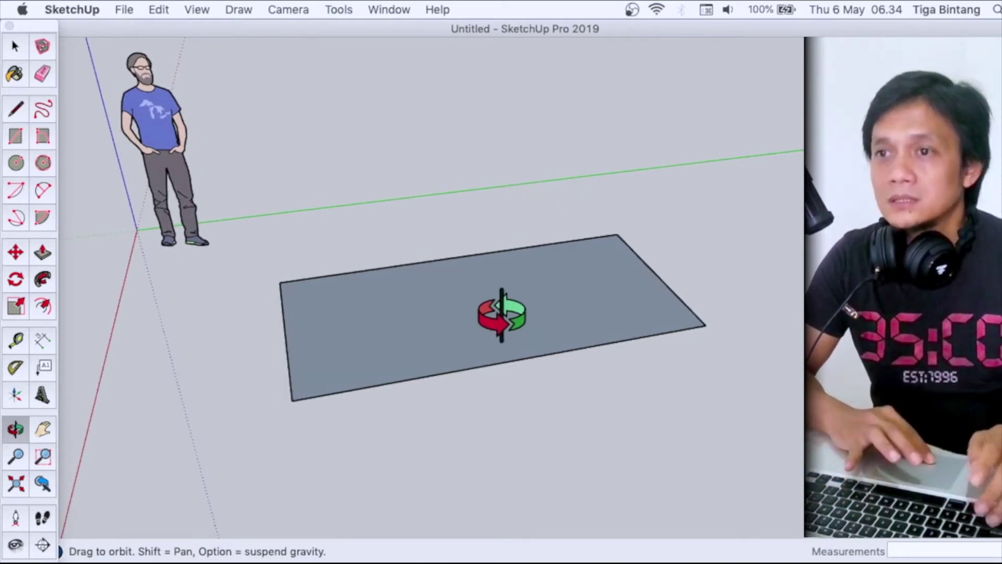
pyautogui.moveTo(501, 309)
pyautogui.keyDown('shift'); pyautogui.mouseDown()
pyautogui.moveTo(373, 303)
pyautogui.moveTo(608, 264)
pyautogui.moveTo(550, 152)
pyautogui.moveTo(561, 434)
pyautogui.moveTo(414, 284)
pyautogui.moveTo(608, 273)
pyautogui.moveTo(463, 314)
pyautogui.mouseUp(); pyautogui.keyUp('shift')
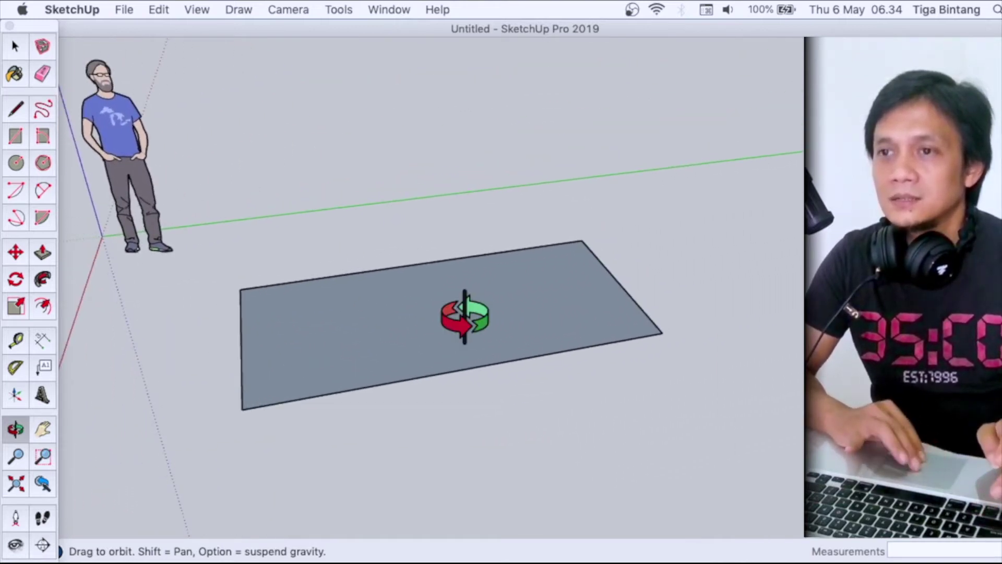
pyautogui.scroll(3, 465, 316)
pyautogui.scroll(1, 465, 316)
pyautogui.scroll(-5, 464, 316)
pyautogui.scroll(-1, 464, 315)
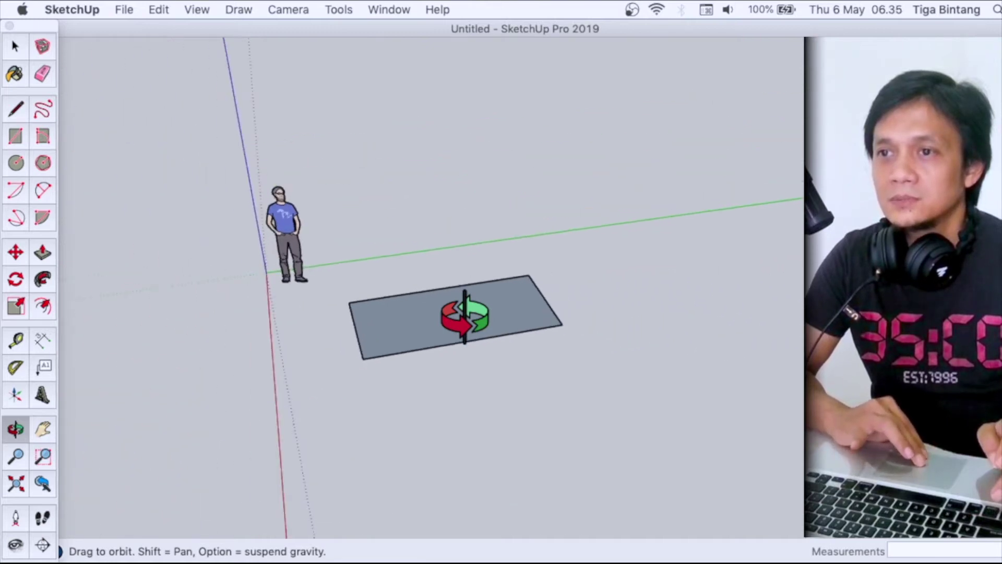
pyautogui.scroll(3, 464, 316)
pyautogui.moveTo(320, 302)
pyautogui.mouseDown()
pyautogui.moveTo(624, 297)
pyautogui.moveTo(432, 340)
pyautogui.moveTo(436, 277)
pyautogui.moveTo(467, 306)
pyautogui.moveTo(477, 364)
pyautogui.mouseUp()
pyautogui.press('l')
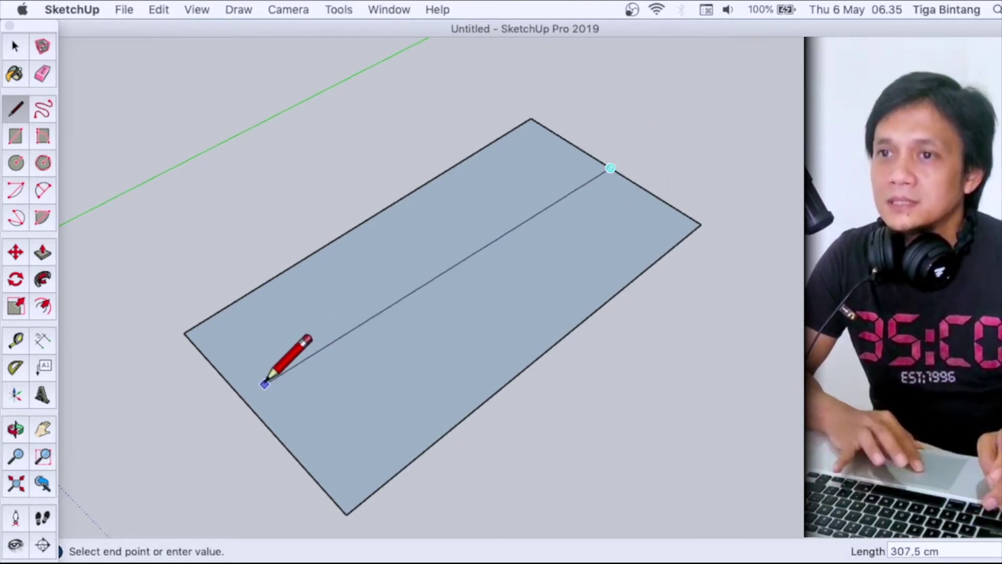
# - Split the rectangle into quarters with a lengthwise midpoint line and a crosswise line
pyautogui.click(259, 416)
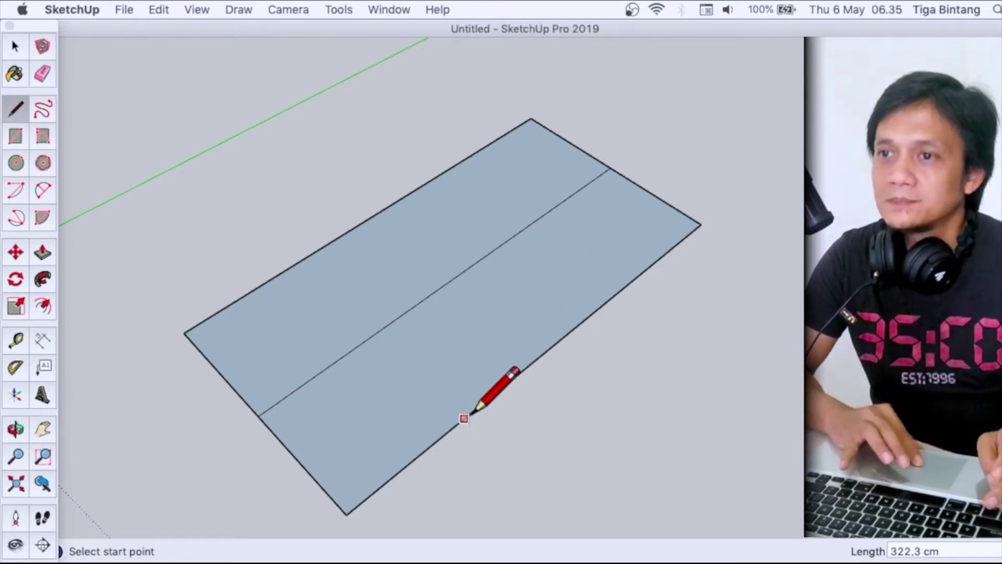
pyautogui.click(548, 349)
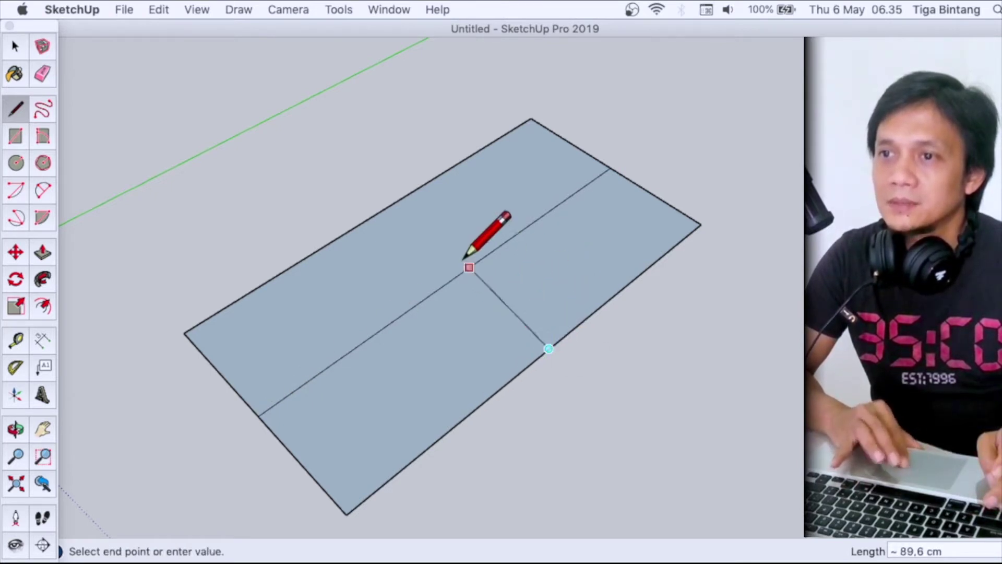
pyautogui.click(378, 212)
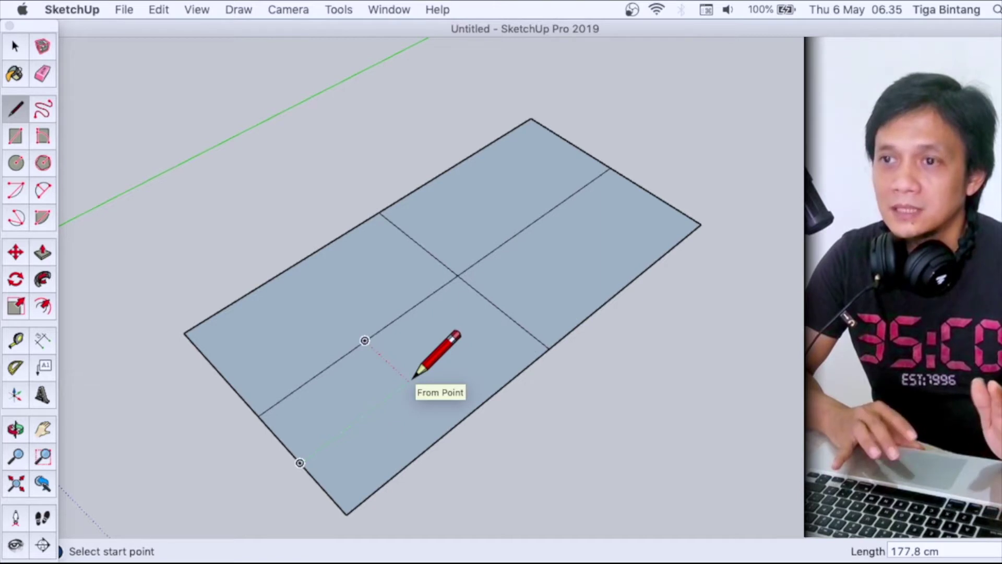
# - Draw a narrow triangular face on the rectangle's lower half
pyautogui.click(409, 380)
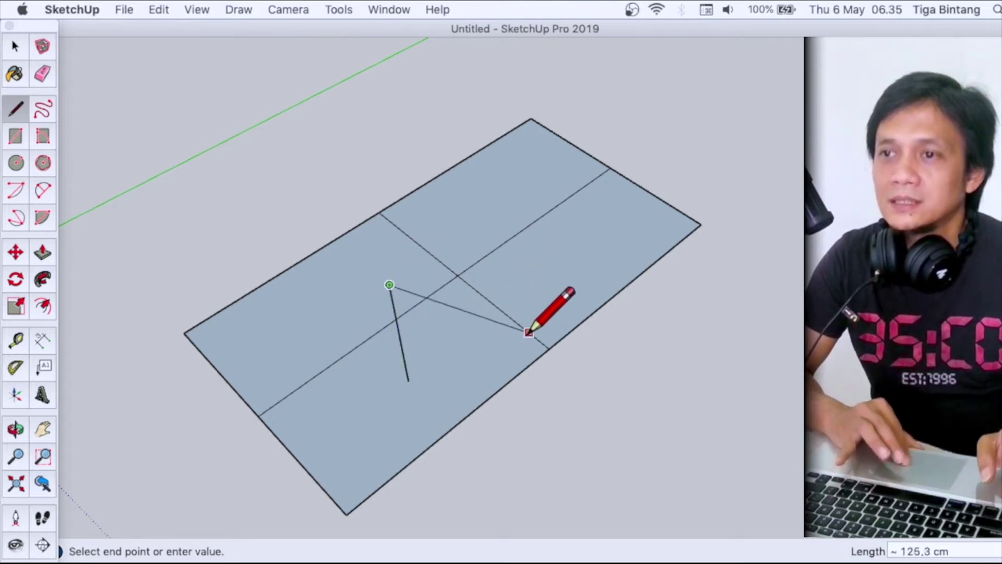
pyautogui.click(455, 425)
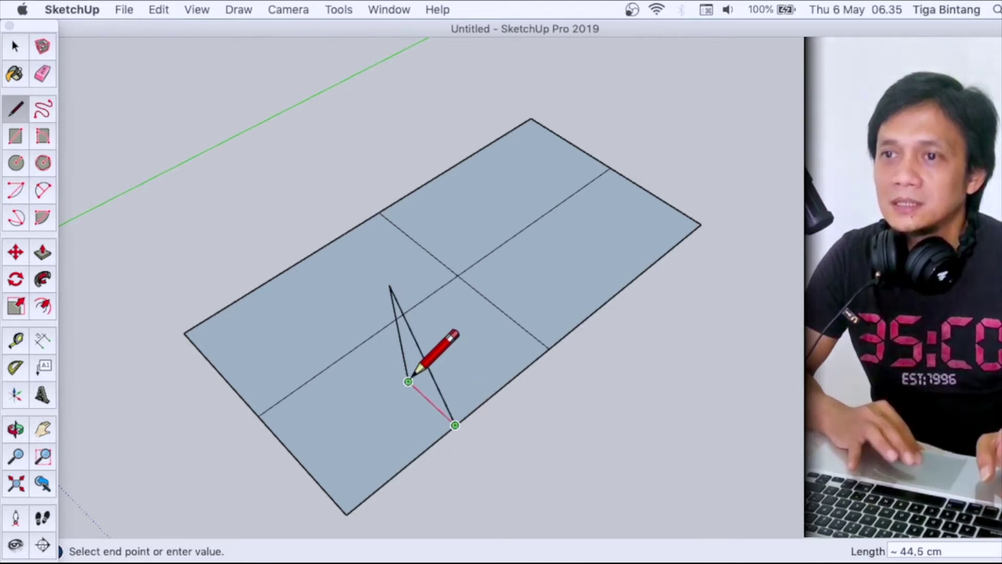
pyautogui.click(408, 380)
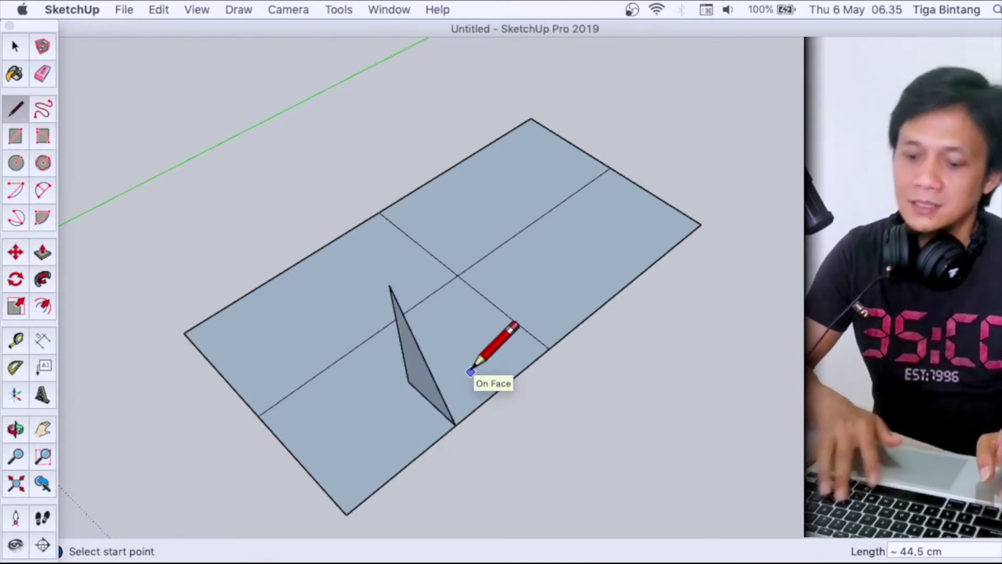
# - Push/Pull the triangle face up about 80 cm into a standing prism
pyautogui.press('o')
pyautogui.moveTo(469, 369)
pyautogui.mouseDown()
pyautogui.moveTo(735, 253)
pyautogui.moveTo(572, 308)
pyautogui.moveTo(362, 358)
pyautogui.moveTo(583, 319)
pyautogui.mouseUp()
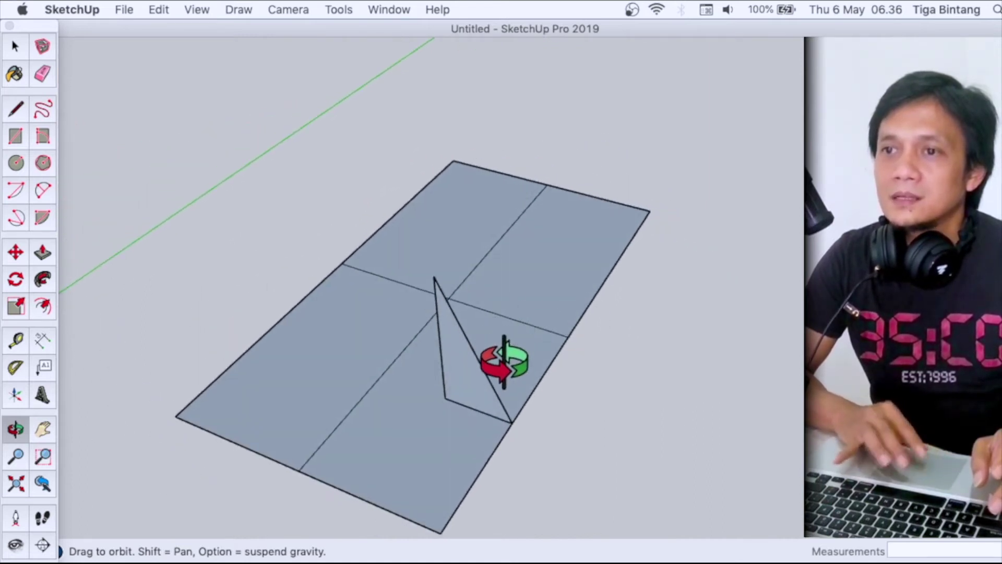
pyautogui.press('space')
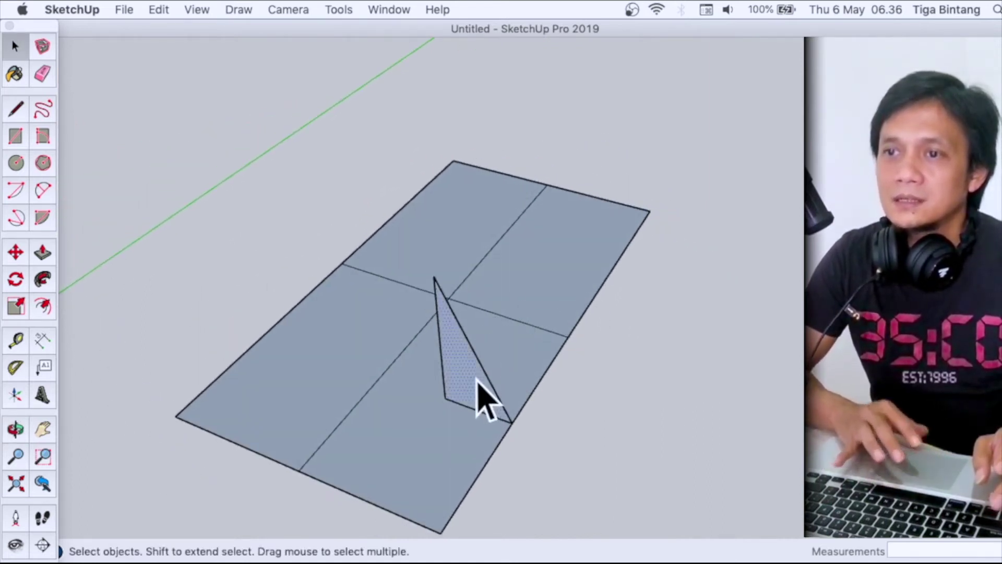
pyautogui.press('p')
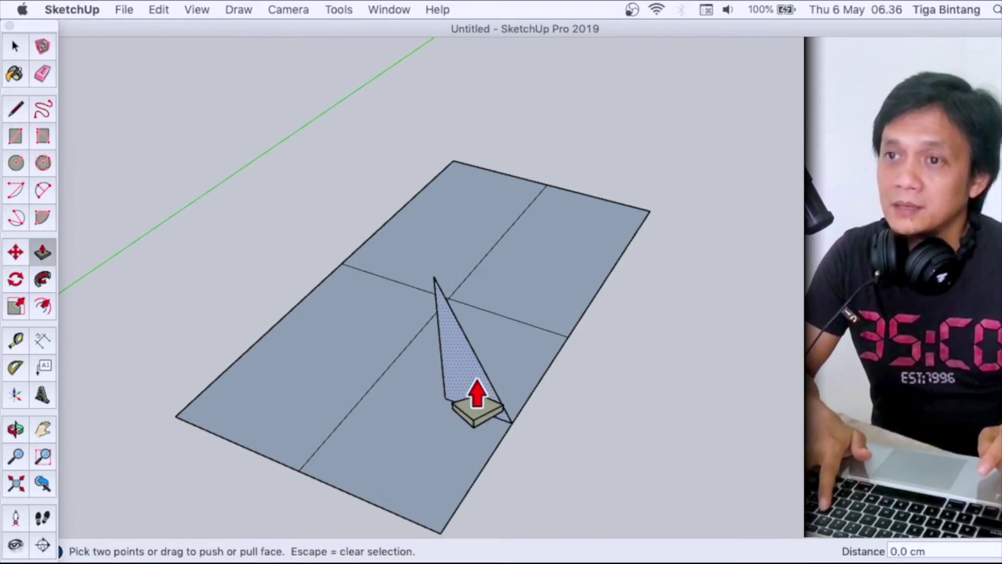
pyautogui.click(477, 405)
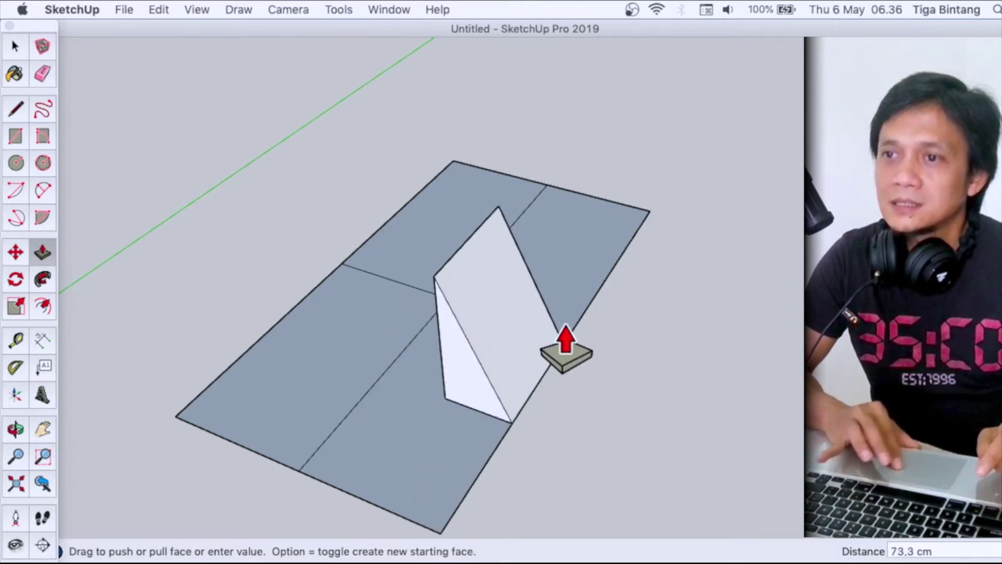
pyautogui.click(566, 340)
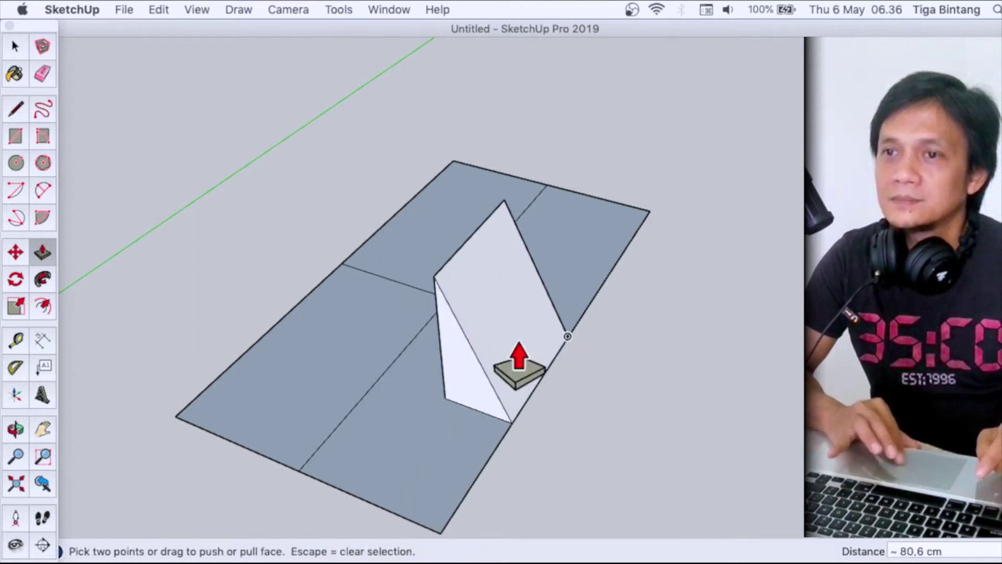
pyautogui.press('space')
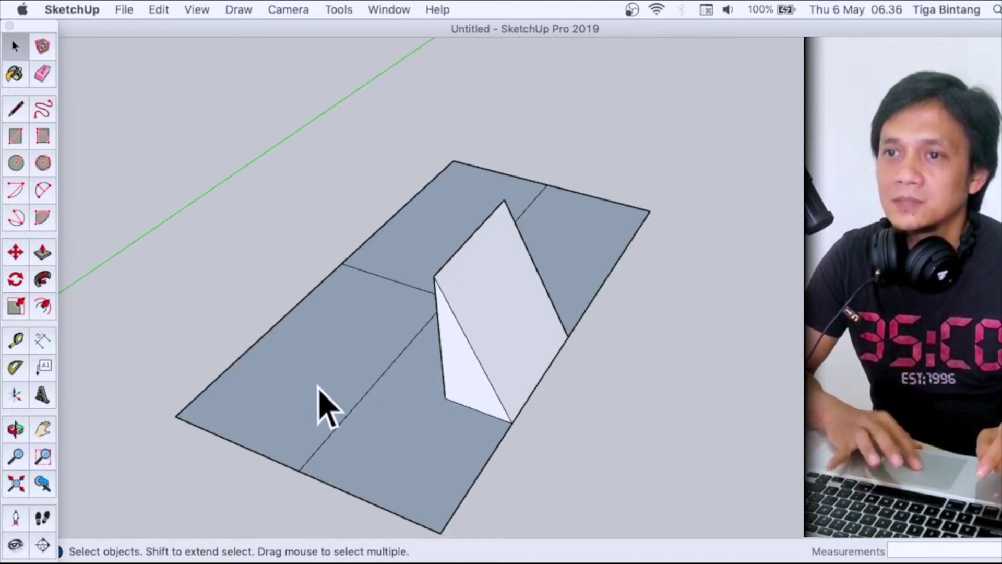
# - Pull the left floor quarter up into a tall box
pyautogui.press('p')
pyautogui.moveTo(318, 402)
pyautogui.mouseDown()
pyautogui.moveTo(287, 328)
pyautogui.moveTo(436, 300)
pyautogui.mouseUp()
pyautogui.press('o')
pyautogui.moveTo(538, 313)
pyautogui.mouseDown()
pyautogui.moveTo(308, 312)
pyautogui.moveTo(751, 240)
pyautogui.moveTo(320, 338)
pyautogui.moveTo(635, 443)
pyautogui.moveTo(564, 334)
pyautogui.moveTo(327, 416)
pyautogui.moveTo(315, 358)
pyautogui.moveTo(470, 320)
pyautogui.mouseUp()
# - Split the box with a line and sink the middle strip down to the floor
pyautogui.press('l')
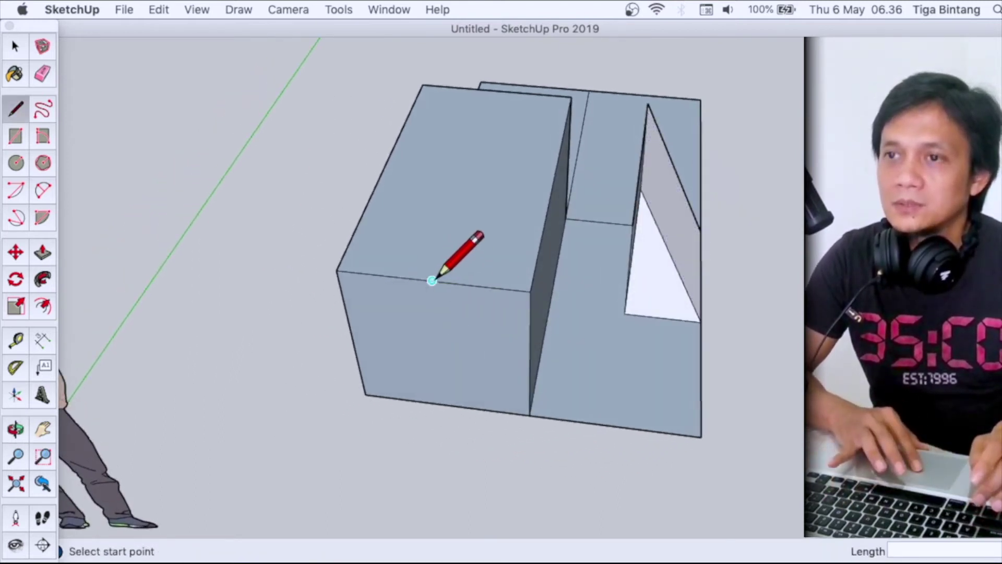
pyautogui.click(432, 280)
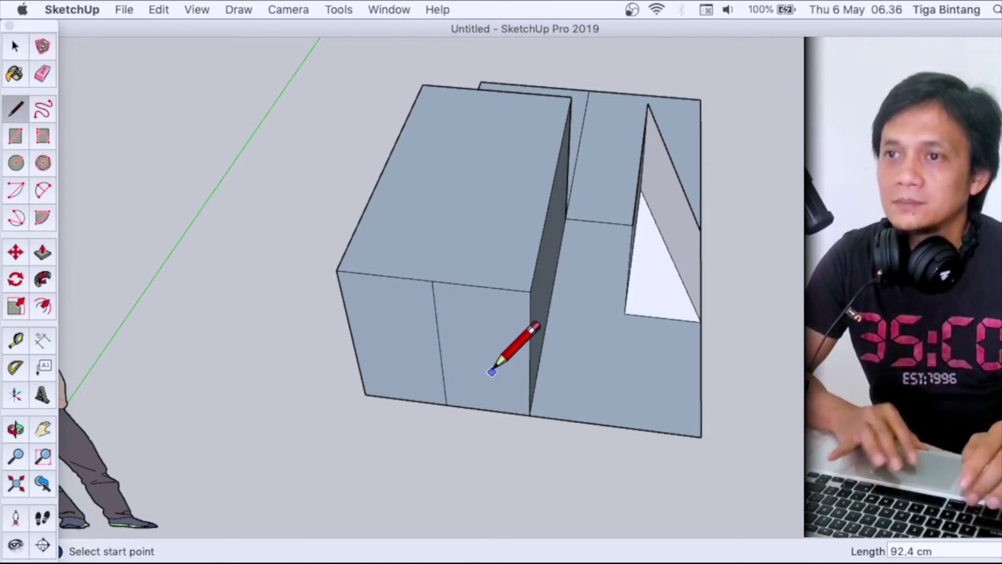
pyautogui.press('space')
pyautogui.click(490, 376)
pyautogui.press('p')
pyautogui.click(491, 375)
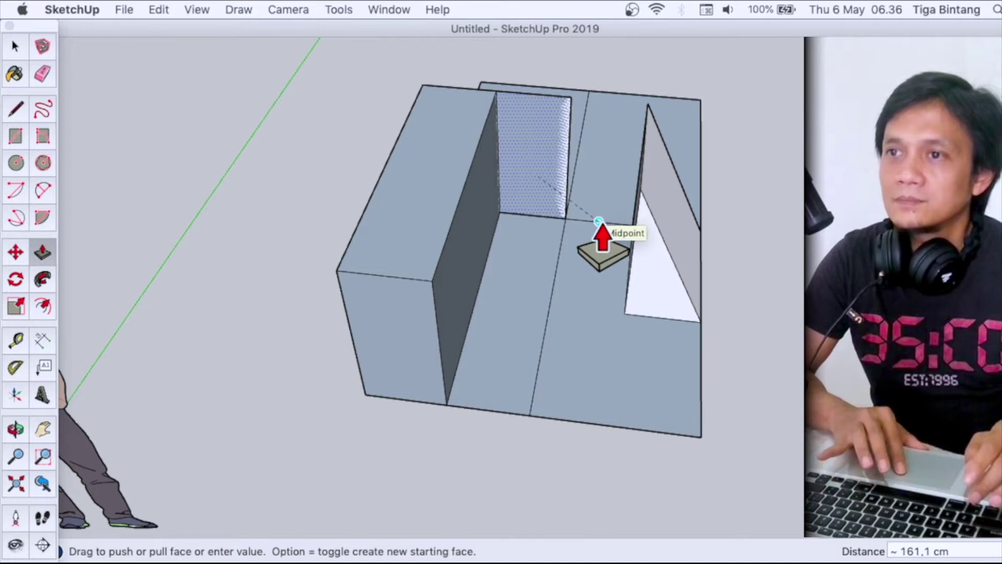
pyautogui.click(543, 97)
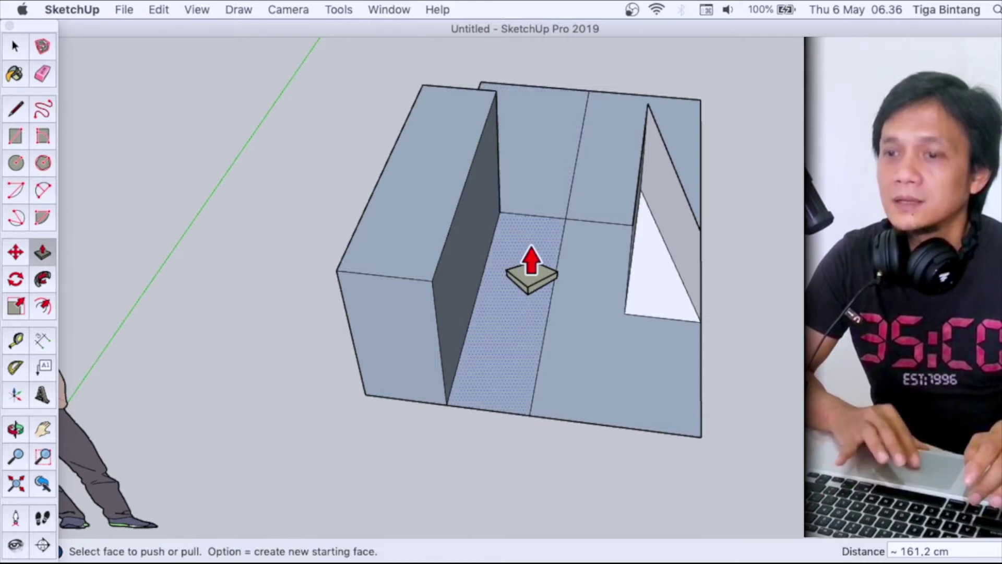
# - Orbit to a low side view and select the top of the tall block
pyautogui.press('o')
pyautogui.moveTo(531, 241)
pyautogui.mouseDown()
pyautogui.moveTo(151, 273)
pyautogui.moveTo(616, 302)
pyautogui.moveTo(520, 308)
pyautogui.moveTo(414, 294)
pyautogui.moveTo(515, 302)
pyautogui.moveTo(575, 326)
pyautogui.moveTo(529, 300)
pyautogui.moveTo(537, 317)
pyautogui.moveTo(544, 237)
pyautogui.moveTo(670, 360)
pyautogui.moveTo(548, 324)
pyautogui.moveTo(454, 139)
pyautogui.moveTo(397, 137)
pyautogui.mouseUp()
pyautogui.press('space')
pyautogui.moveTo(331, 133)
pyautogui.mouseDown()
pyautogui.moveTo(517, 287)
pyautogui.moveTo(512, 235)
pyautogui.mouseUp()
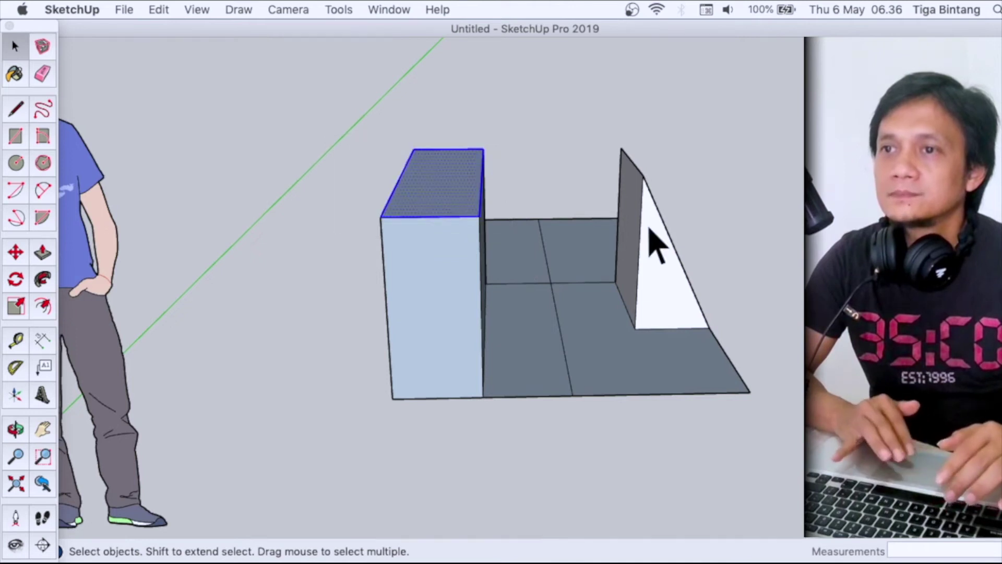
# - Box-select only the top face of the tall block
pyautogui.press('o')
pyautogui.moveTo(649, 224)
pyautogui.mouseDown()
pyautogui.moveTo(405, 302)
pyautogui.moveTo(170, 359)
pyautogui.moveTo(519, 266)
pyautogui.moveTo(463, 217)
pyautogui.moveTo(327, 178)
pyautogui.moveTo(531, 201)
pyautogui.moveTo(430, 150)
pyautogui.moveTo(172, 230)
pyautogui.moveTo(390, 199)
pyautogui.moveTo(284, 152)
pyautogui.moveTo(226, 108)
pyautogui.moveTo(443, 152)
pyautogui.mouseUp()
pyautogui.press('space')
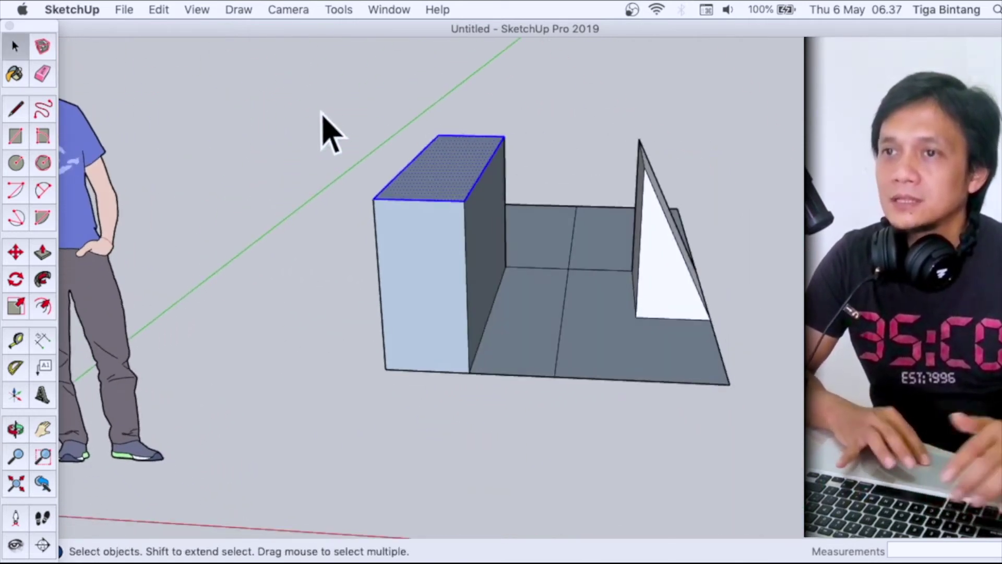
pyautogui.moveTo(320, 109); pyautogui.dragTo(510, 213)
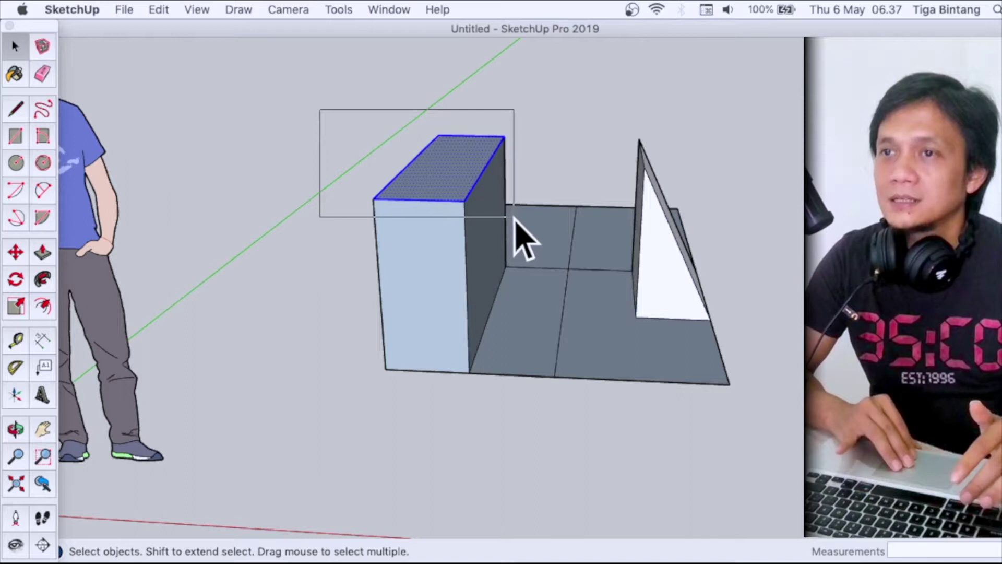
pyautogui.moveTo(480, 204); pyautogui.dragTo(523, 212)
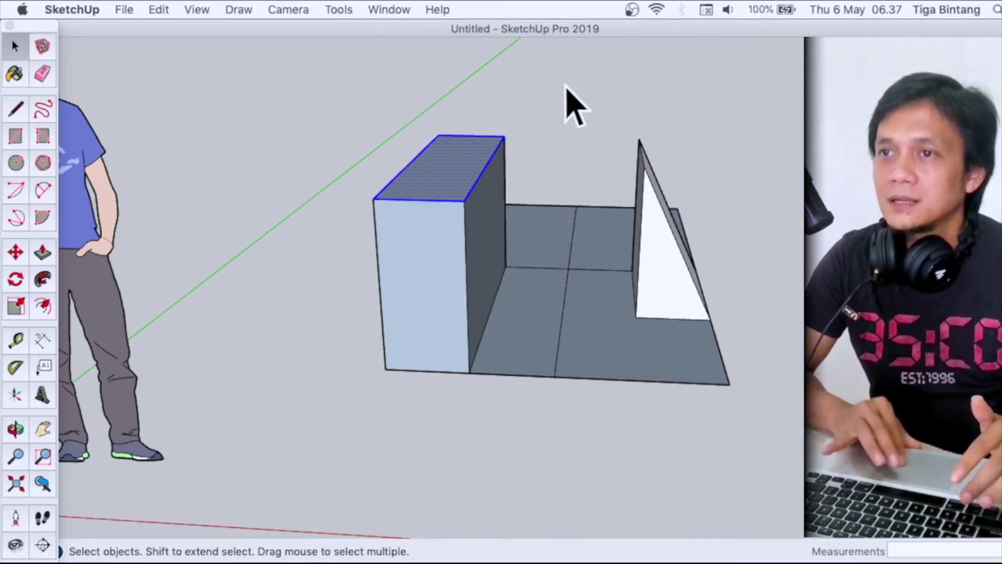
pyautogui.moveTo(313, 223); pyautogui.dragTo(340, 228)
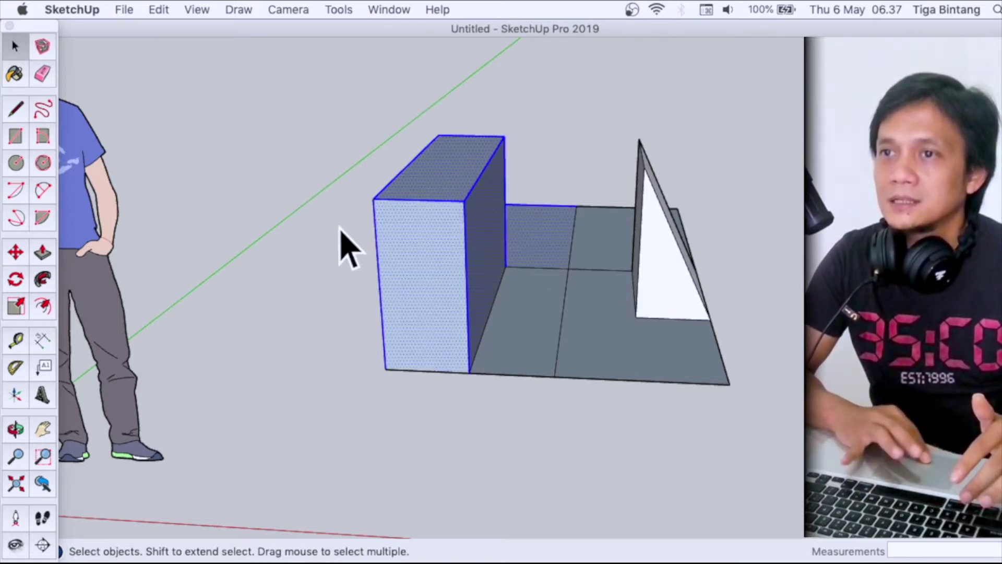
pyautogui.moveTo(564, 76); pyautogui.dragTo(364, 276)
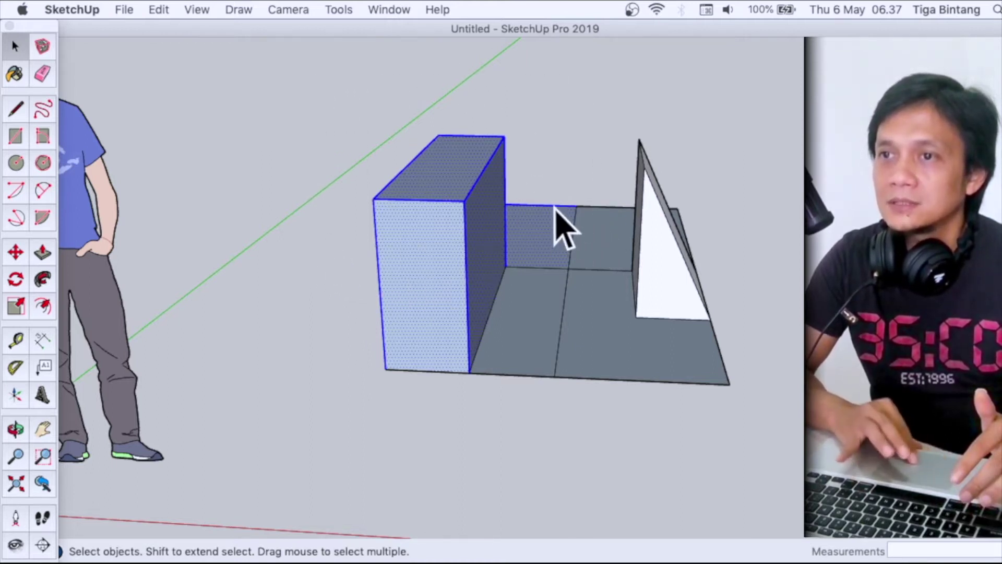
pyautogui.moveTo(472, 212)
pyautogui.mouseDown()
pyautogui.moveTo(549, 226)
pyautogui.moveTo(545, 219)
pyautogui.mouseUp()
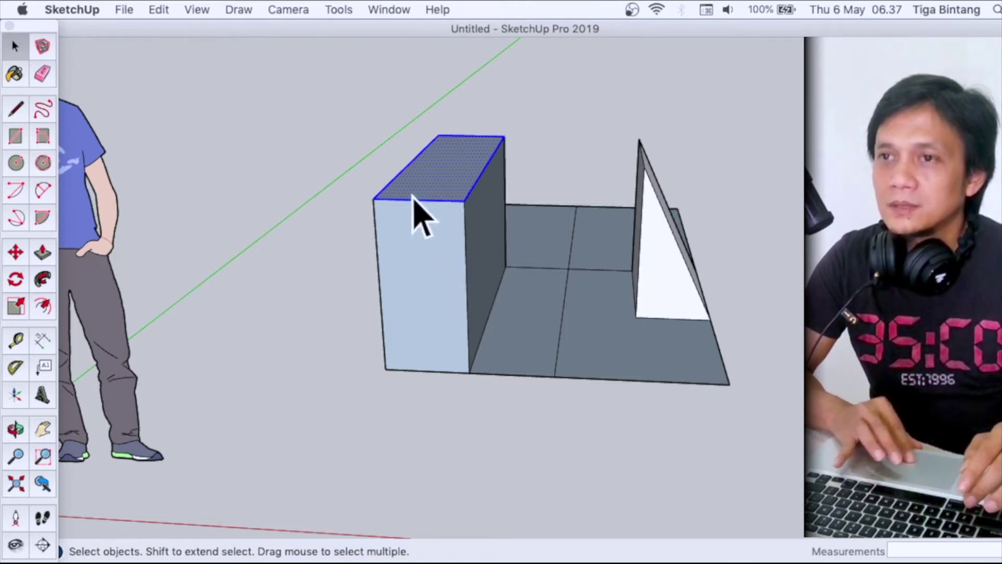
pyautogui.moveTo(292, 119)
pyautogui.mouseDown()
pyautogui.moveTo(496, 235)
pyautogui.moveTo(526, 238)
pyautogui.mouseUp()
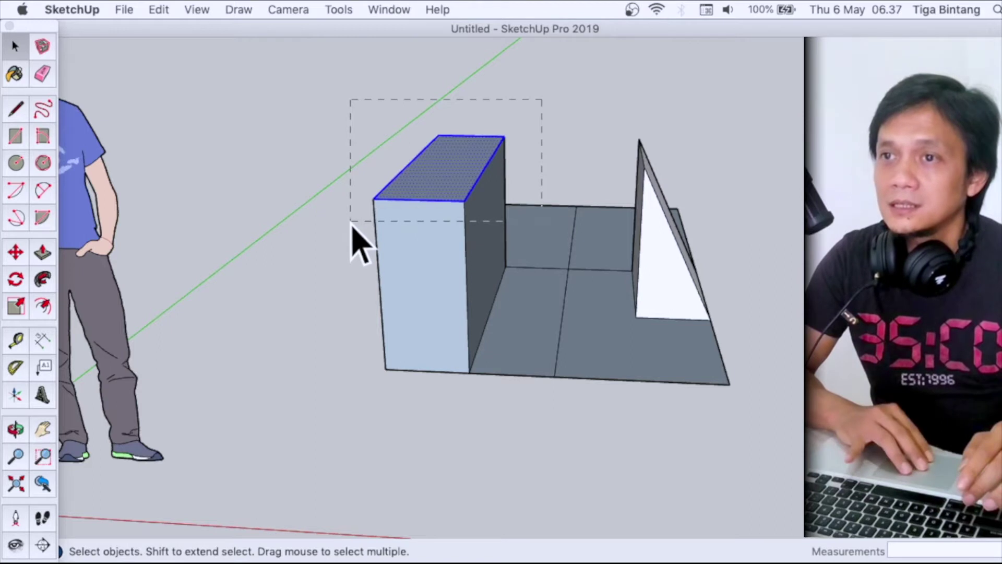
pyautogui.moveTo(351, 224); pyautogui.dragTo(352, 225)
pyautogui.moveTo(328, 116)
pyautogui.mouseDown()
pyautogui.moveTo(558, 232)
pyautogui.moveTo(546, 233)
pyautogui.mouseUp()
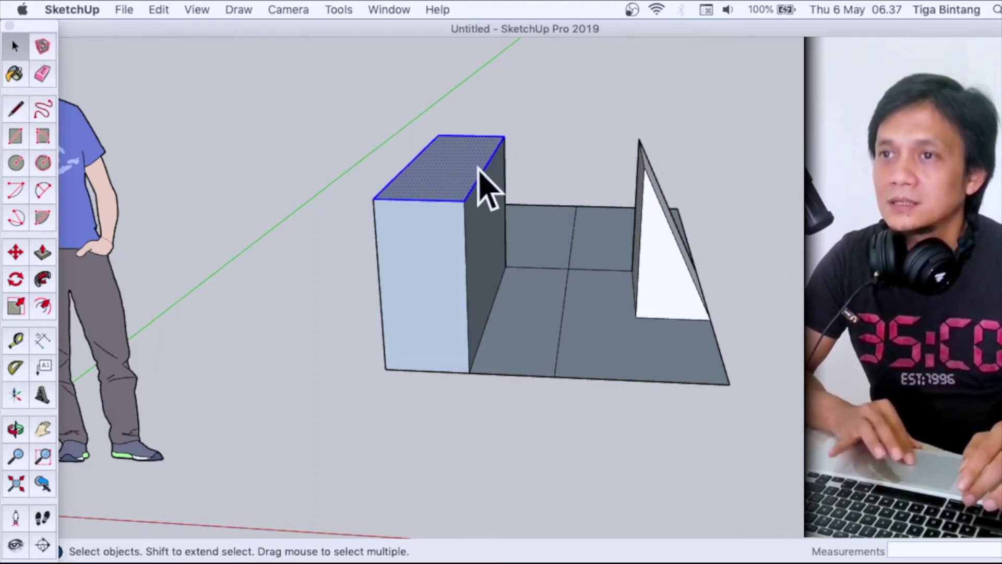
# - Push the box's top face down to a much lower height
pyautogui.press('p')
pyautogui.moveTo(444, 201); pyautogui.dragTo(446, 141)
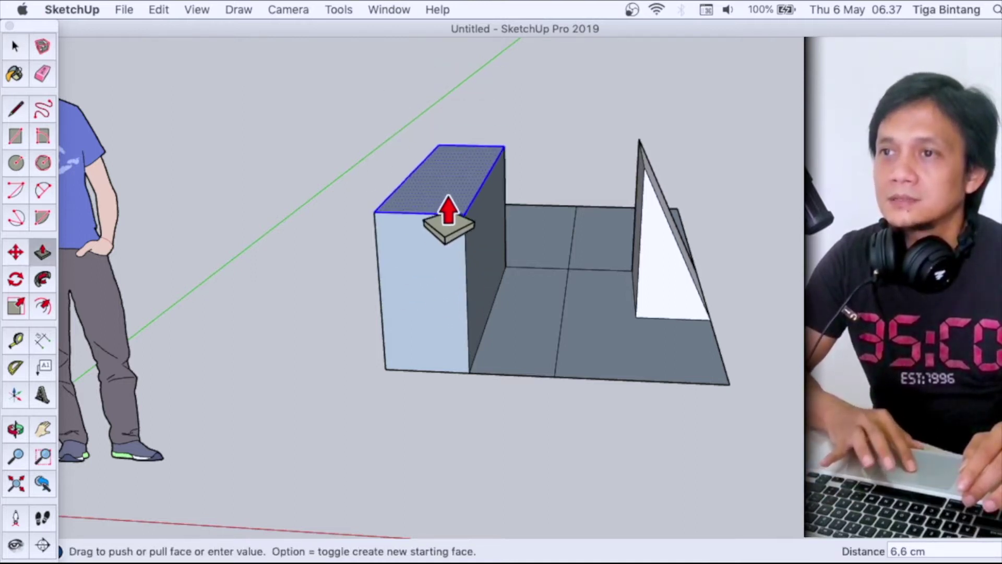
pyautogui.moveTo(445, 114)
pyautogui.mouseDown()
pyautogui.moveTo(645, 167)
pyautogui.moveTo(656, 243)
pyautogui.moveTo(639, 244)
pyautogui.mouseUp()
pyautogui.press('l')
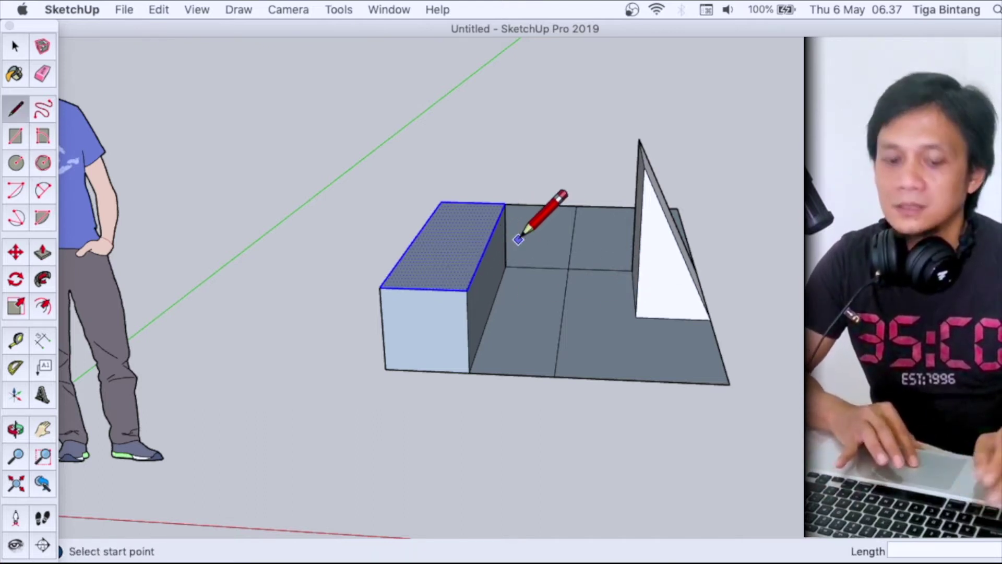
# - Scale the left box top along the green axis into a sloped ridge
pyautogui.press('o')
pyautogui.moveTo(526, 240); pyautogui.dragTo(337, 392)
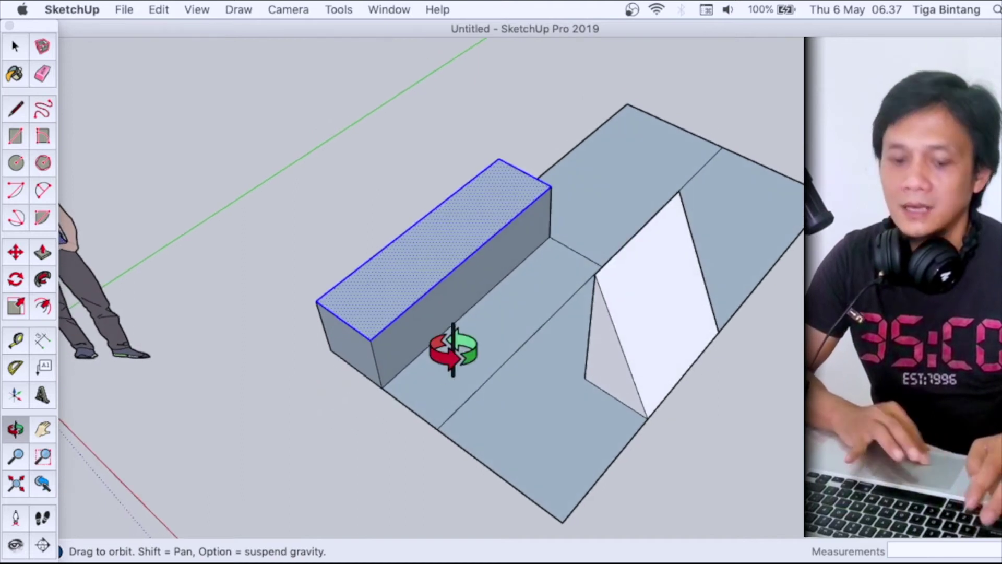
pyautogui.press('s')
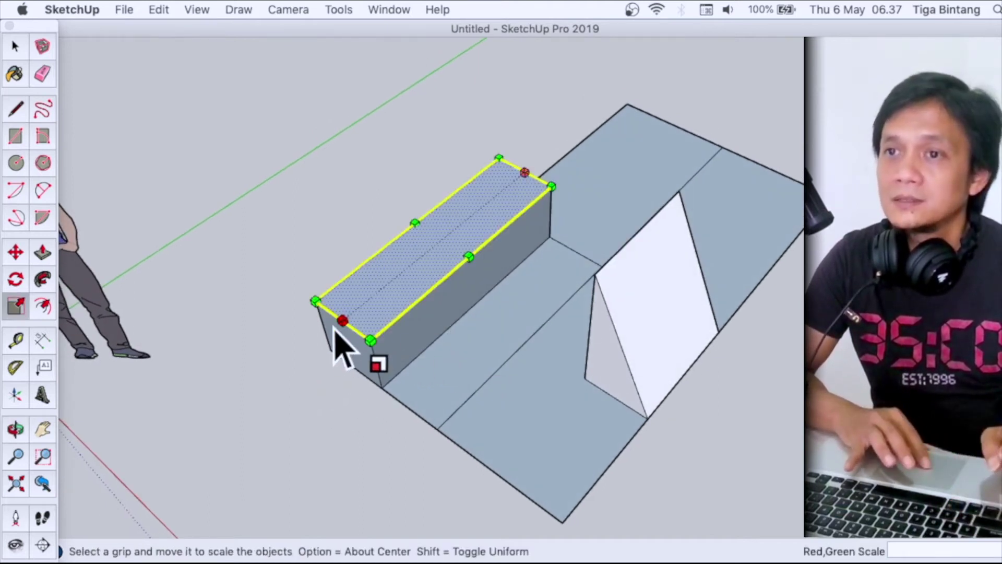
pyautogui.moveTo(342, 321)
pyautogui.mouseDown()
pyautogui.moveTo(461, 224)
pyautogui.moveTo(358, 318)
pyautogui.moveTo(418, 258)
pyautogui.moveTo(306, 346)
pyautogui.moveTo(414, 262)
pyautogui.moveTo(359, 292)
pyautogui.moveTo(389, 278)
pyautogui.moveTo(336, 329)
pyautogui.moveTo(409, 268)
pyautogui.moveTo(330, 331)
pyautogui.moveTo(429, 249)
pyautogui.moveTo(352, 303)
pyautogui.moveTo(320, 340)
pyautogui.moveTo(440, 246)
pyautogui.moveTo(385, 279)
pyautogui.moveTo(443, 246)
pyautogui.mouseUp()
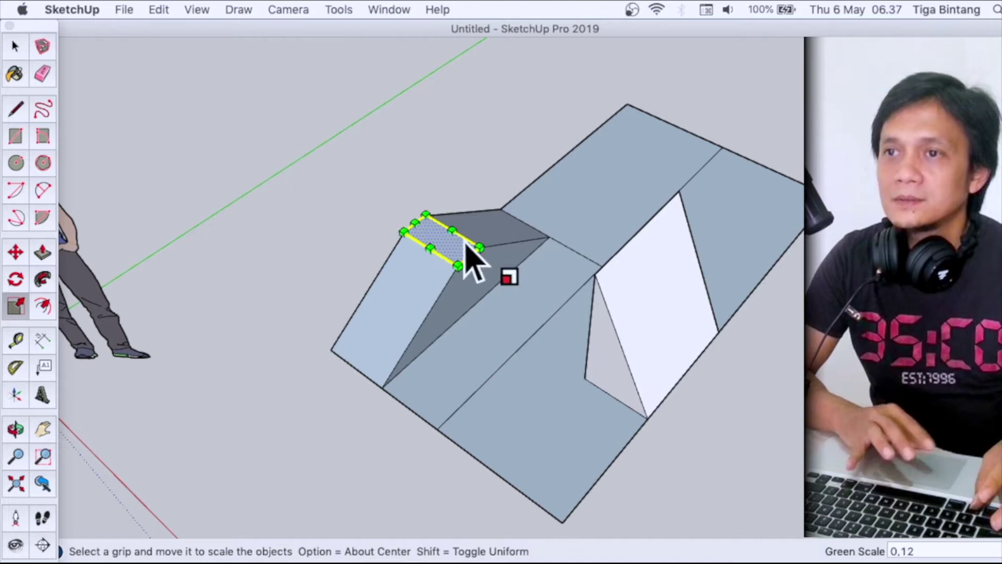
pyautogui.press('space')
# - Raise the large back top face into a block
pyautogui.press('o')
pyautogui.moveTo(593, 206)
pyautogui.mouseDown()
pyautogui.moveTo(321, 178)
pyautogui.moveTo(501, 187)
pyautogui.moveTo(602, 274)
pyautogui.mouseUp()
pyautogui.press('space')
pyautogui.click(600, 216)
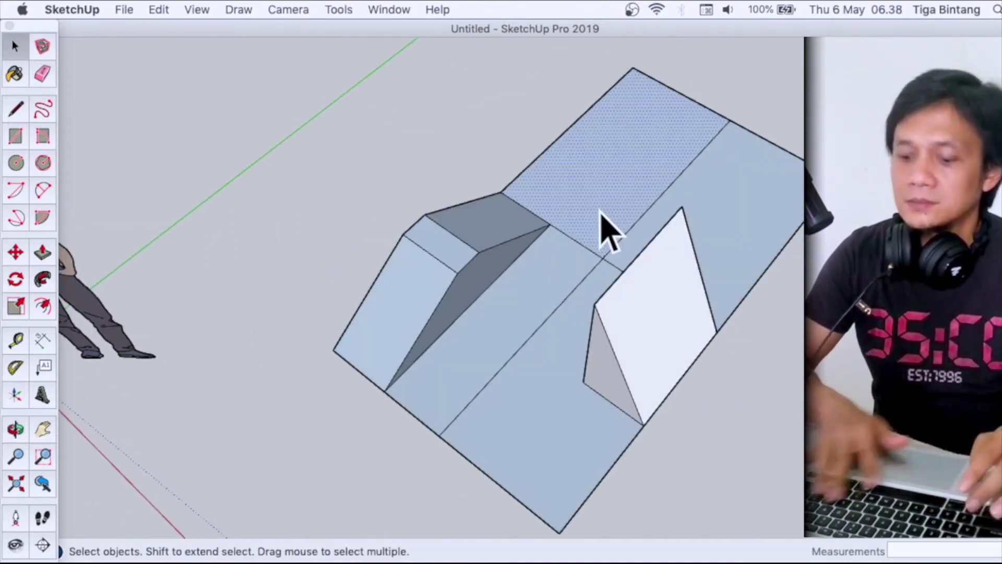
pyautogui.press('p')
pyautogui.click(600, 217)
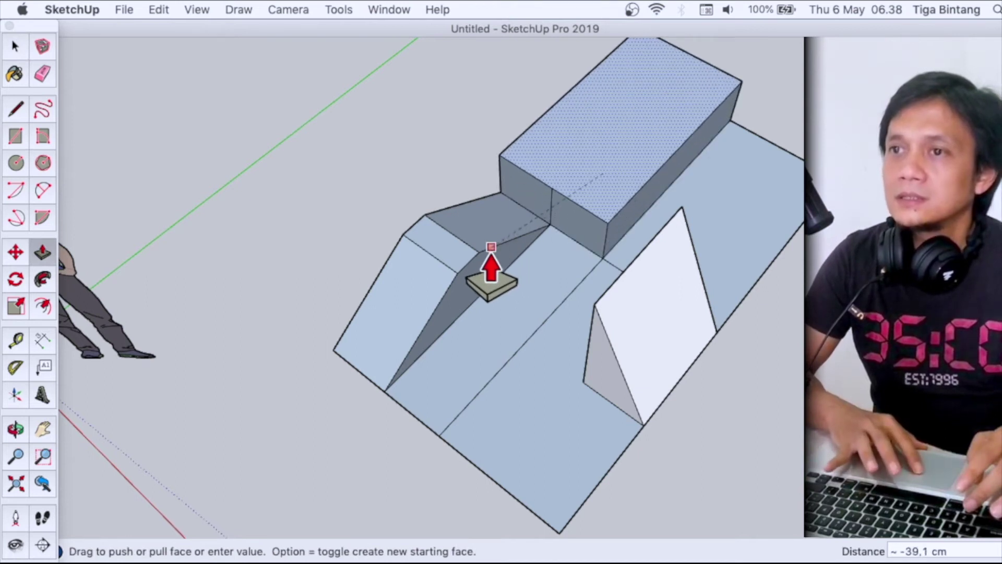
pyautogui.click(481, 277)
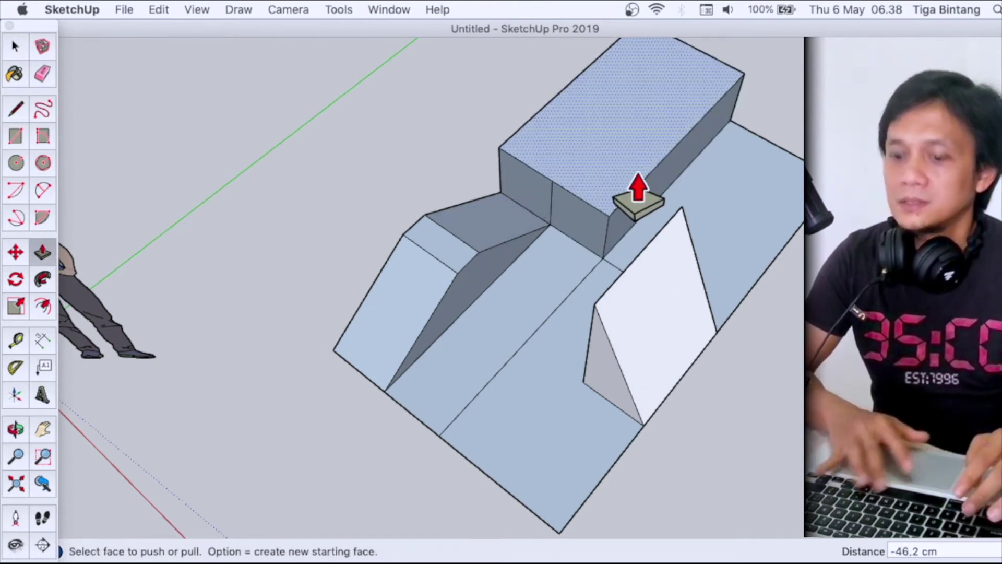
# - Push the block's right end wall outward to the terrain edge
pyautogui.press('o')
pyautogui.moveTo(638, 168)
pyautogui.mouseDown()
pyautogui.moveTo(476, 190)
pyautogui.moveTo(537, 230)
pyautogui.moveTo(446, 211)
pyautogui.mouseUp()
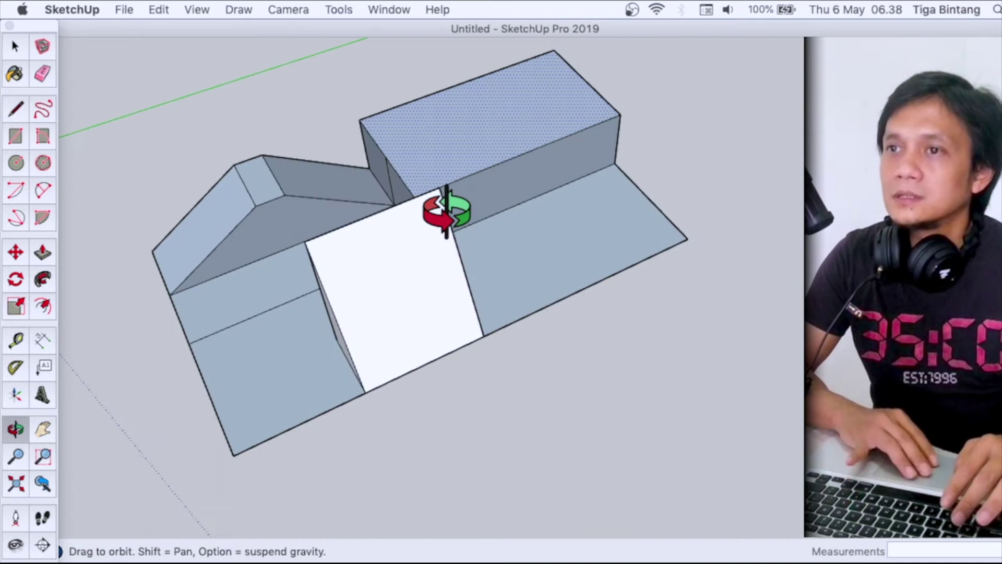
pyautogui.press('l')
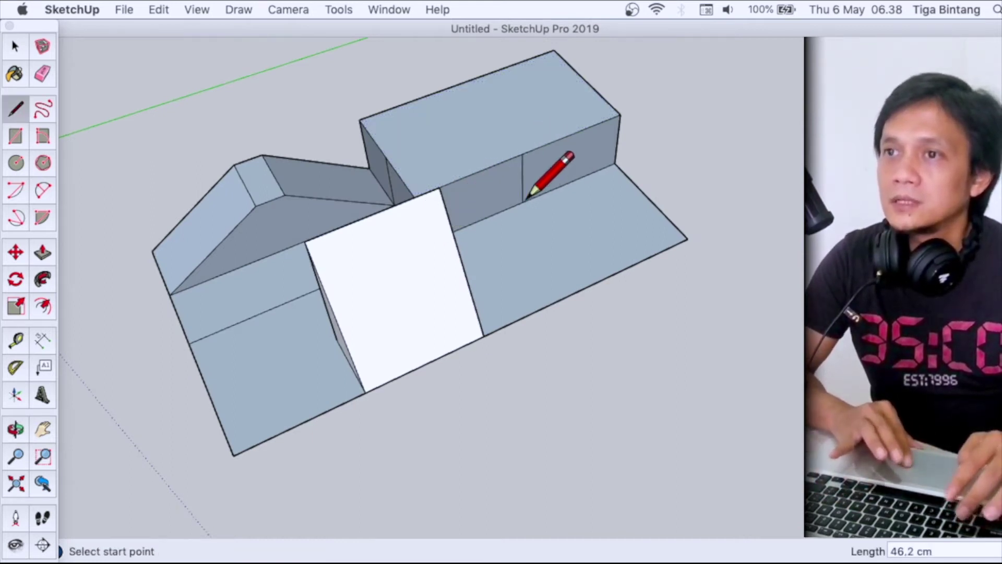
pyautogui.press('space')
pyautogui.click(573, 172)
pyautogui.press('p')
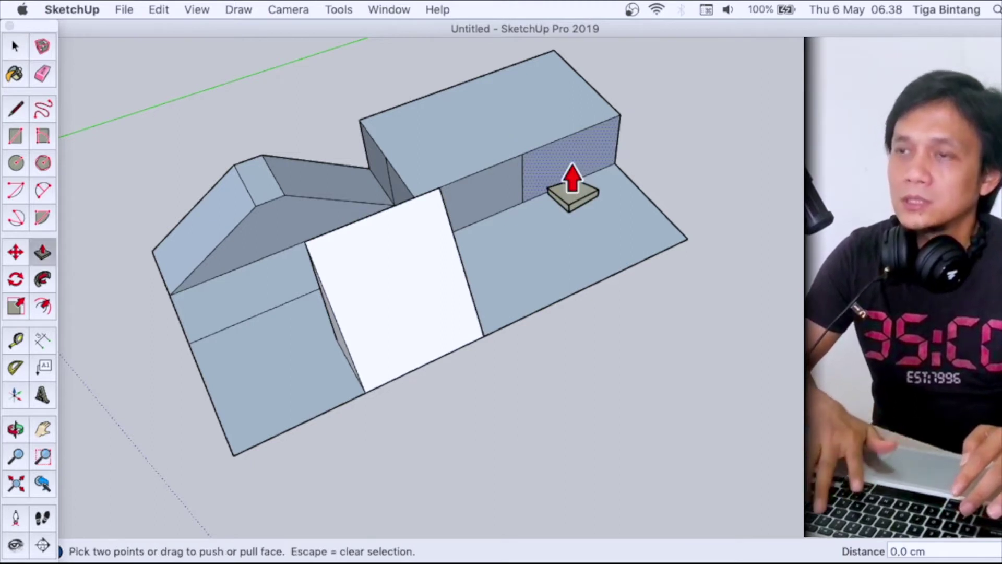
pyautogui.click(573, 193)
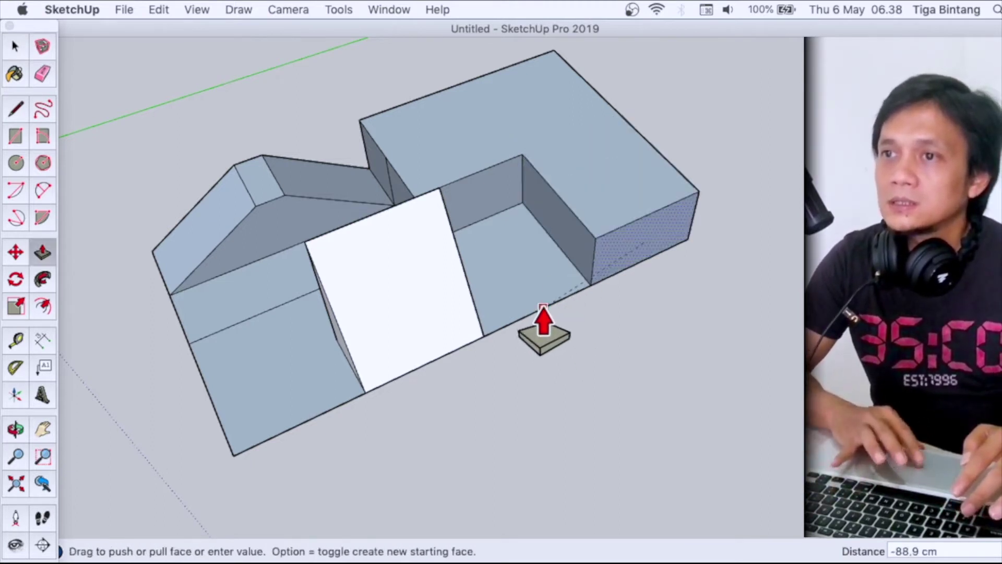
pyautogui.click(543, 321)
# - Draw an L-shaped line across the raised block's top
pyautogui.press('l')
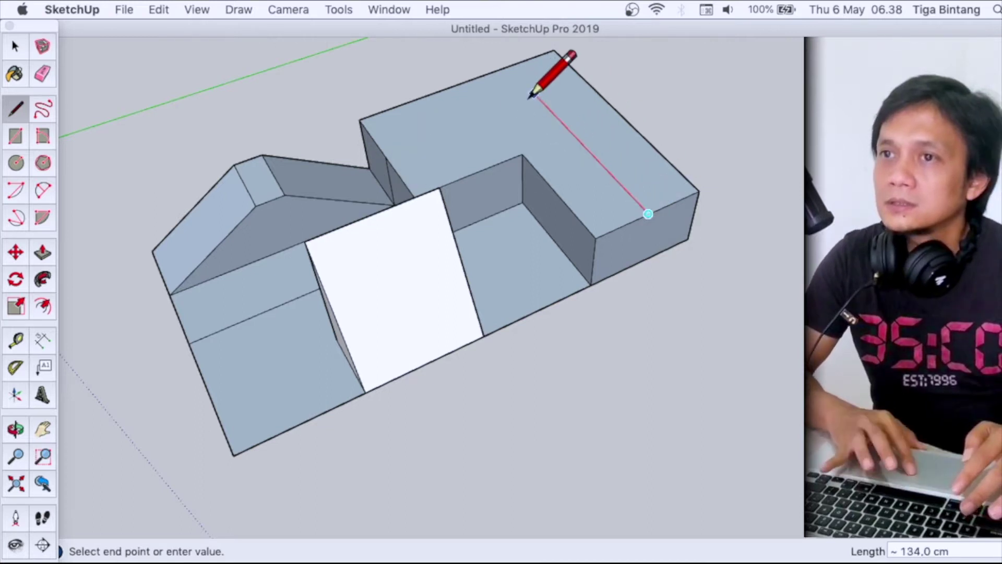
pyautogui.click(387, 155)
pyautogui.press('space')
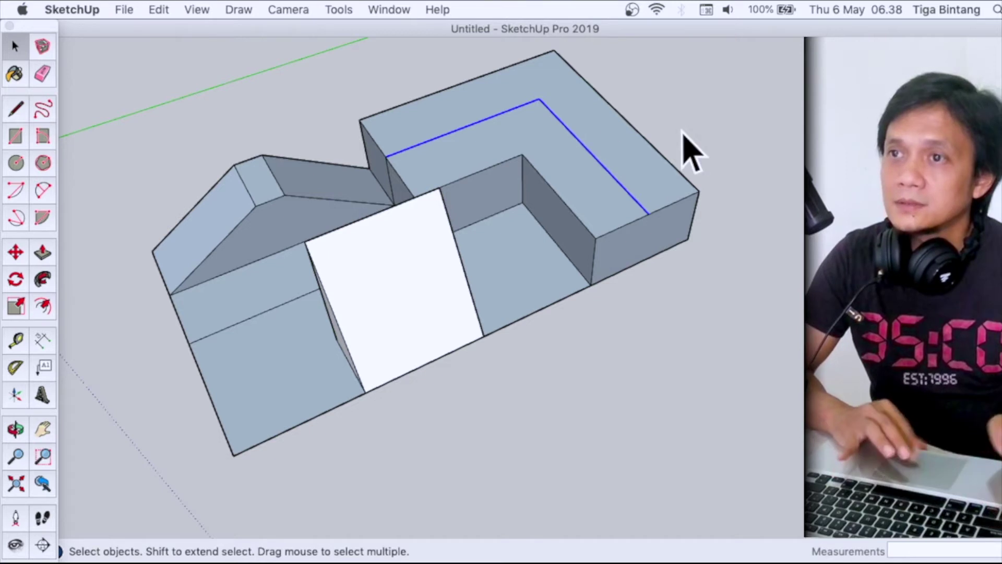
# - Move the L-shaped line 30.2 cm up the blue axis to form a ridge
pyautogui.press('o')
pyautogui.moveTo(682, 127)
pyautogui.mouseDown()
pyautogui.moveTo(515, 101)
pyautogui.moveTo(621, 209)
pyautogui.mouseUp()
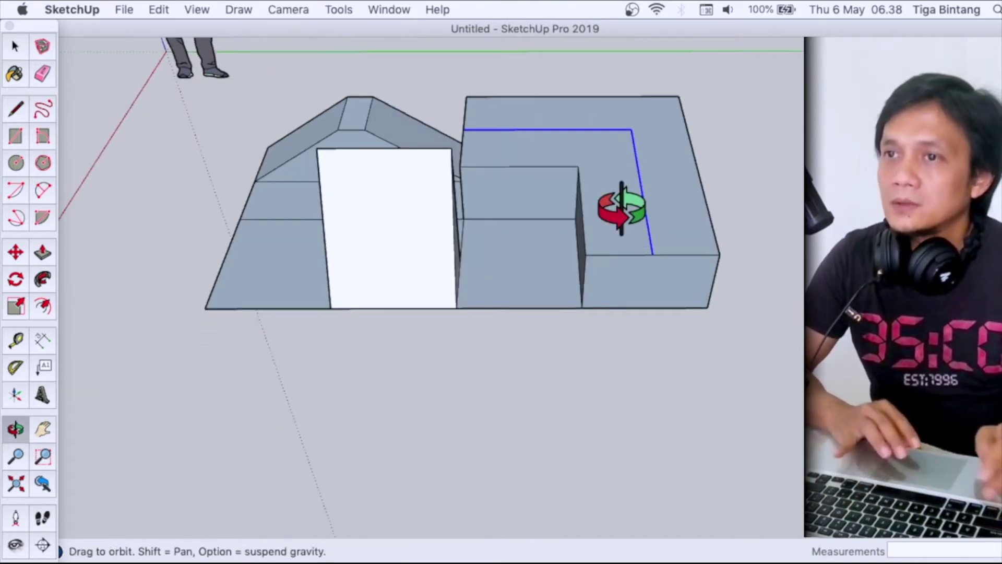
pyautogui.press('m')
pyautogui.click(657, 255)
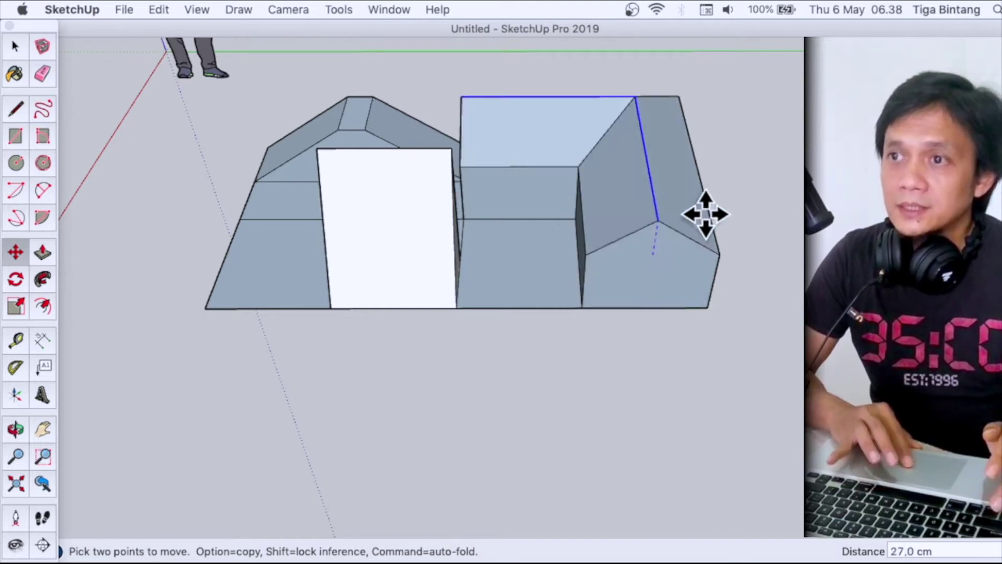
pyautogui.scroll(2, 649, 212)
pyautogui.scroll(-3, 648, 213)
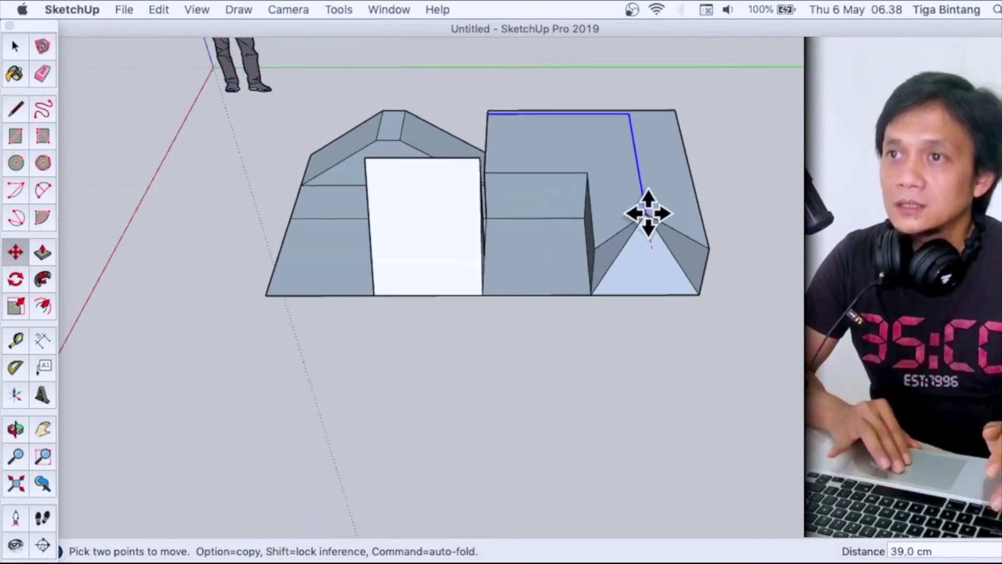
pyautogui.scroll(2, 649, 213)
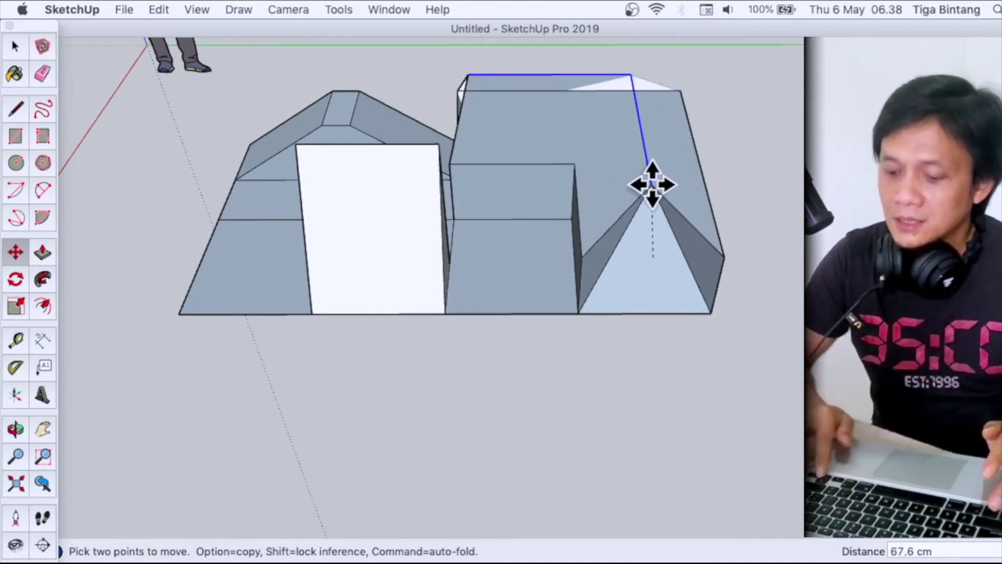
pyautogui.press('Up')
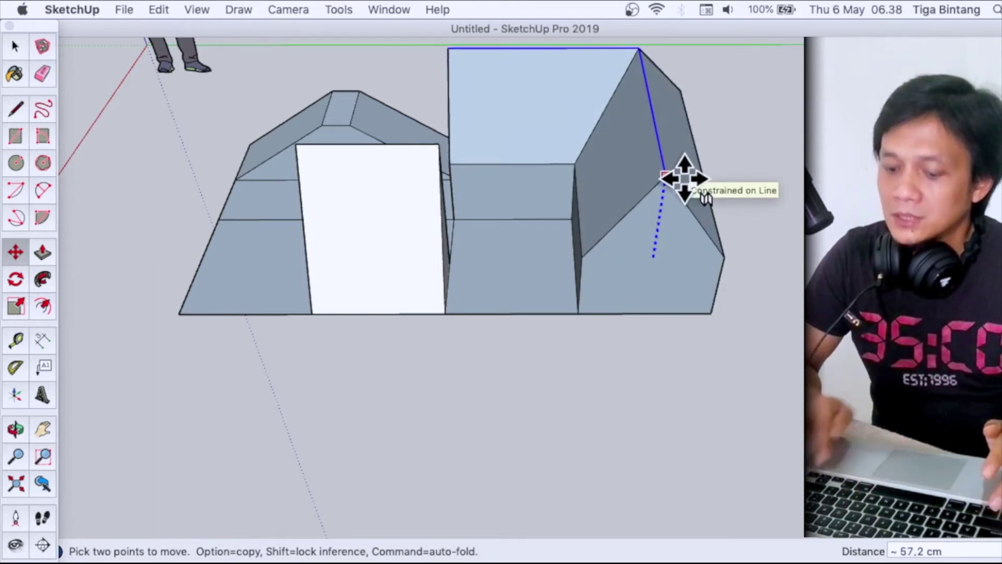
pyautogui.press('Up')
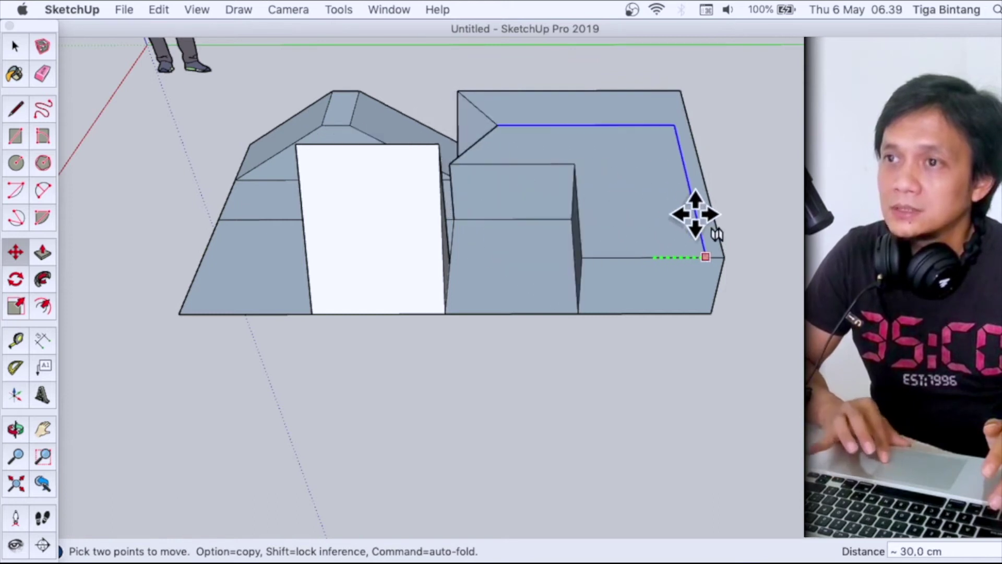
pyautogui.press('Right')
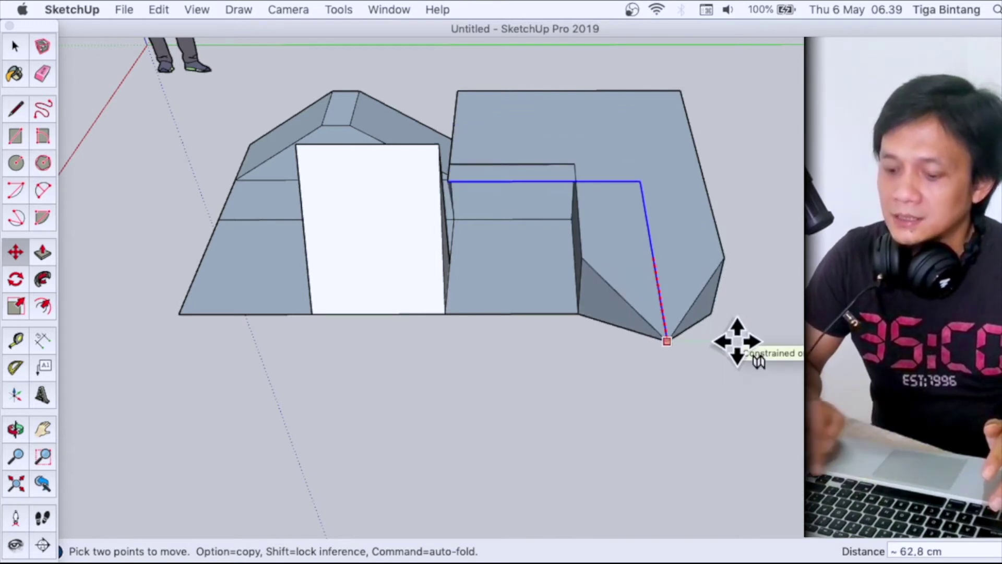
pyautogui.press('Up')
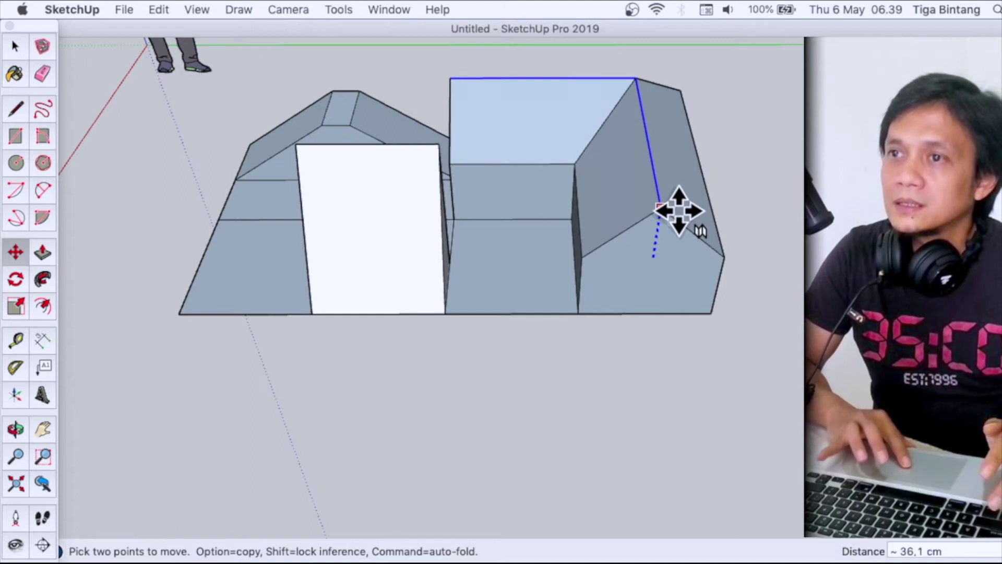
pyautogui.click(677, 214)
# - Orbit around to view the ridged block from the opposite side
pyautogui.moveTo(674, 322); pyautogui.dragTo(557, 276, button='middle')
pyautogui.moveTo(557, 275)
pyautogui.mouseDown()
pyautogui.moveTo(409, 253)
pyautogui.moveTo(776, 219)
pyautogui.moveTo(640, 242)
pyautogui.moveTo(729, 245)
pyautogui.moveTo(414, 313)
pyautogui.moveTo(555, 308)
pyautogui.moveTo(313, 331)
pyautogui.moveTo(371, 358)
pyautogui.mouseUp()
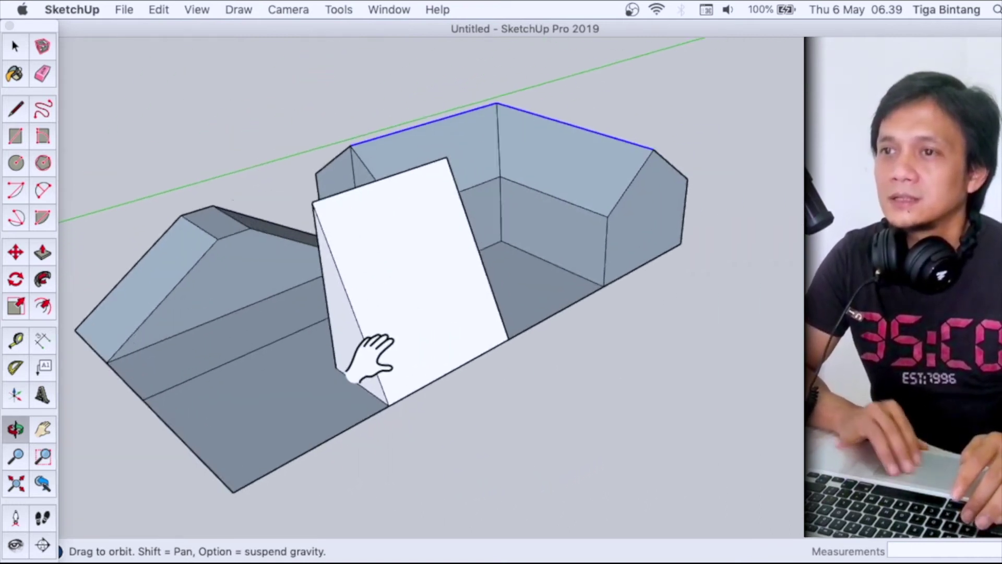
pyautogui.scroll(-3, 372, 358)
# - Zoom out and orbit to bring the whole terrain model into view
pyautogui.scroll(-3, 414, 291)
pyautogui.moveTo(414, 290); pyautogui.dragTo(543, 284)
pyautogui.press('space')
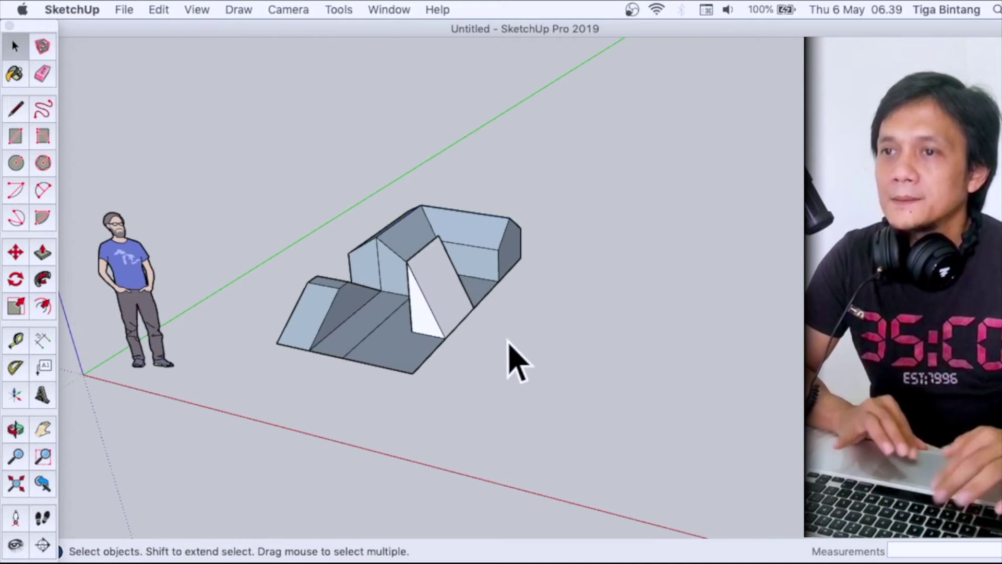
pyautogui.press('o')
pyautogui.moveTo(454, 340)
pyautogui.mouseDown()
pyautogui.moveTo(425, 347)
pyautogui.moveTo(537, 346)
pyautogui.moveTo(483, 351)
pyautogui.moveTo(458, 376)
pyautogui.mouseUp()
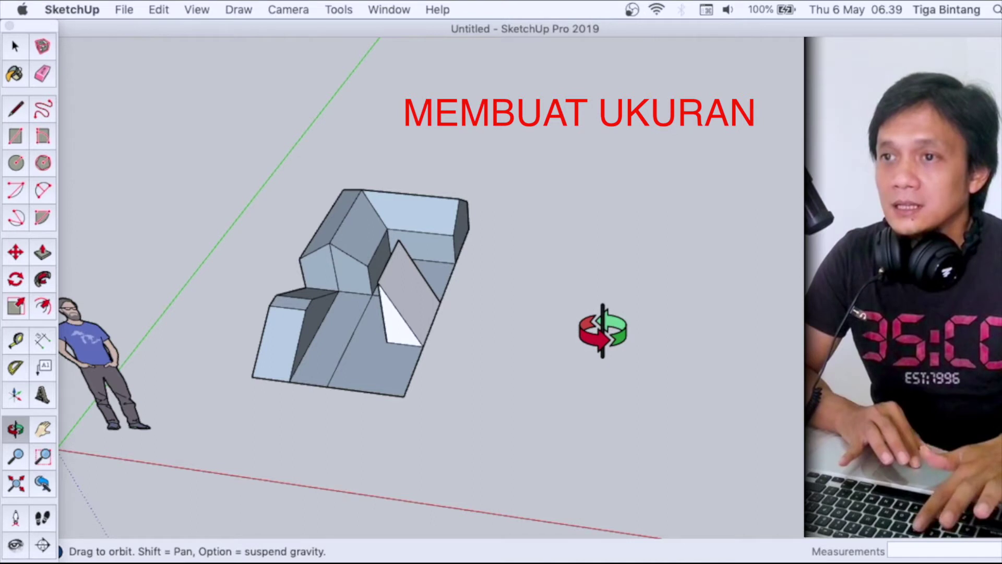
pyautogui.press('r')
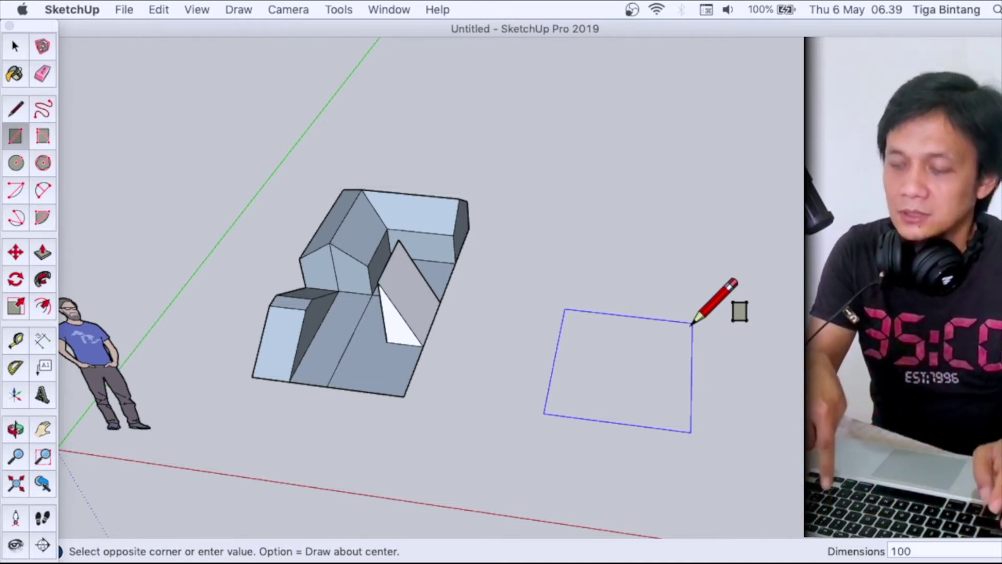
pyautogui.write('100:100')
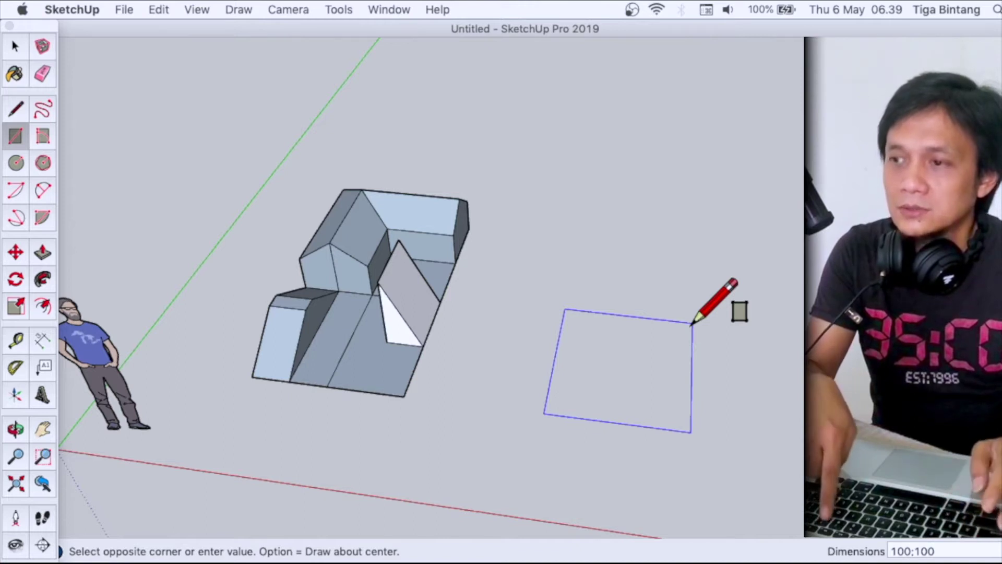
# - Make a 100 × 100 cm rectangle and push it up 100 cm into a cube
pyautogui.press('Return')
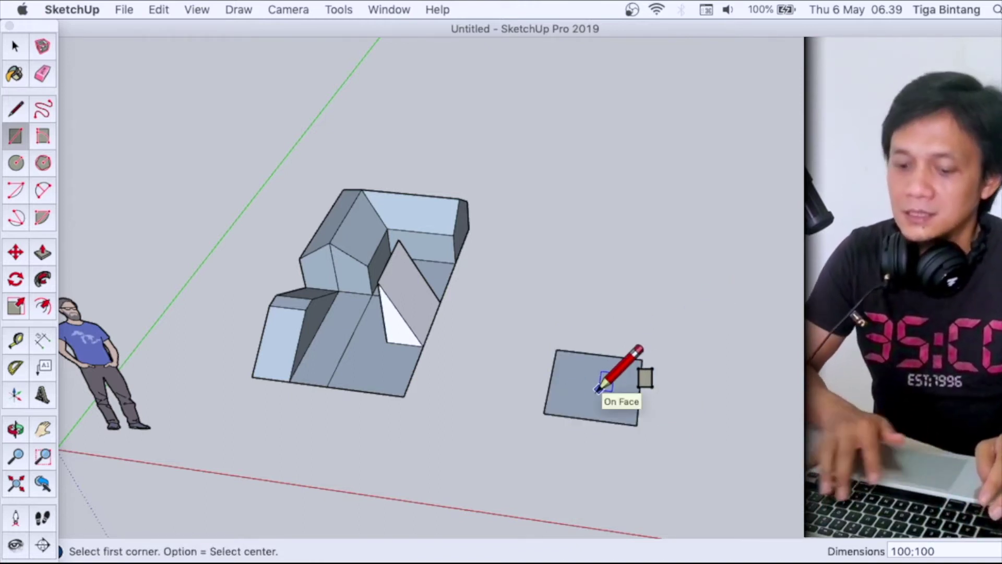
pyautogui.press('space')
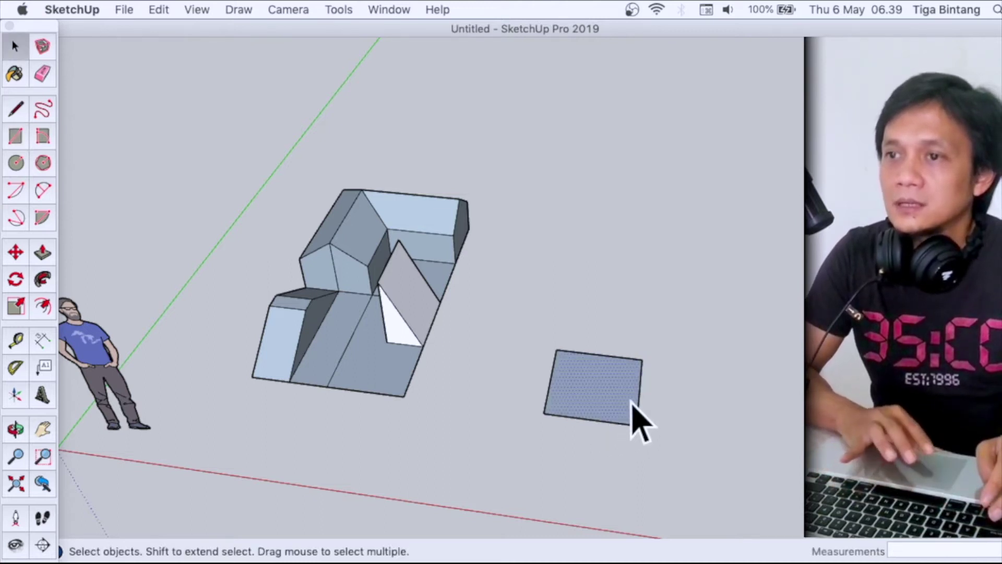
pyautogui.press('p')
pyautogui.click(625, 414)
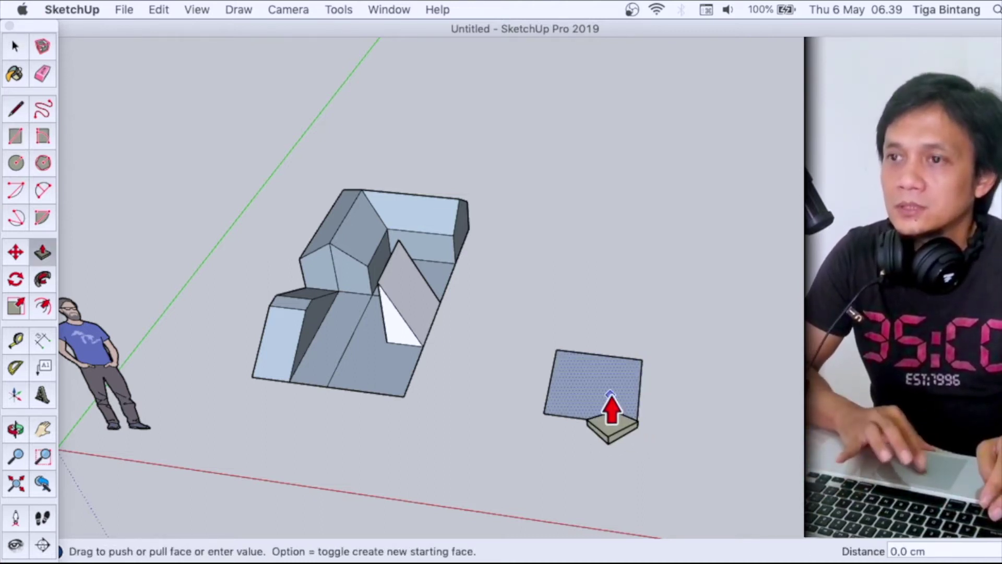
pyautogui.write('100')
pyautogui.press('Return')
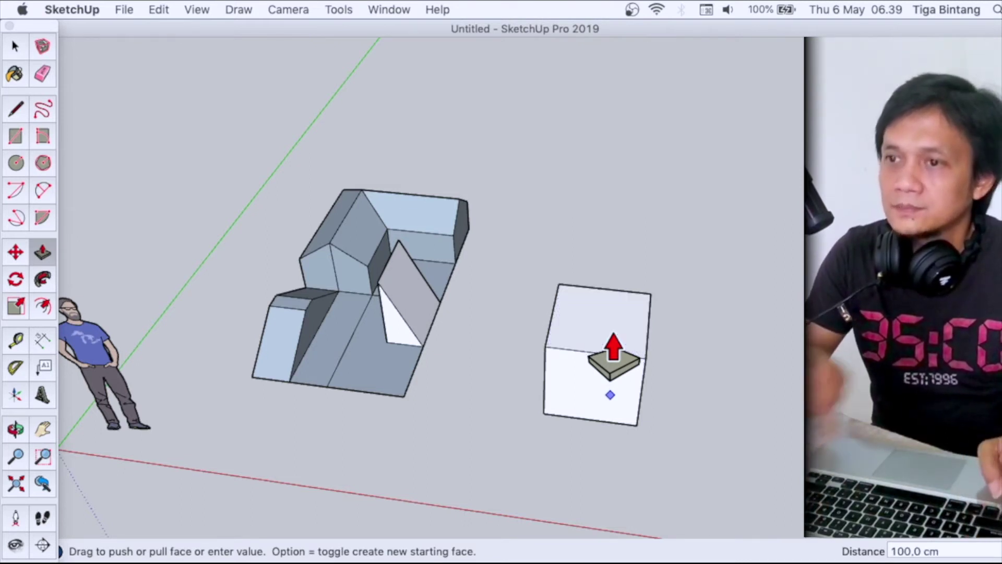
pyautogui.press('o')
pyautogui.moveTo(600, 334)
pyautogui.mouseDown()
pyautogui.moveTo(477, 369)
pyautogui.moveTo(345, 347)
pyautogui.moveTo(445, 357)
pyautogui.moveTo(534, 342)
pyautogui.moveTo(458, 293)
pyautogui.moveTo(667, 320)
pyautogui.moveTo(553, 324)
pyautogui.moveTo(505, 309)
pyautogui.mouseUp()
pyautogui.scroll(3, 507, 311)
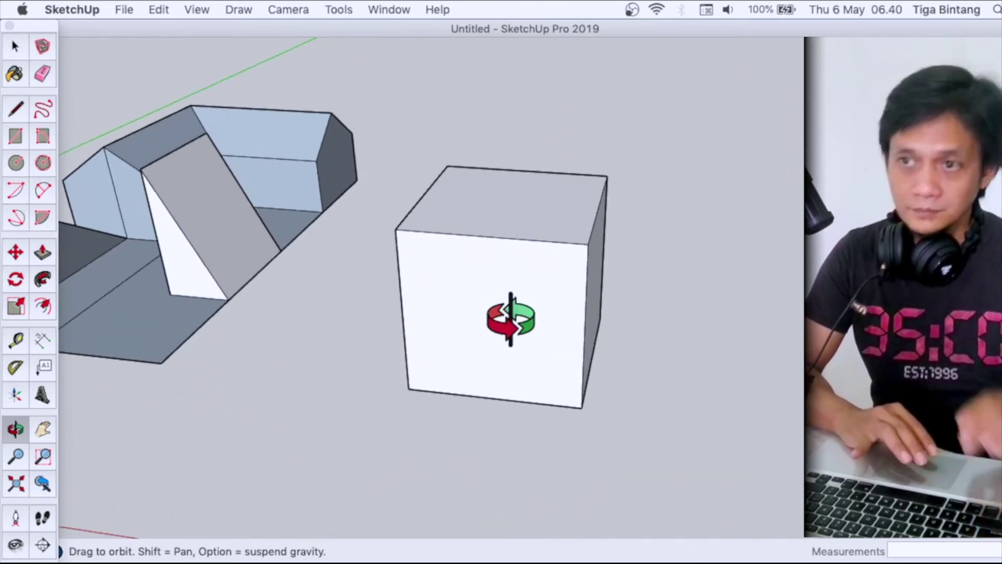
# - Draw a 15 cm radius circle near the centre of the cube's front face
pyautogui.press('c')
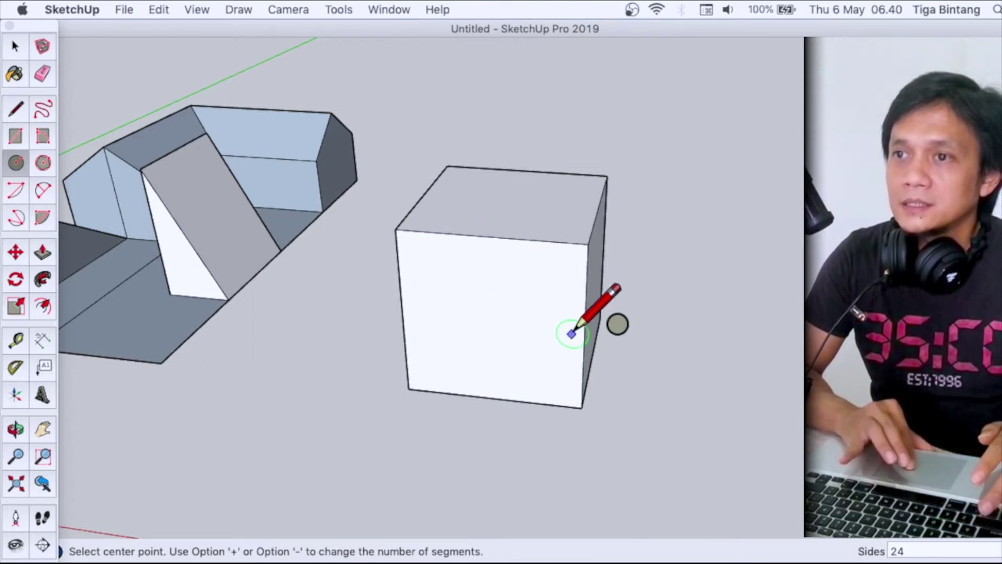
pyautogui.click(492, 322)
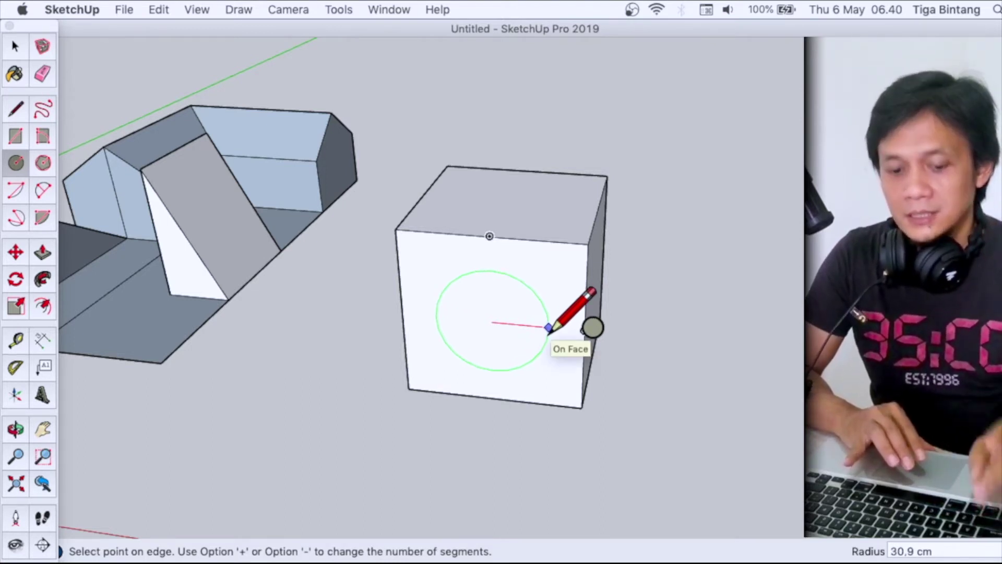
pyautogui.write('15')
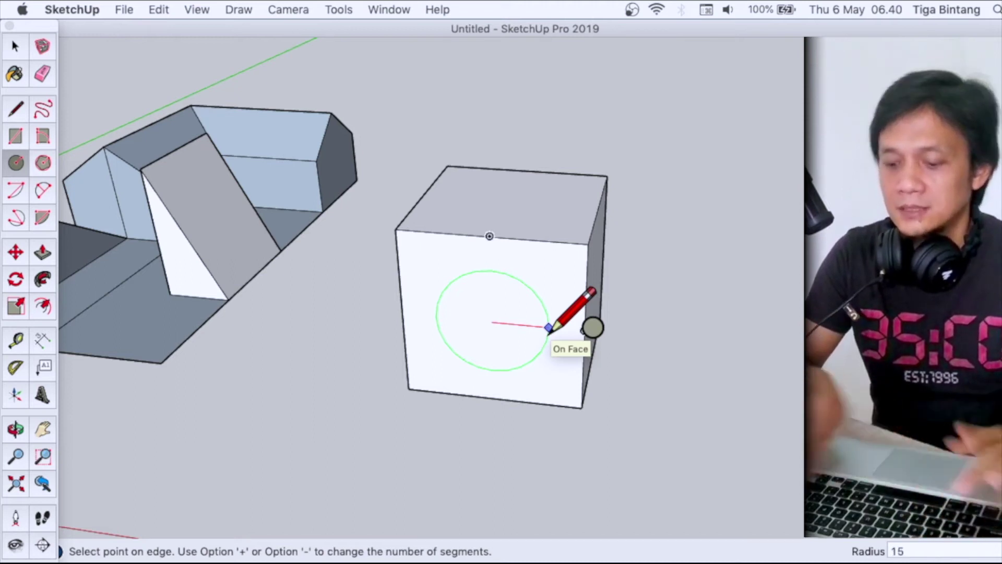
pyautogui.press('Return')
# - Cancel a stray line, then select the circle face and begin Push/Pull on it
pyautogui.press('space')
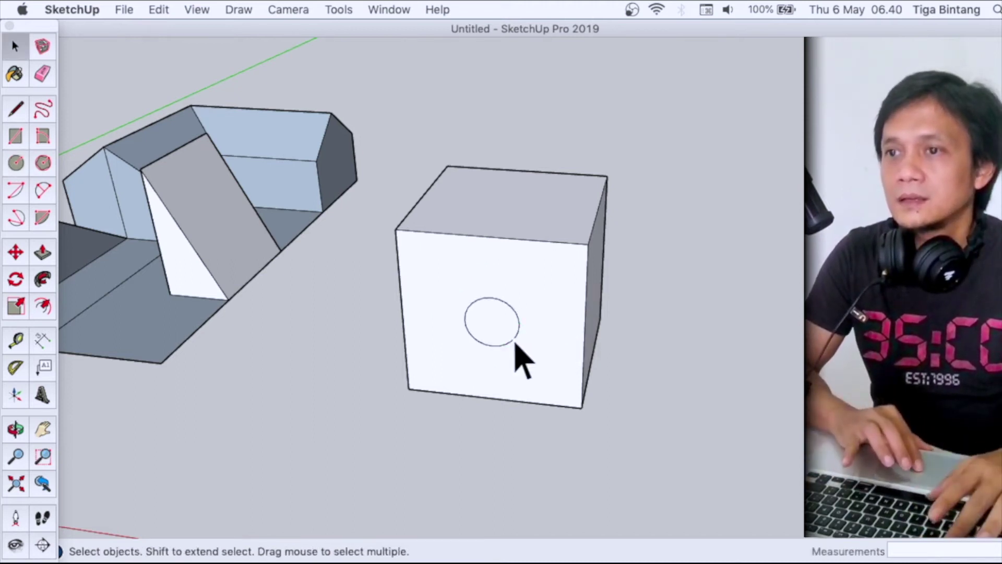
pyautogui.press('l')
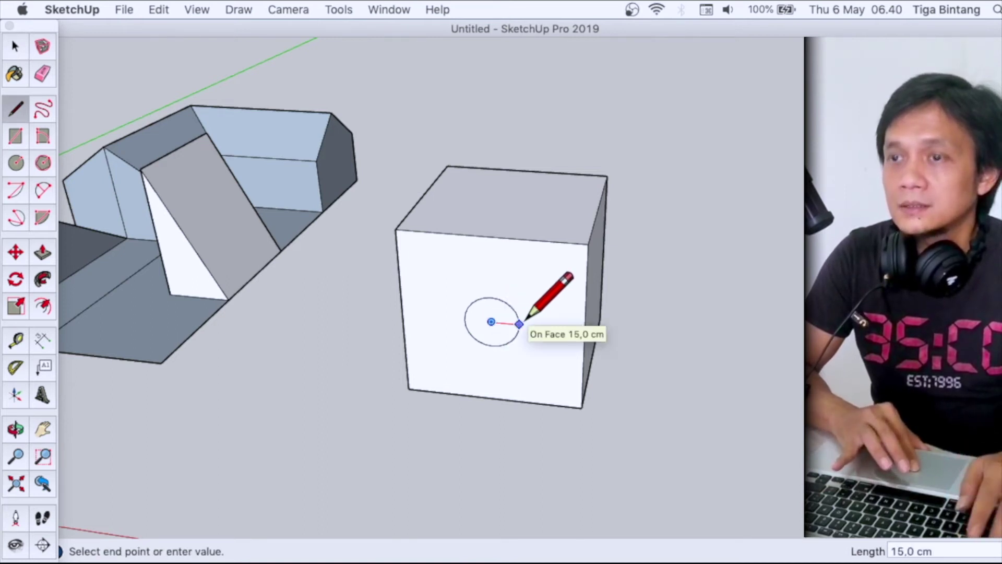
pyautogui.press('Escape')
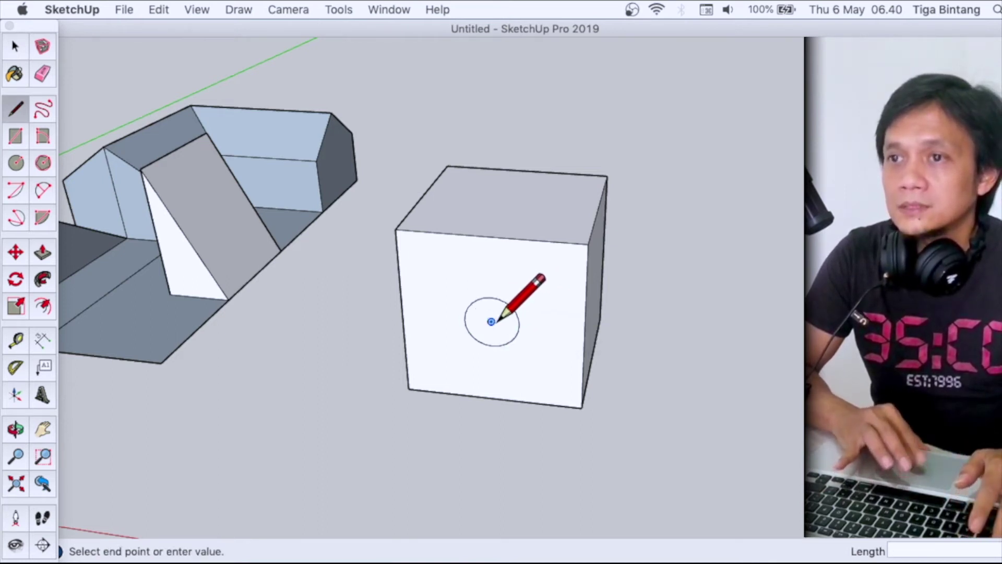
pyautogui.press('Escape')
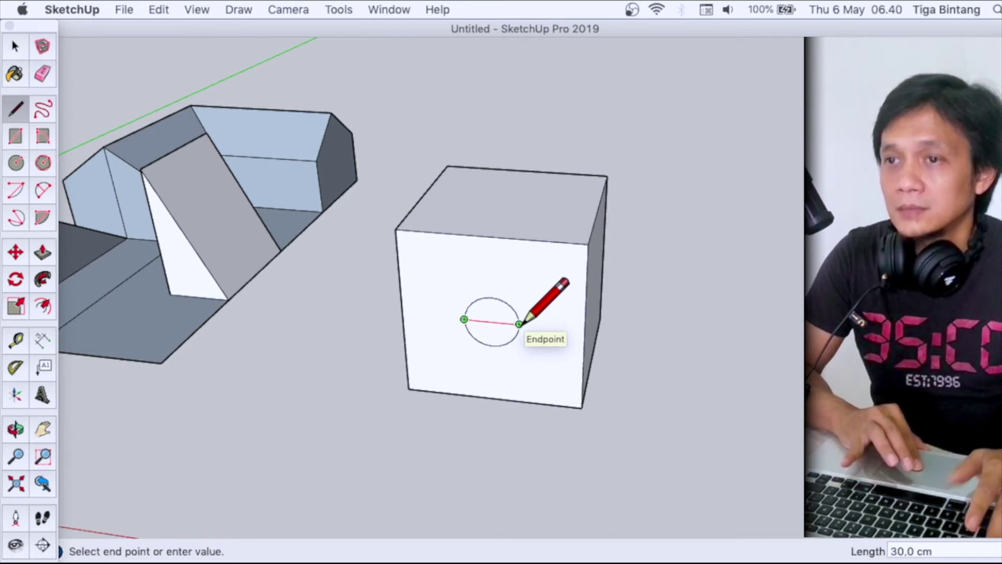
pyautogui.press('space')
pyautogui.click(501, 332)
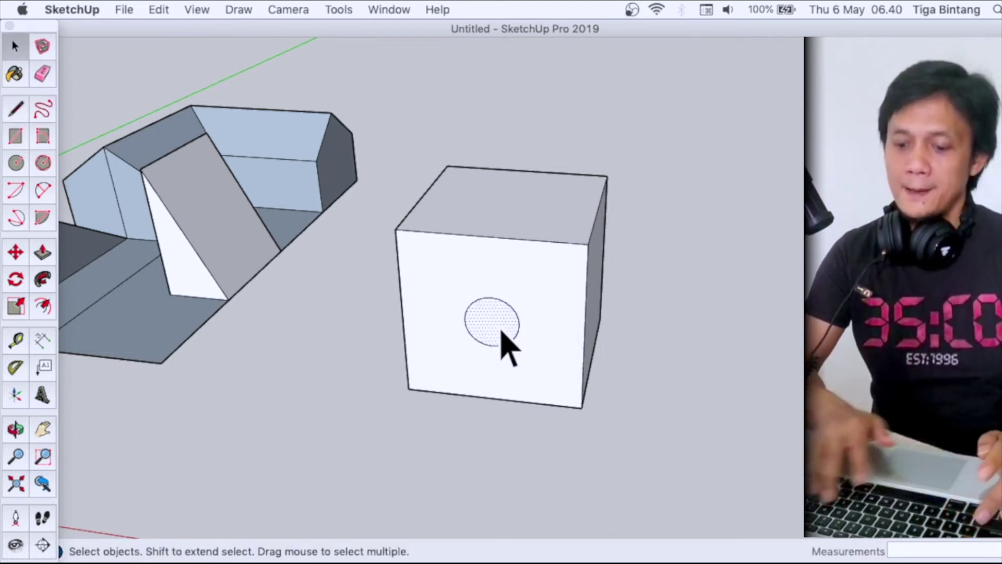
pyautogui.press('p')
pyautogui.click(502, 332)
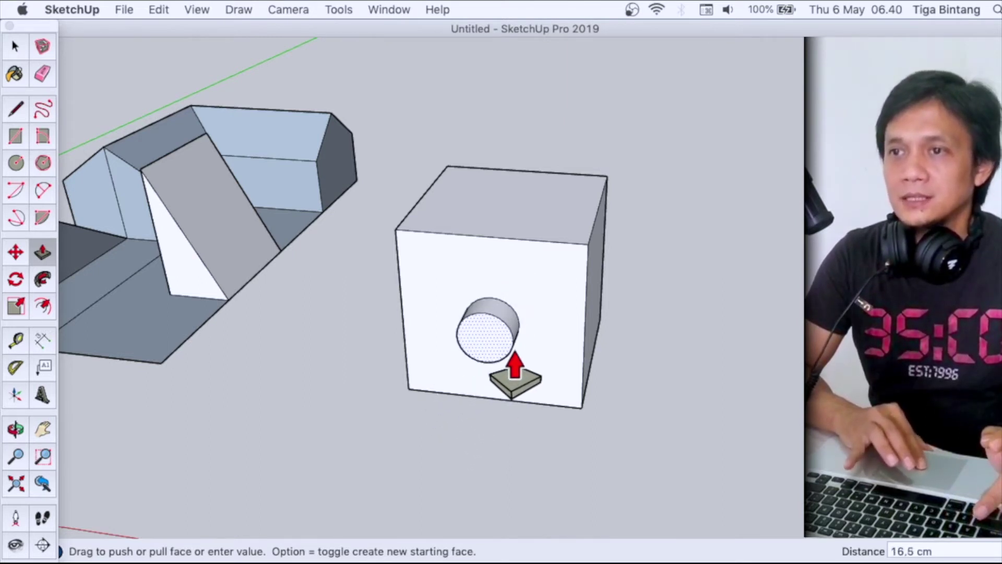
# - Push the cube's front circle -100 cm right through to leave a round hole
pyautogui.write('-100')
pyautogui.press('Return')
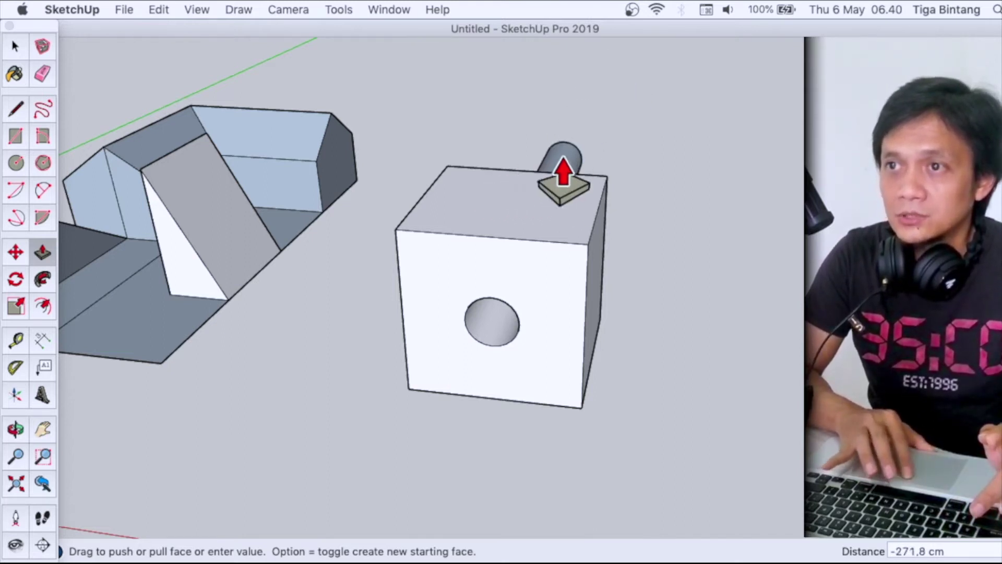
pyautogui.press('Escape')
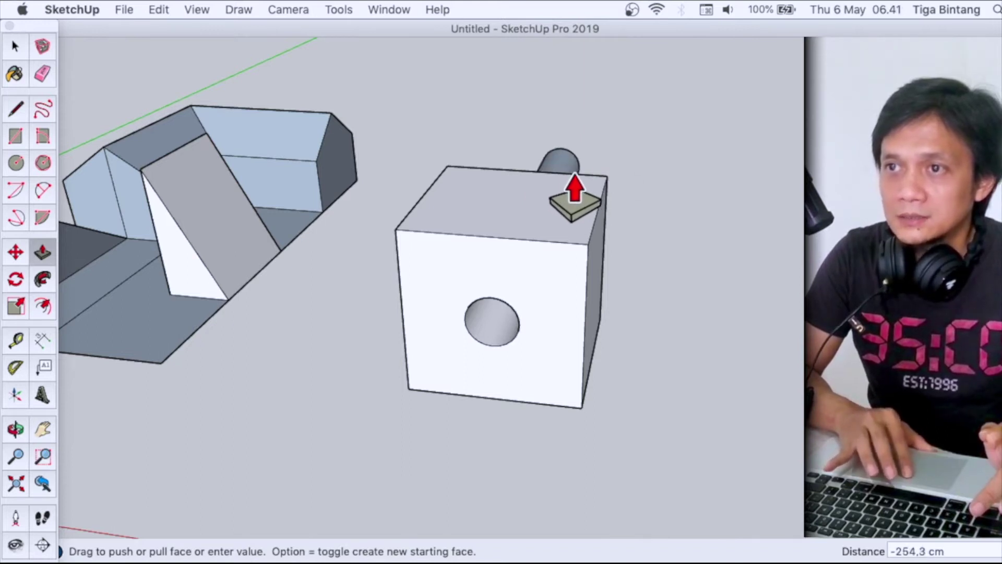
pyautogui.press('Escape')
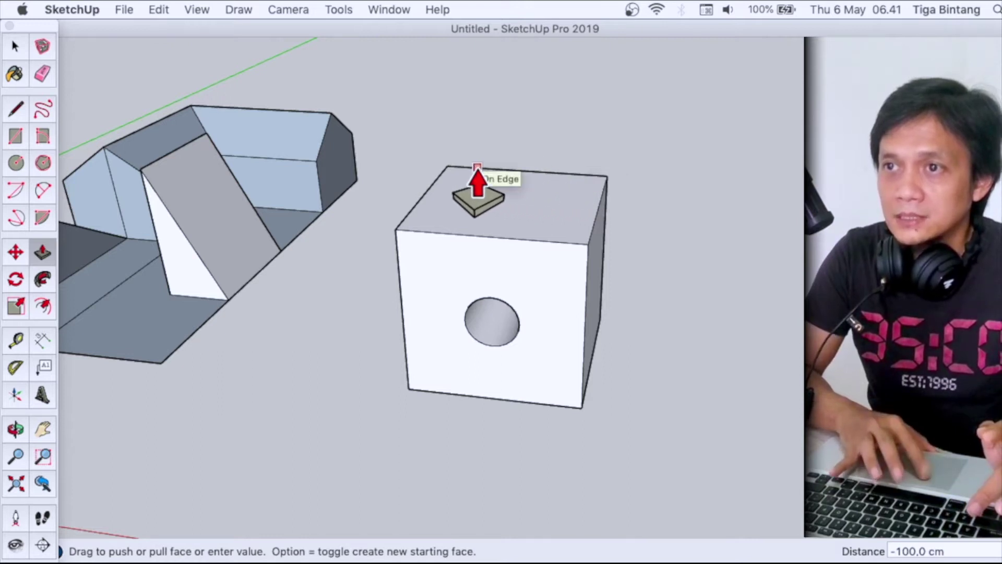
pyautogui.press('Escape')
pyautogui.press('o')
pyautogui.moveTo(503, 223)
pyautogui.mouseDown()
pyautogui.moveTo(578, 217)
pyautogui.moveTo(611, 186)
pyautogui.moveTo(430, 319)
pyautogui.moveTo(504, 320)
pyautogui.moveTo(510, 301)
pyautogui.moveTo(578, 292)
pyautogui.moveTo(540, 284)
pyautogui.moveTo(631, 224)
pyautogui.moveTo(584, 295)
pyautogui.moveTo(578, 268)
pyautogui.moveTo(548, 284)
pyautogui.moveTo(559, 273)
pyautogui.mouseUp()
# - Draw an arc across the cube's top corner and push the cut-off corner back to round the edge
pyautogui.press('a')
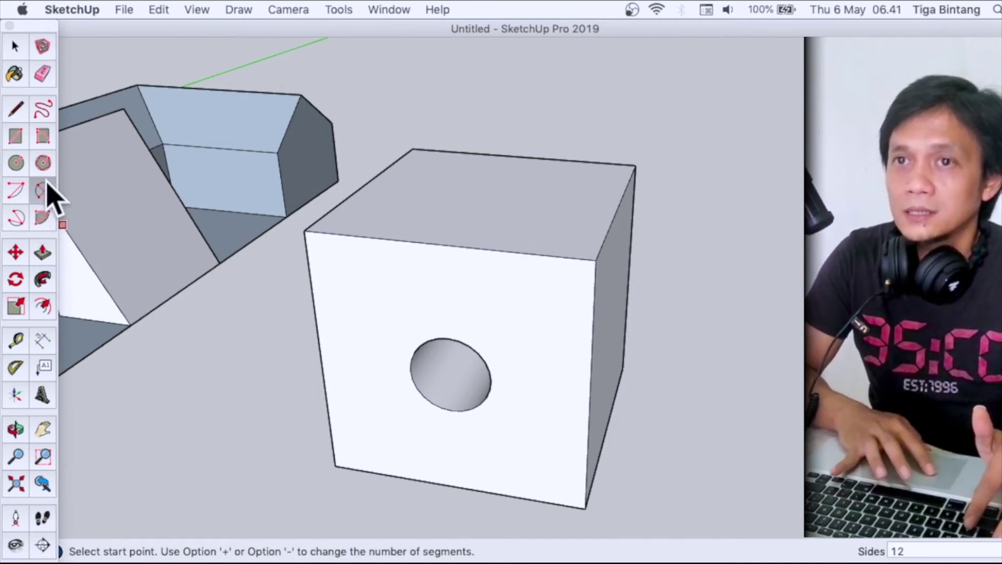
pyautogui.click(443, 244)
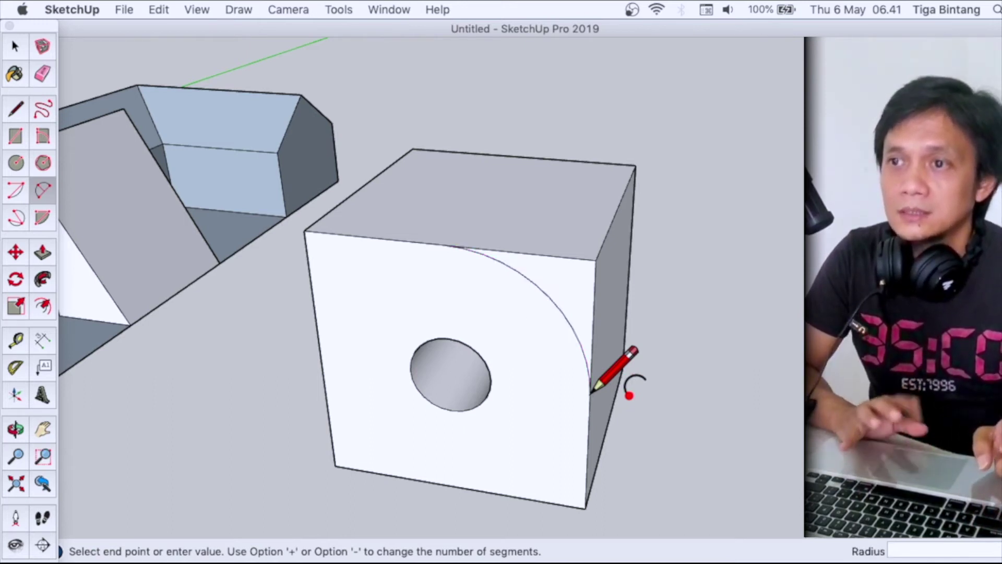
pyautogui.click(591, 392)
pyautogui.press('p')
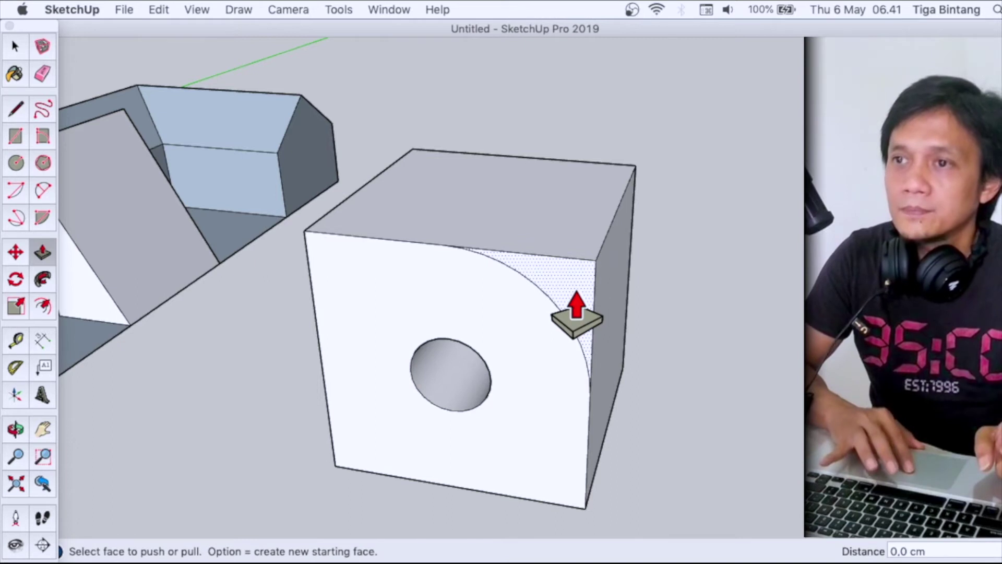
pyautogui.click(577, 316)
pyautogui.click(595, 178)
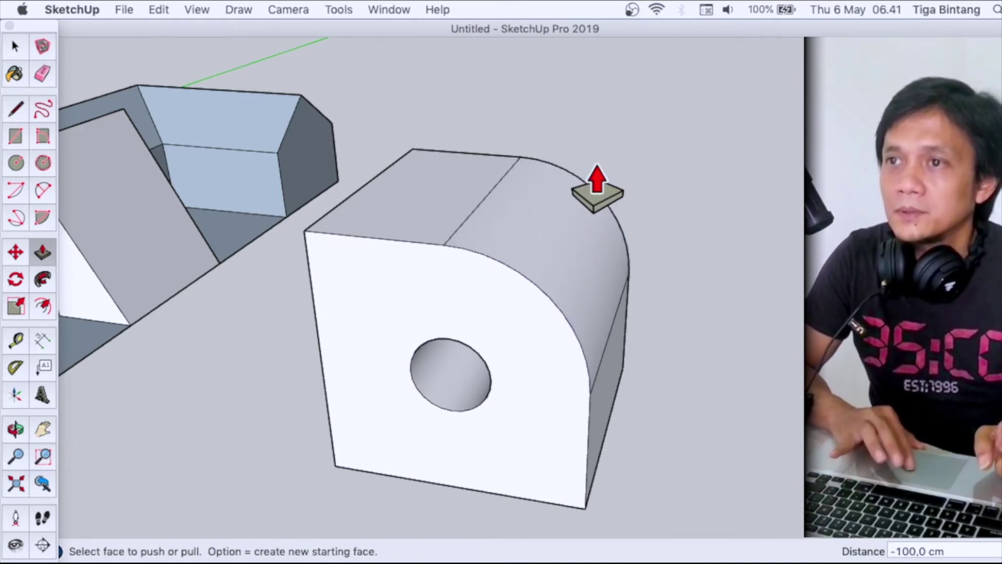
pyautogui.press('o')
pyautogui.moveTo(656, 217)
pyautogui.mouseDown()
pyautogui.moveTo(399, 230)
pyautogui.moveTo(416, 213)
pyautogui.moveTo(488, 283)
pyautogui.moveTo(320, 268)
pyautogui.moveTo(403, 264)
pyautogui.moveTo(642, 284)
pyautogui.moveTo(586, 354)
pyautogui.moveTo(610, 357)
pyautogui.mouseUp()
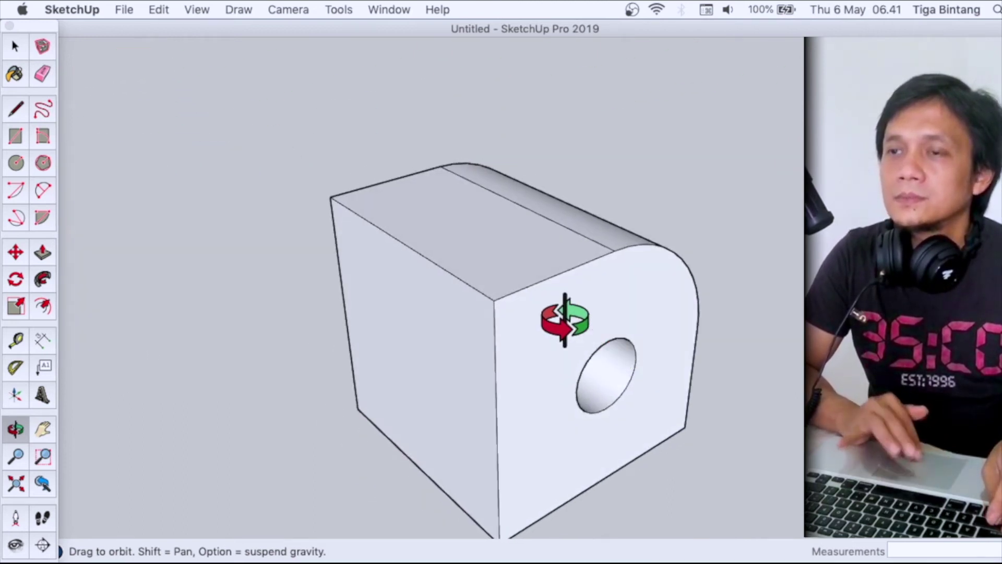
# - Draw a tall door rectangle on the cube's plain face, reaching its bottom edge
pyautogui.moveTo(547, 306)
pyautogui.keyDown('shift'); pyautogui.mouseDown()
pyautogui.moveTo(537, 212)
pyautogui.moveTo(596, 179)
pyautogui.mouseUp(); pyautogui.keyUp('shift')
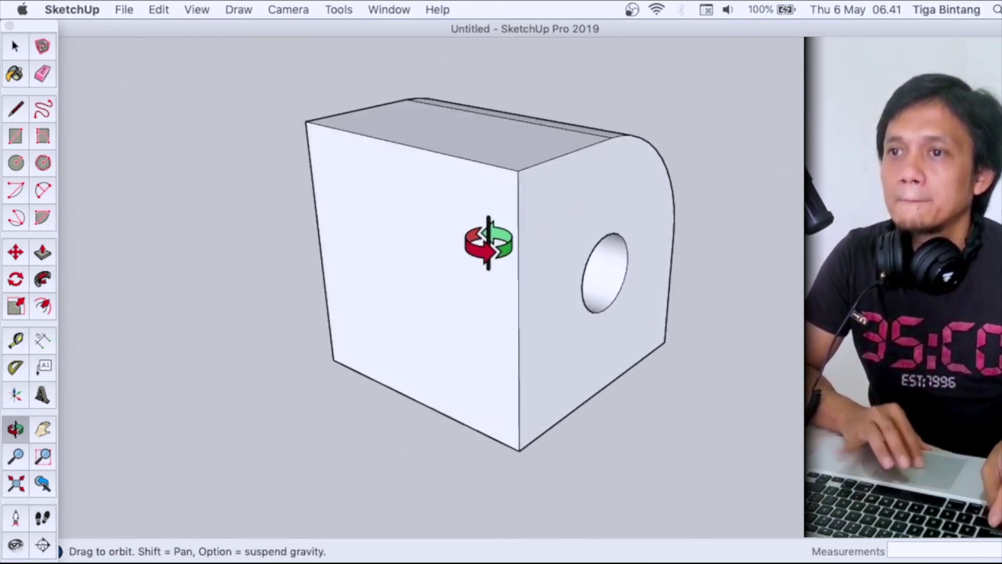
pyautogui.moveTo(489, 243); pyautogui.dragTo(554, 239)
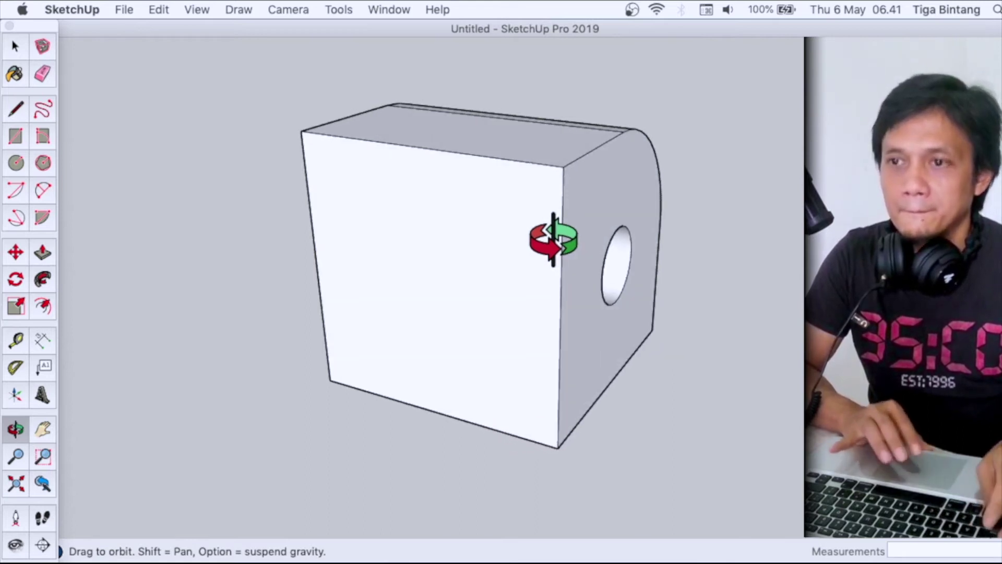
pyautogui.press('r')
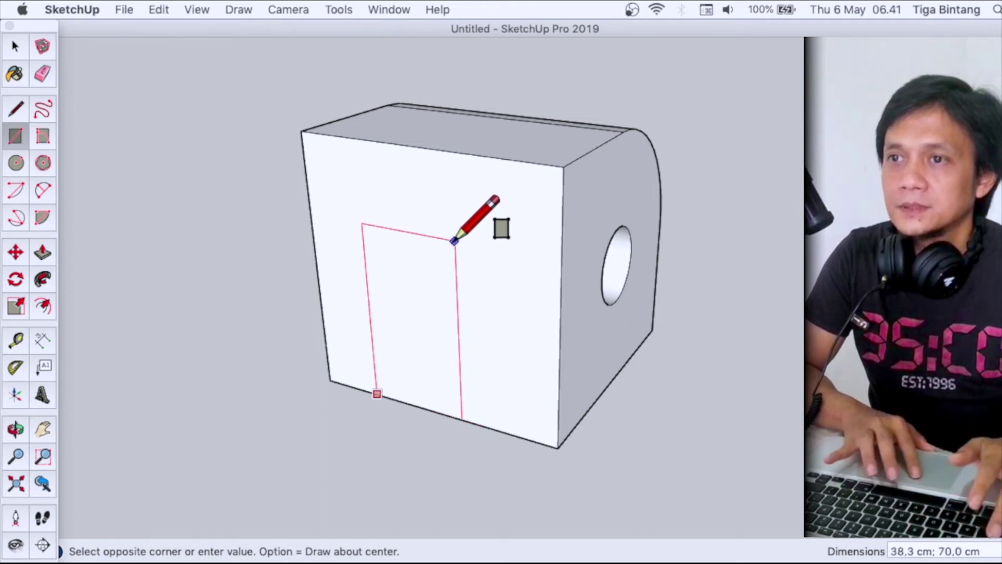
pyautogui.click(439, 239)
pyautogui.press('o')
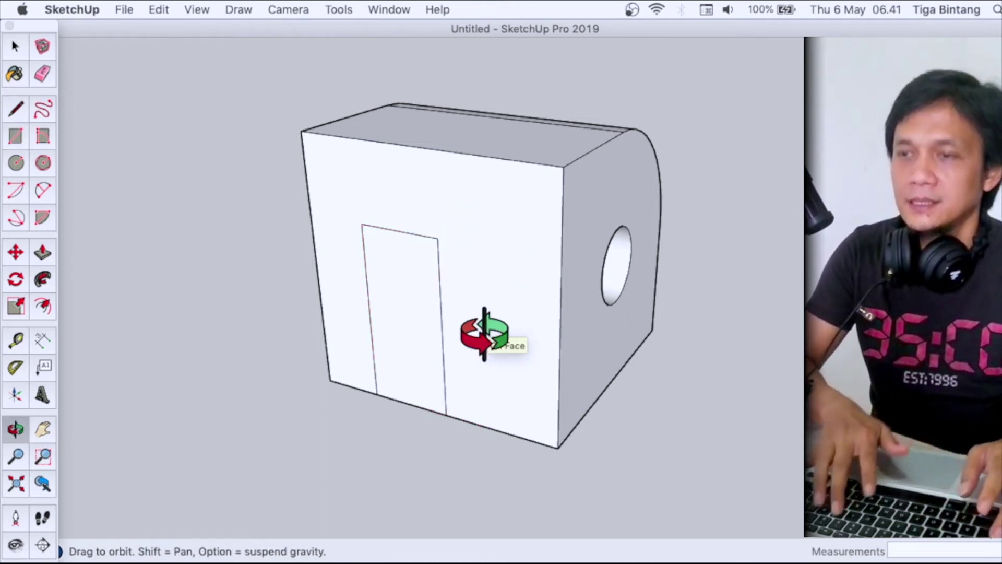
pyautogui.moveTo(384, 352)
pyautogui.mouseDown()
pyautogui.moveTo(465, 387)
pyautogui.moveTo(425, 380)
pyautogui.mouseUp()
pyautogui.scroll(5, 466, 386)
pyautogui.scroll(-5, 465, 386)
# - Select only the door rectangle's face
pyautogui.press('space')
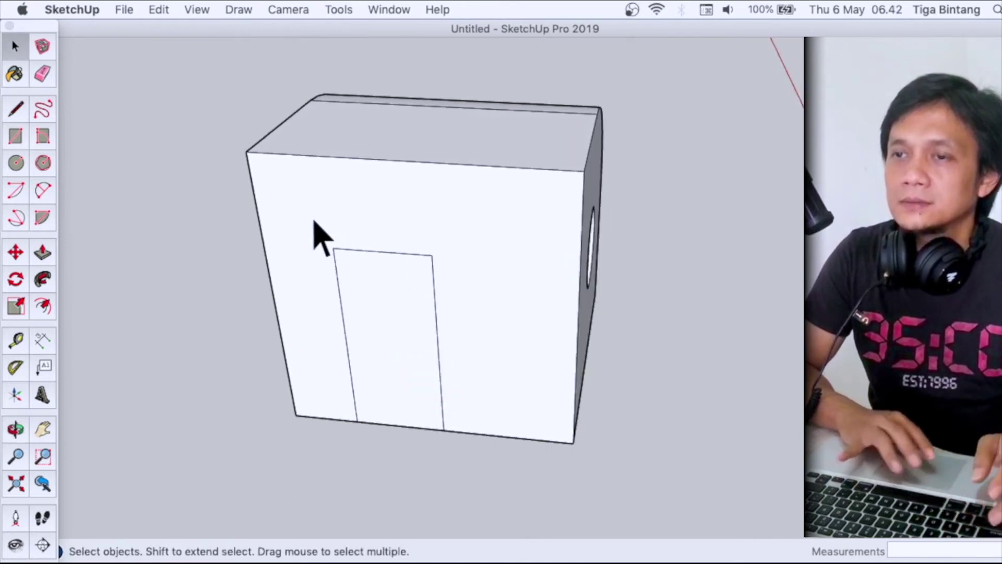
pyautogui.moveTo(314, 220); pyautogui.dragTo(475, 475)
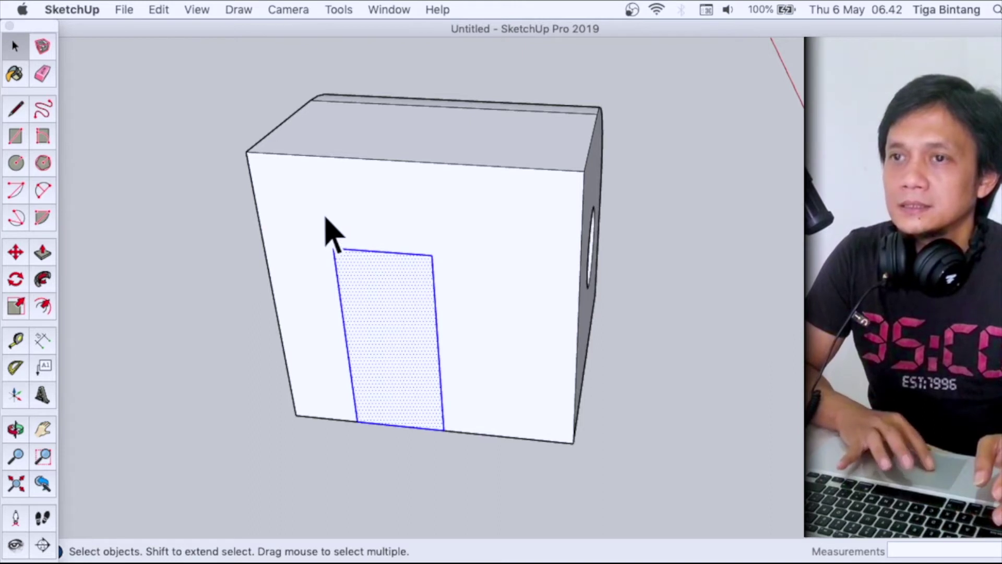
pyautogui.moveTo(325, 217); pyautogui.dragTo(454, 447)
pyautogui.click(462, 470)
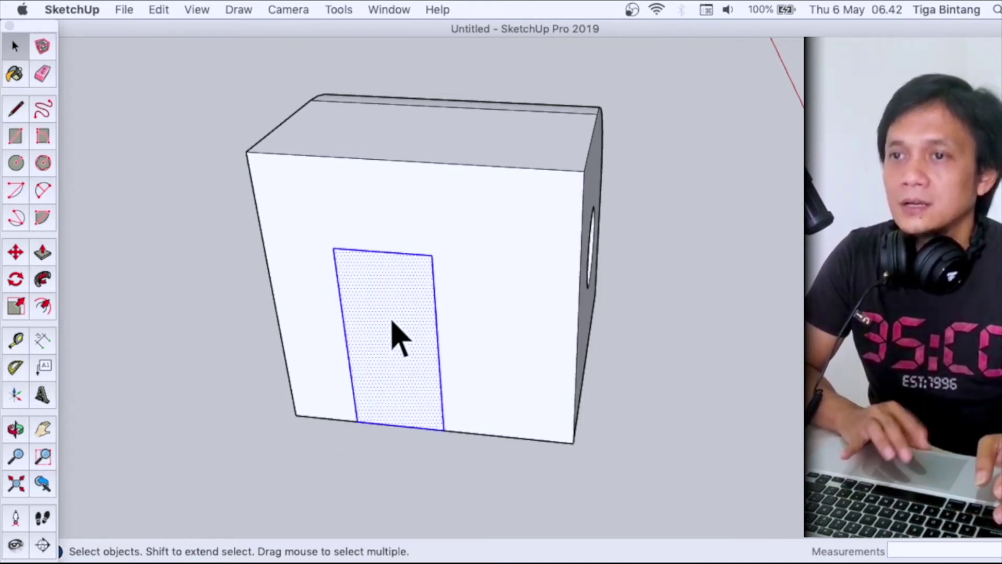
pyautogui.tripleClick(398, 337)
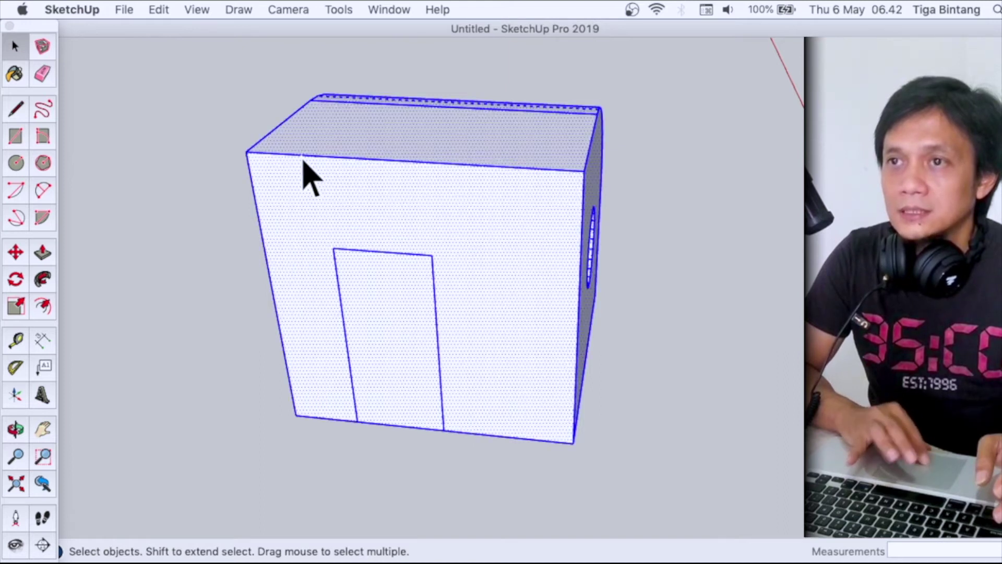
pyautogui.click(371, 360)
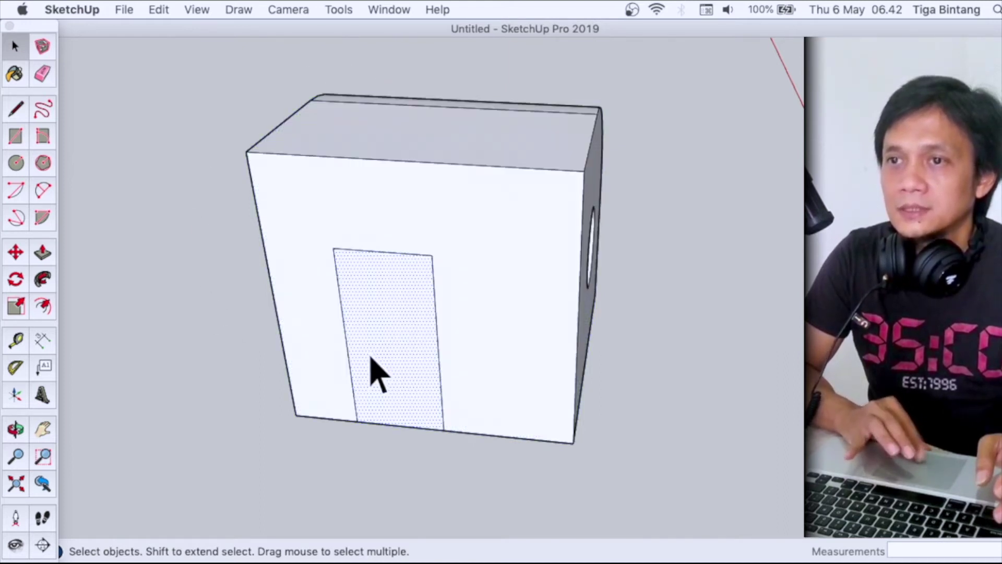
pyautogui.press('m')
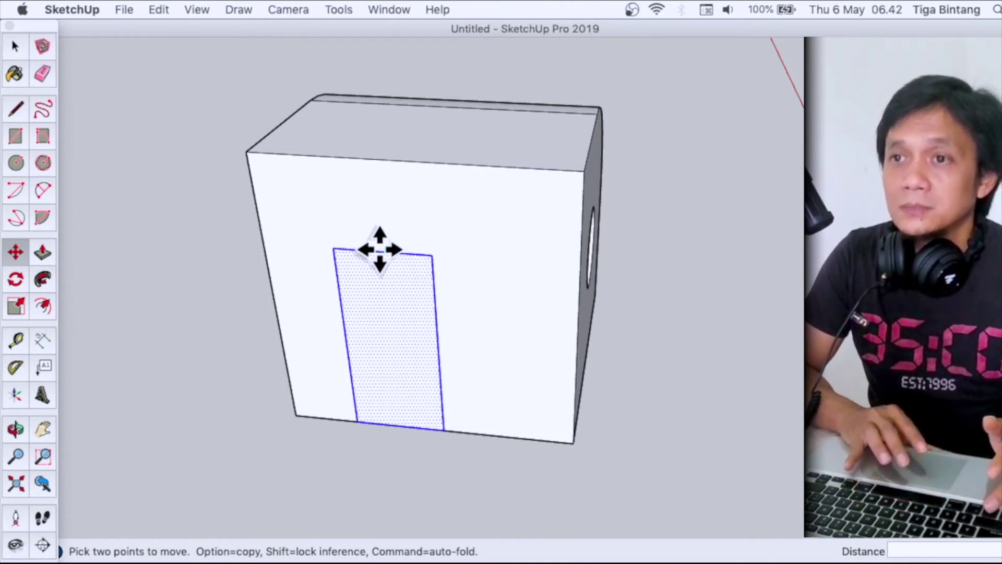
# - Slide the door rectangle sideways to the middle of the front face's bottom edge
pyautogui.click(379, 249)
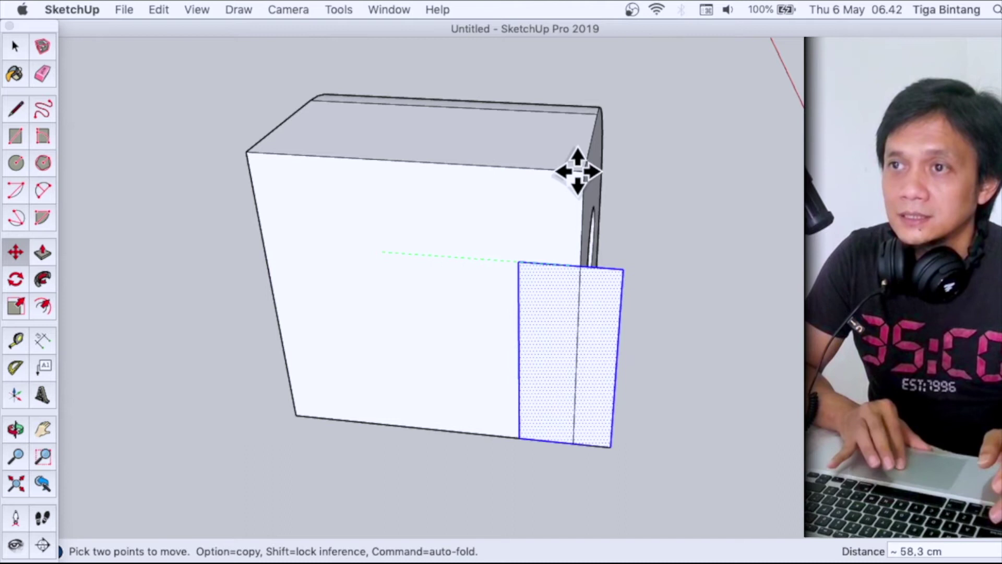
pyautogui.scroll(3, 578, 167)
pyautogui.scroll(-3, 360, 163)
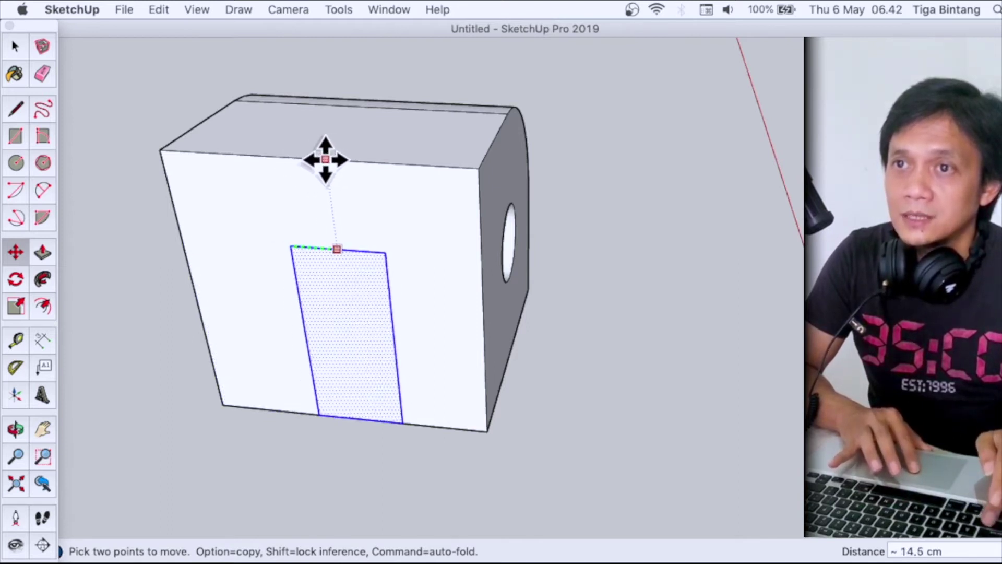
pyautogui.click(312, 157)
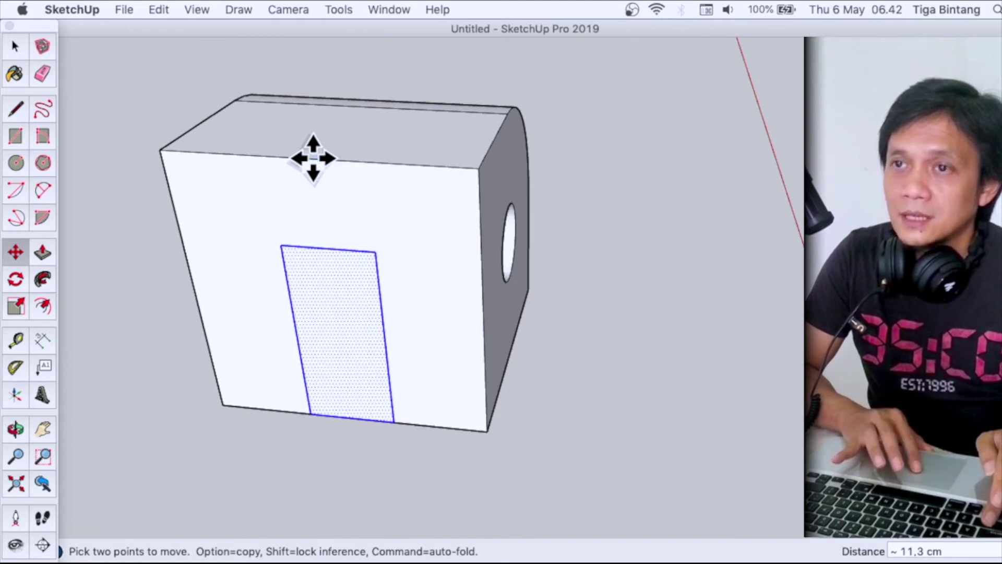
# - Push the door face a few cm into the wall, then delete it
pyautogui.press('o')
pyautogui.moveTo(340, 235)
pyautogui.mouseDown()
pyautogui.moveTo(535, 237)
pyautogui.moveTo(487, 340)
pyautogui.mouseUp()
pyautogui.press('p')
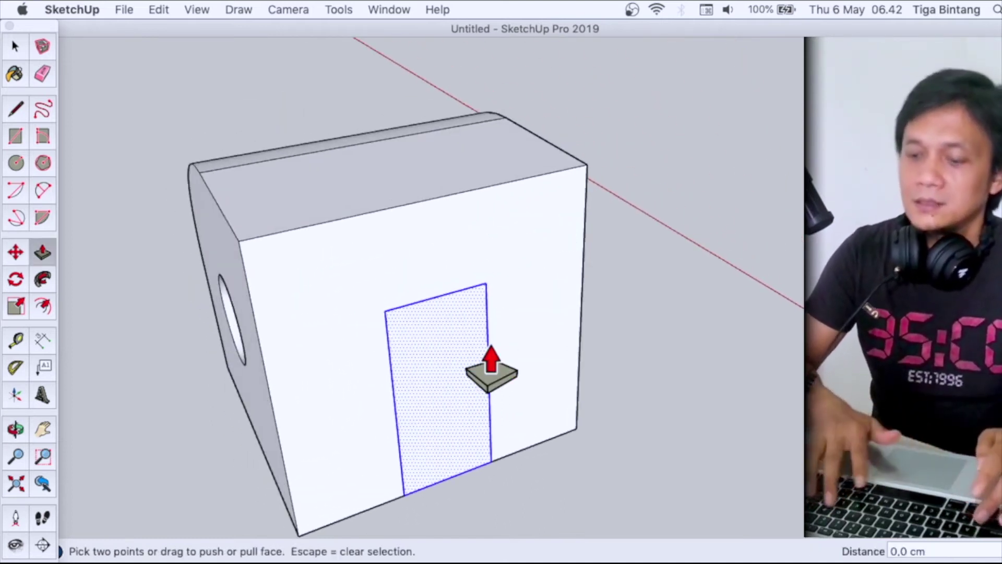
pyautogui.moveTo(470, 414); pyautogui.dragTo(460, 411)
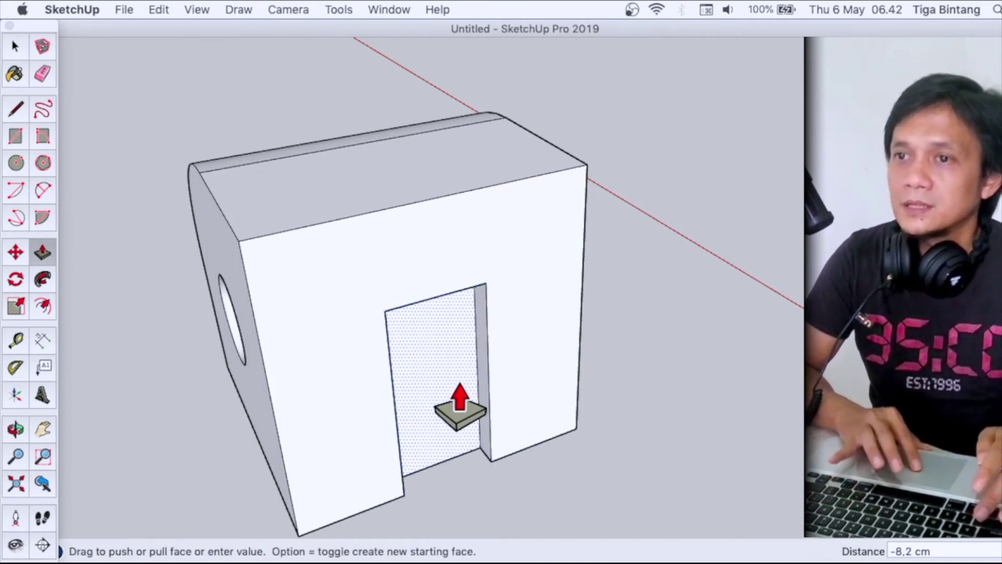
pyautogui.press('Escape')
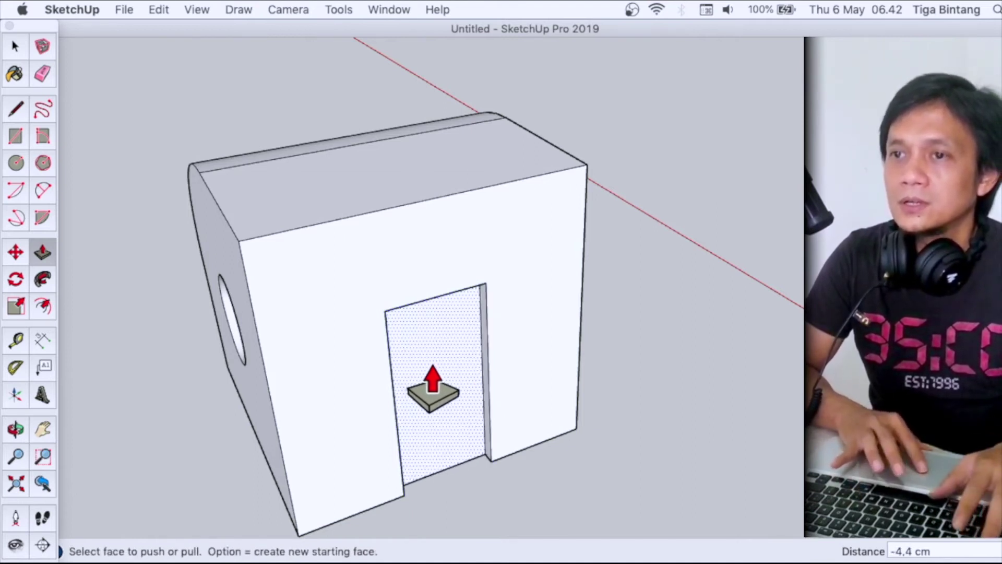
pyautogui.press('space')
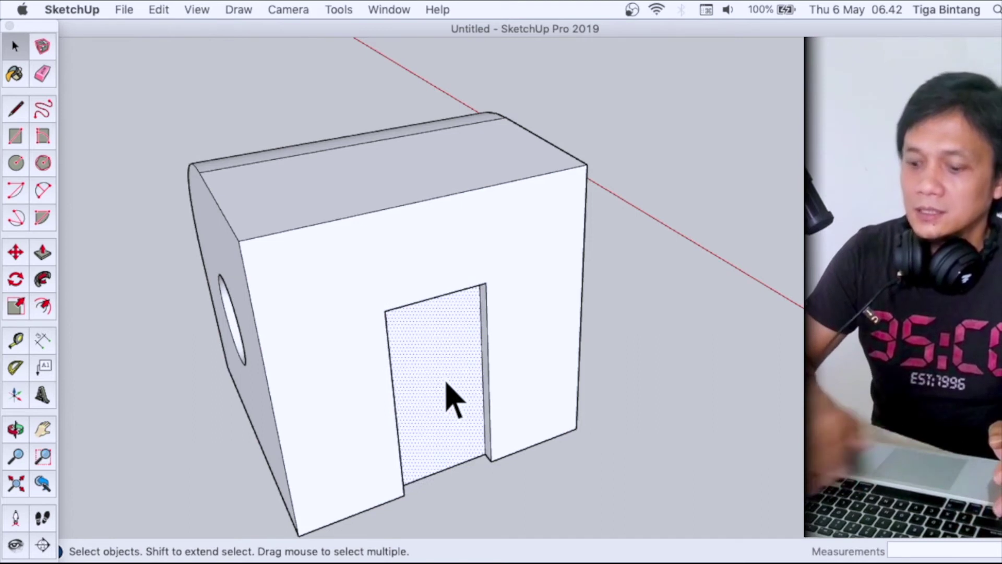
pyautogui.press('Delete')
# - Redraw the door's edge with a line to restore the recessed door face
pyautogui.press('o')
pyautogui.moveTo(445, 377)
pyautogui.mouseDown()
pyautogui.moveTo(398, 329)
pyautogui.moveTo(175, 242)
pyautogui.moveTo(448, 161)
pyautogui.moveTo(550, 230)
pyautogui.mouseUp()
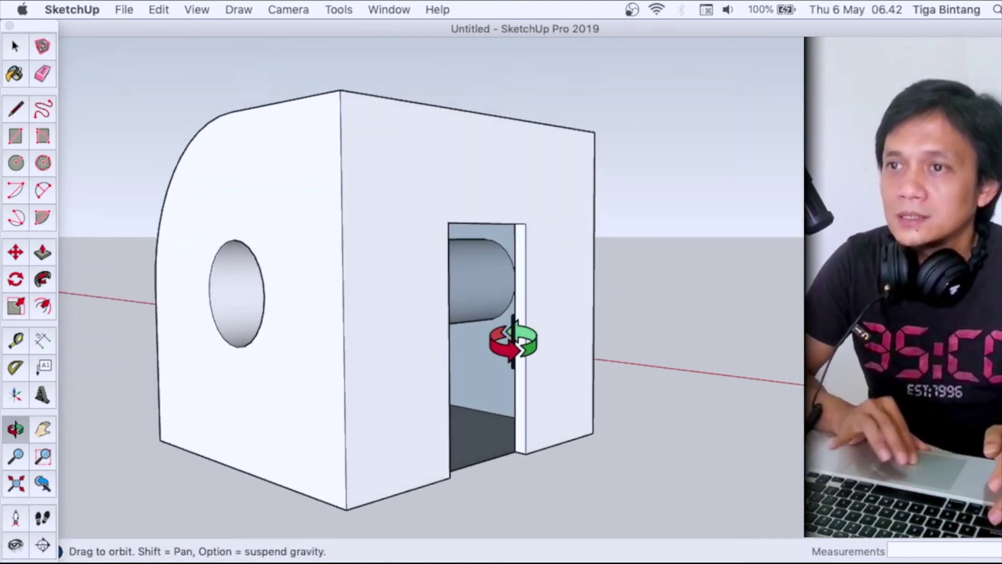
pyautogui.scroll(5, 512, 340)
pyautogui.scroll(5, 472, 340)
pyautogui.scroll(5, 250, 389)
pyautogui.keyDown('shift'); pyautogui.moveTo(250, 389); pyautogui.dragTo(287, 346); pyautogui.keyUp('shift')
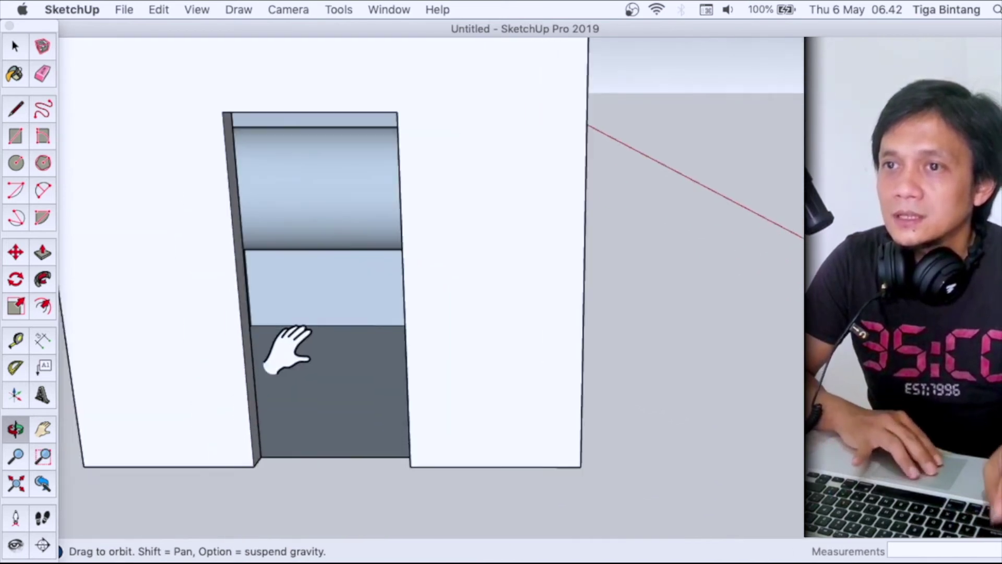
pyautogui.scroll(-5, 530, 314)
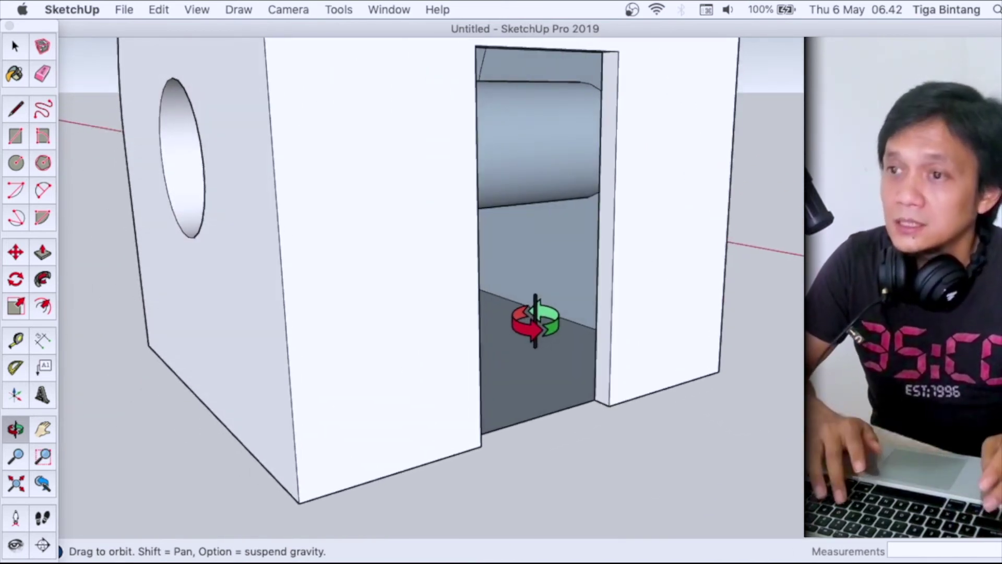
pyautogui.press('l')
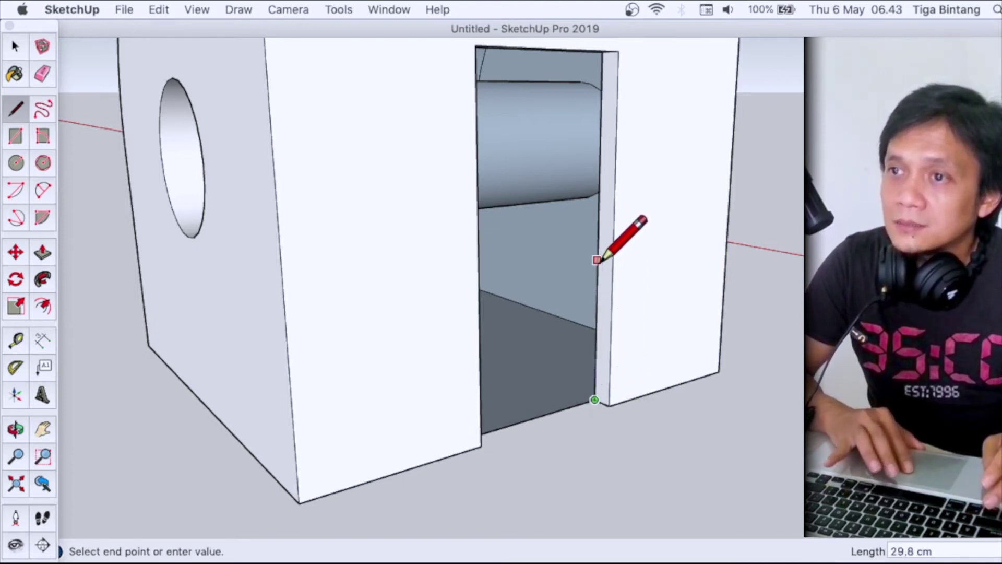
pyautogui.click(595, 295)
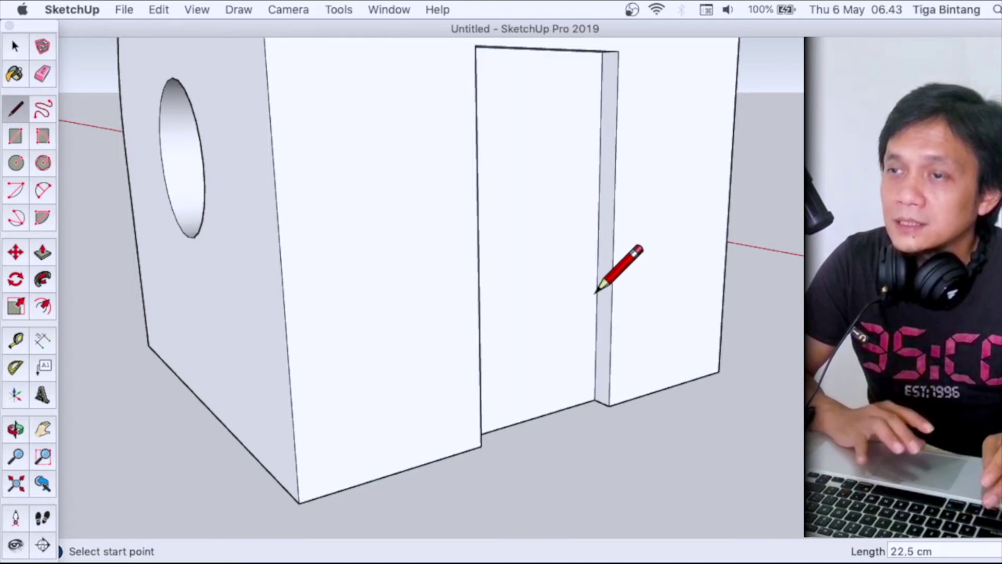
# - Select the restored door panel and inspect the building's side and top
pyautogui.press('space')
pyautogui.click(562, 287)
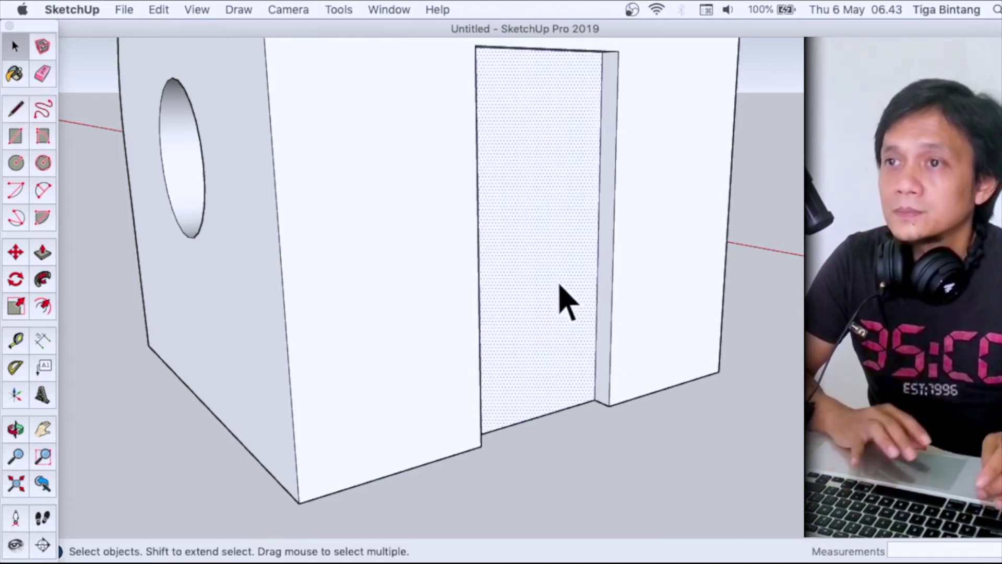
pyautogui.press('o')
pyautogui.moveTo(556, 277)
pyautogui.mouseDown()
pyautogui.moveTo(459, 311)
pyautogui.moveTo(488, 397)
pyautogui.mouseUp()
pyautogui.scroll(-2, 490, 397)
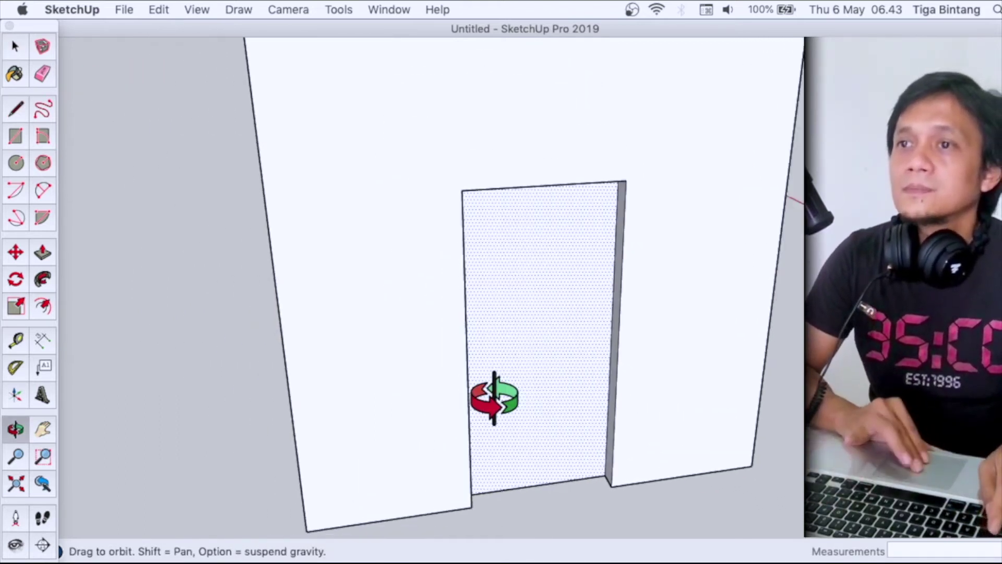
pyautogui.moveTo(577, 351)
pyautogui.mouseDown()
pyautogui.moveTo(385, 362)
pyautogui.moveTo(464, 312)
pyautogui.moveTo(324, 277)
pyautogui.moveTo(275, 226)
pyautogui.moveTo(501, 264)
pyautogui.moveTo(277, 198)
pyautogui.moveTo(351, 336)
pyautogui.mouseUp()
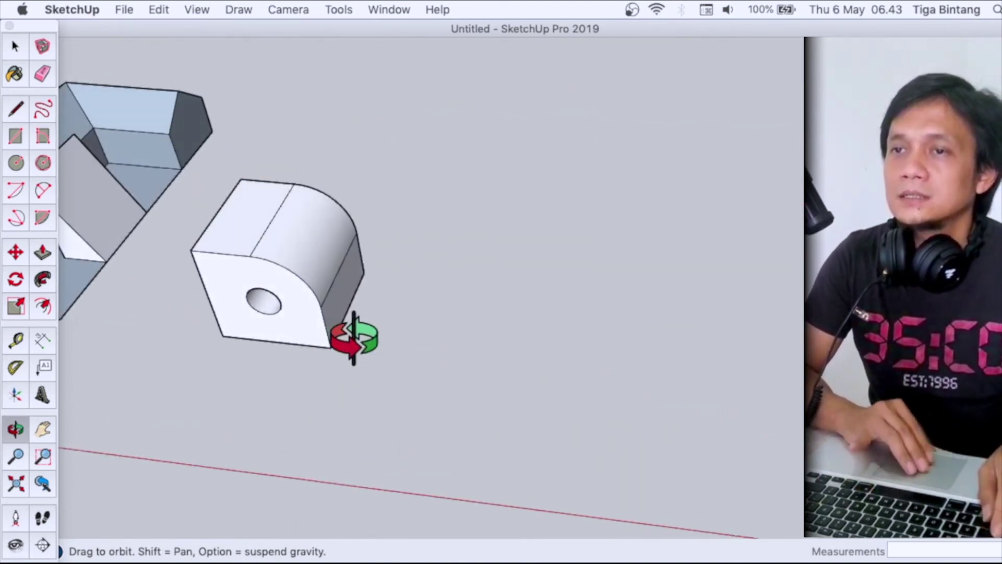
# - Draw a 50 by 500 rectangle on the ground, then undo it
pyautogui.keyDown('shift'); pyautogui.moveTo(353, 273); pyautogui.dragTo(347, 298); pyautogui.keyUp('shift')
pyautogui.press('c')
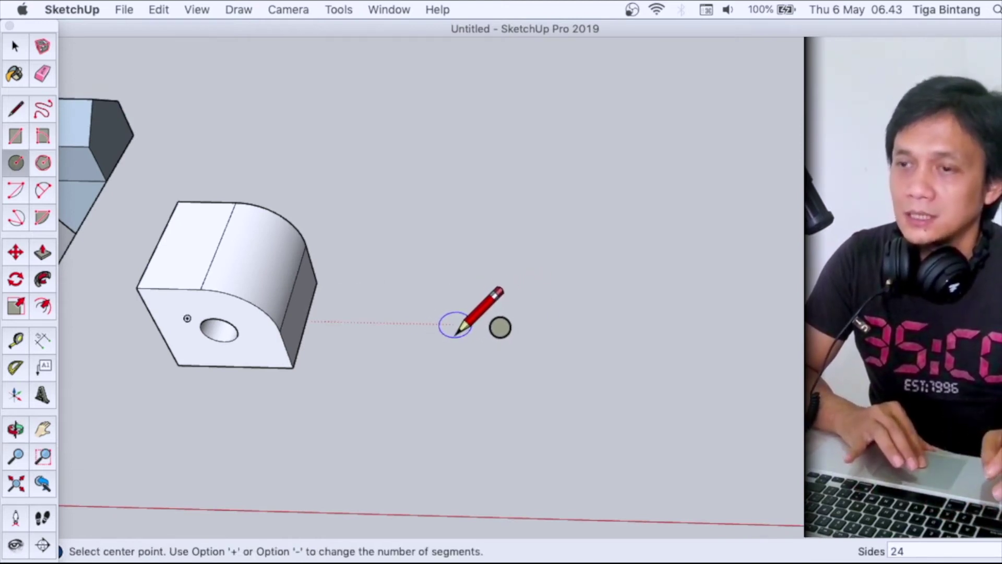
pyautogui.press('r')
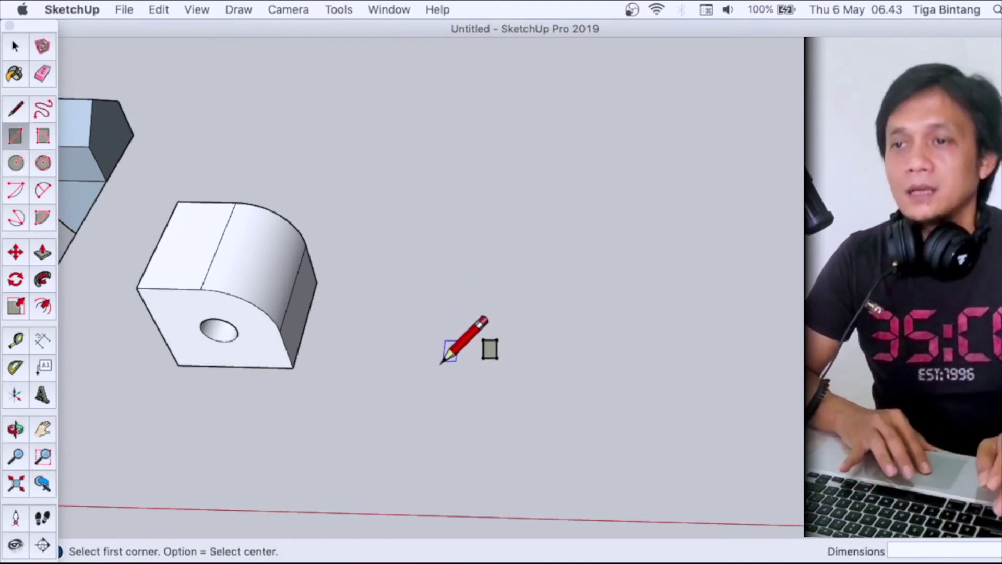
pyautogui.click(442, 361)
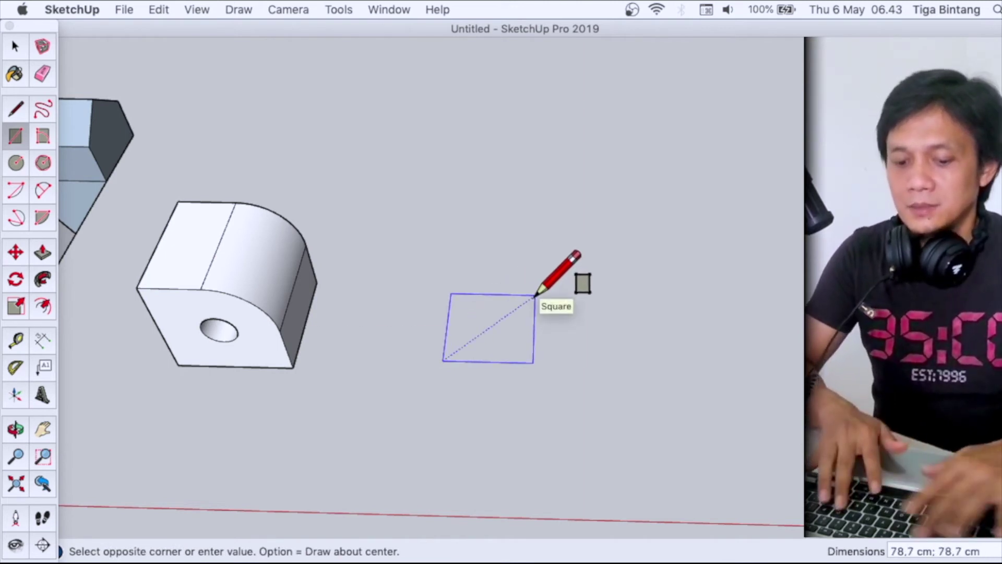
pyautogui.write('50;500')
pyautogui.press('Return')
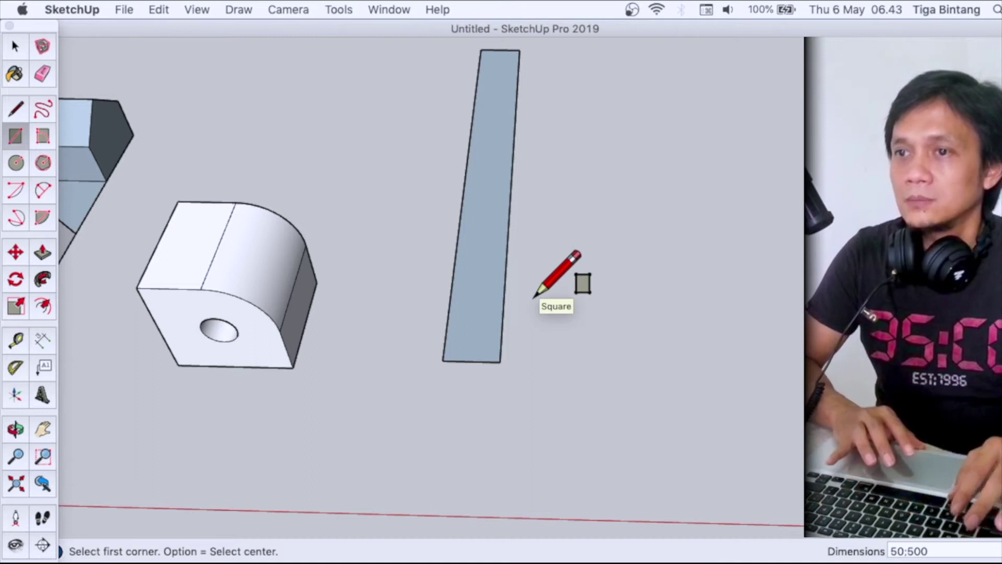
pyautogui.press('super+z')
# - Draw a 50 by 50 square on the ground beside the holed block
pyautogui.click(430, 323)
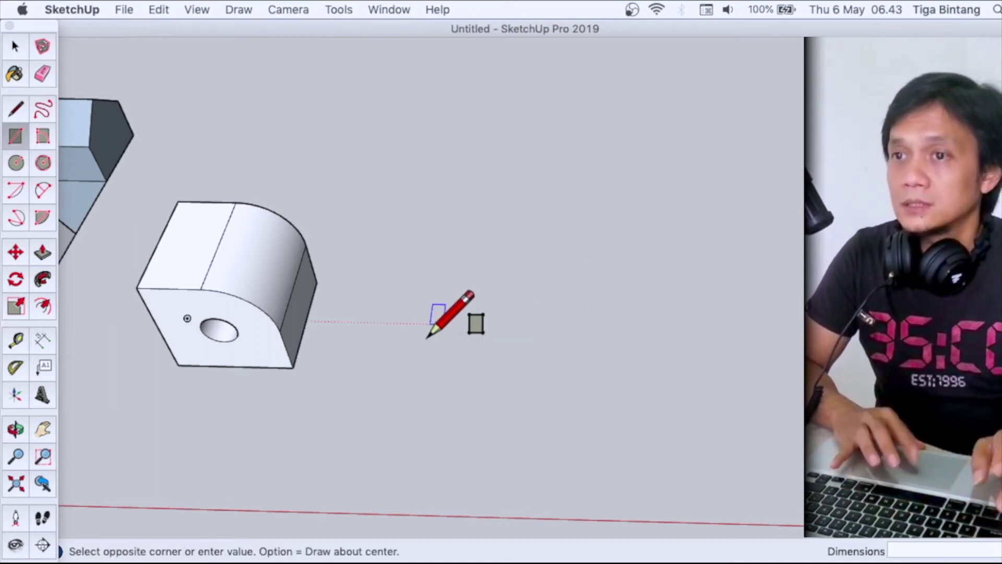
pyautogui.write('50;50')
pyautogui.press('Return')
pyautogui.scroll(5, 491, 307)
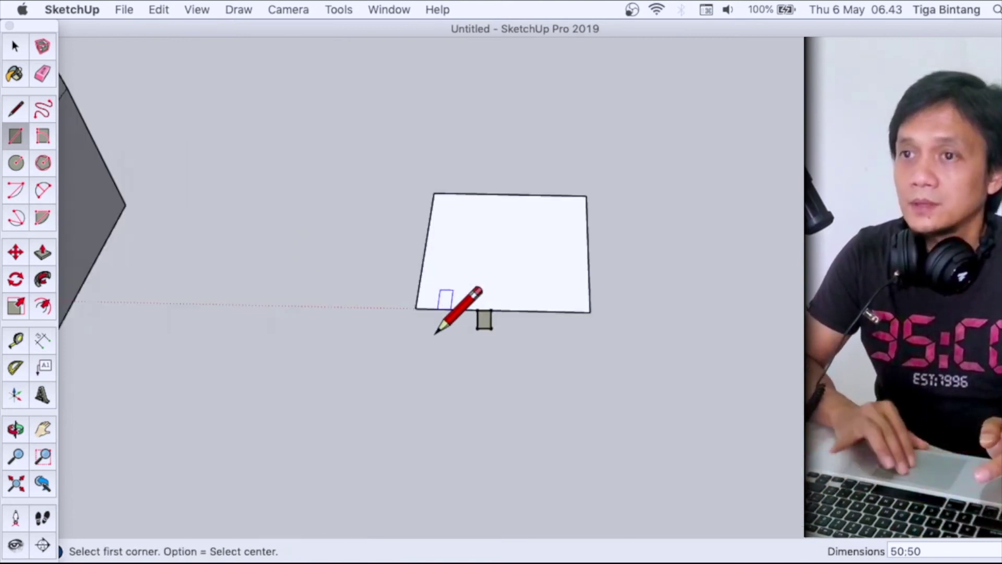
pyautogui.scroll(2, 444, 324)
pyautogui.press('l')
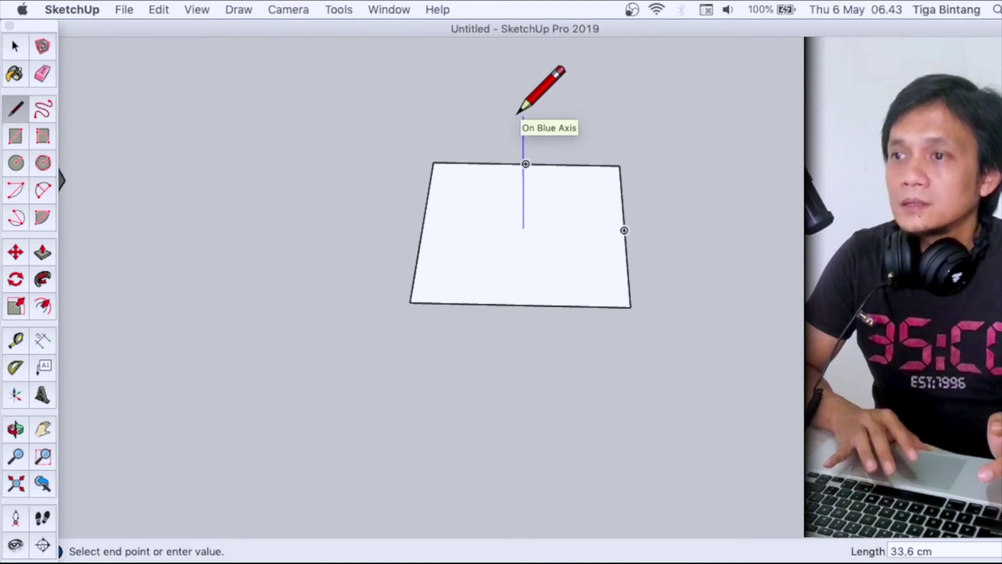
# - Draw a 50 cm vertical line up from the square's centre
pyautogui.write('50')
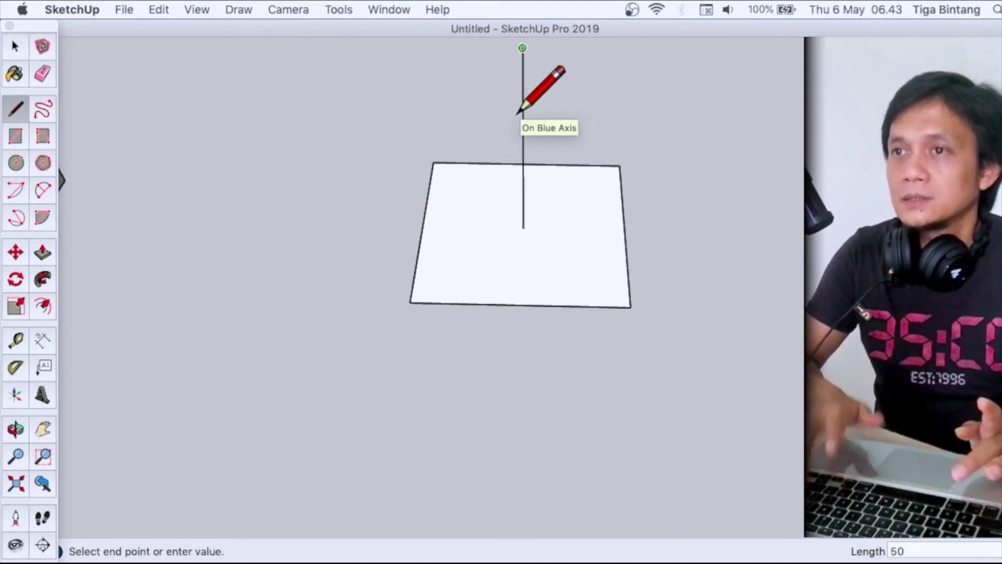
pyautogui.write('o')
pyautogui.moveTo(588, 179)
pyautogui.mouseDown()
pyautogui.moveTo(398, 274)
pyautogui.moveTo(477, 206)
pyautogui.mouseUp()
pyautogui.press('l')
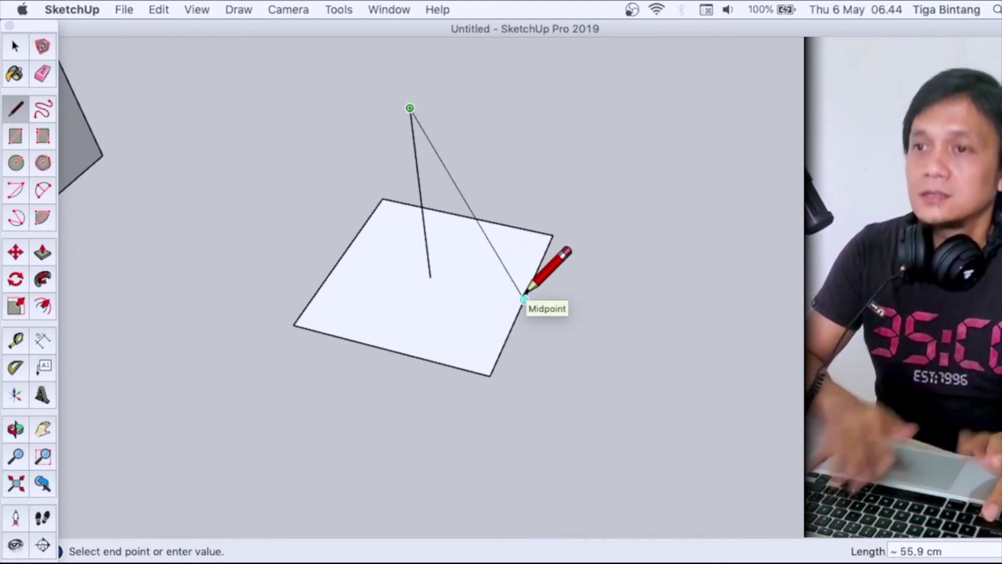
pyautogui.press('o')
pyautogui.scroll(3, 521, 290)
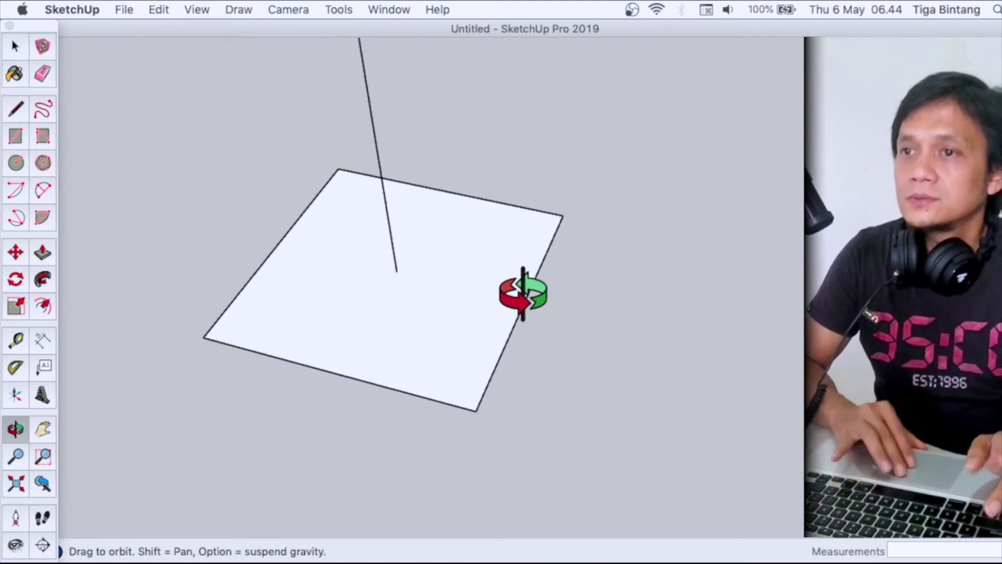
pyautogui.scroll(3, 521, 291)
pyautogui.moveTo(483, 244)
pyautogui.mouseDown()
pyautogui.moveTo(493, 329)
pyautogui.moveTo(416, 306)
pyautogui.moveTo(510, 313)
pyautogui.mouseUp()
pyautogui.scroll(2, 505, 351)
pyautogui.moveTo(504, 351)
pyautogui.mouseDown()
pyautogui.moveTo(474, 353)
pyautogui.moveTo(476, 331)
pyautogui.moveTo(563, 315)
pyautogui.mouseUp()
# - Try a 50 cm sloping line from the vertical line's top, cancel it, and restart there
pyautogui.press('l')
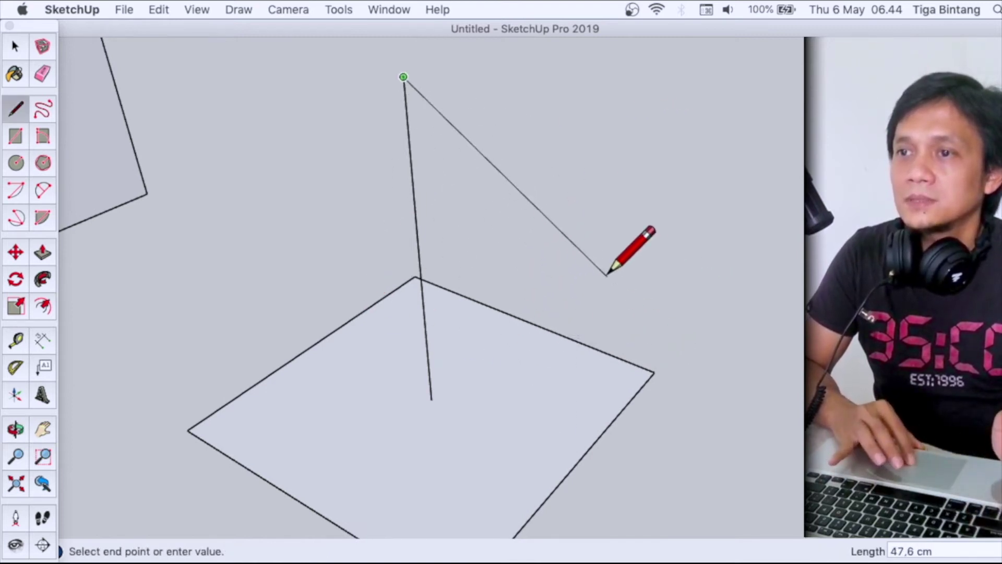
pyautogui.write('50')
pyautogui.press('Return')
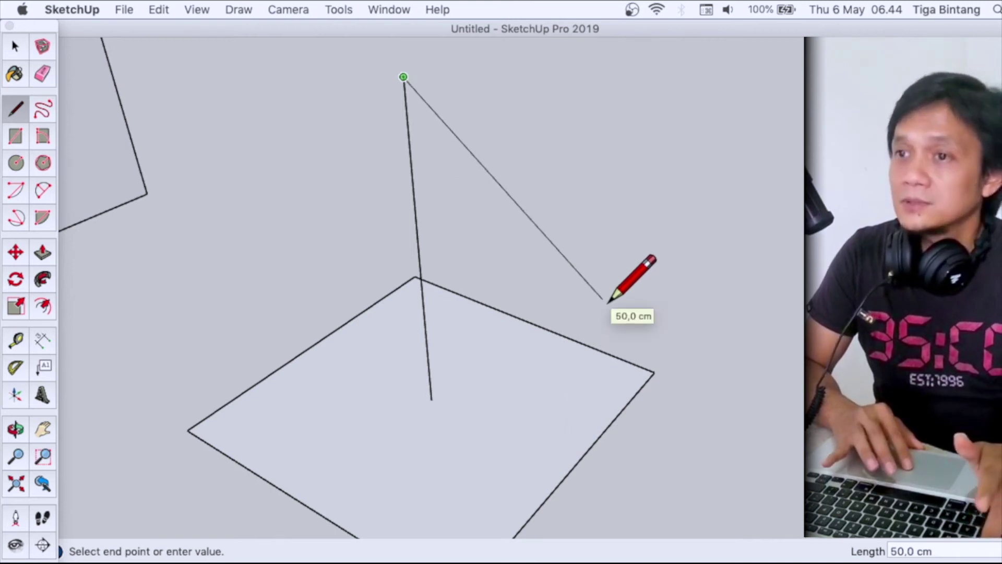
pyautogui.press('Escape')
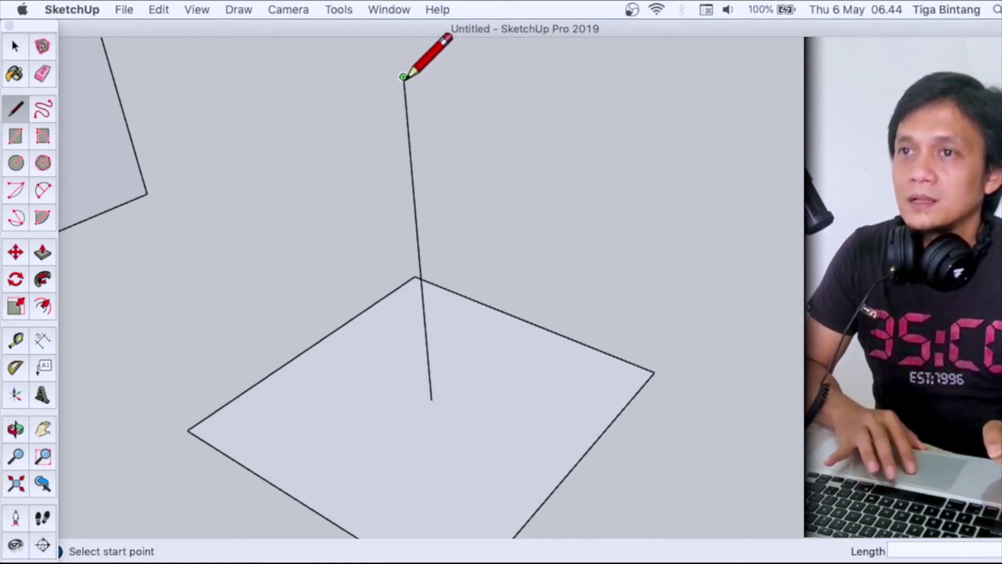
pyautogui.click(403, 77)
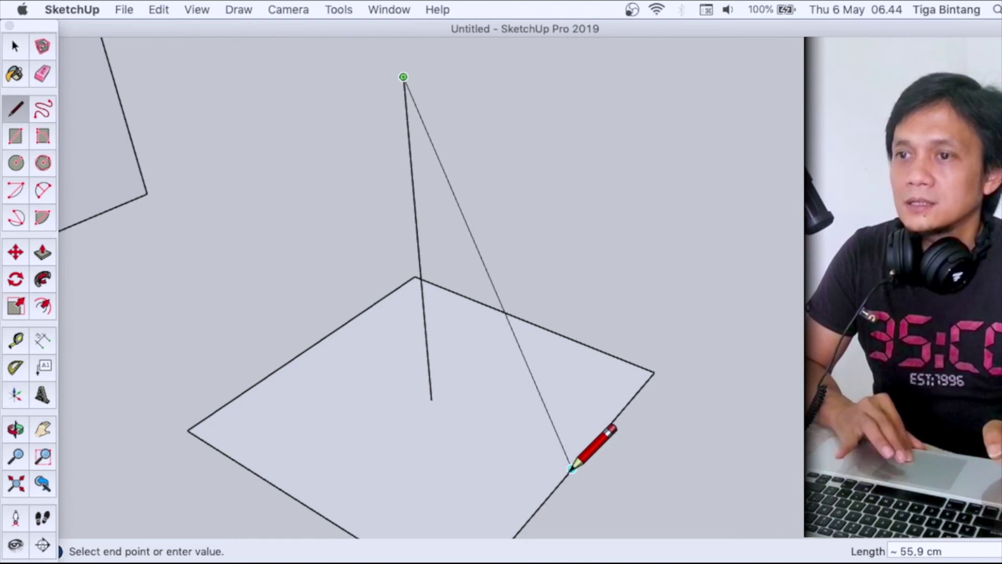
# - Close the upright triangle by ending the line on the square's edge
pyautogui.click(433, 394)
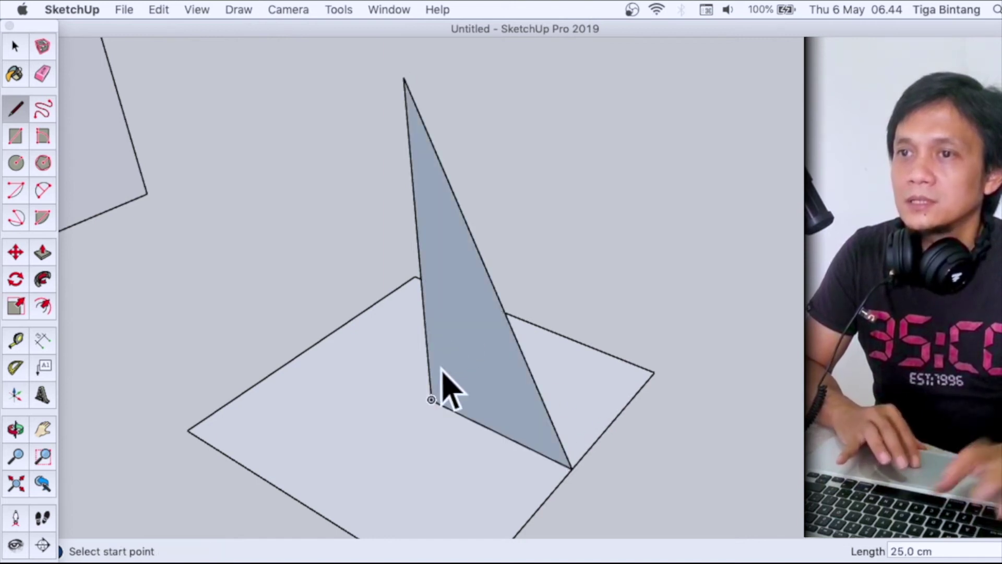
pyautogui.press('space')
pyautogui.press('o')
pyautogui.moveTo(448, 340)
pyautogui.mouseDown()
pyautogui.moveTo(166, 413)
pyautogui.moveTo(577, 309)
pyautogui.moveTo(559, 273)
pyautogui.moveTo(577, 290)
pyautogui.mouseUp()
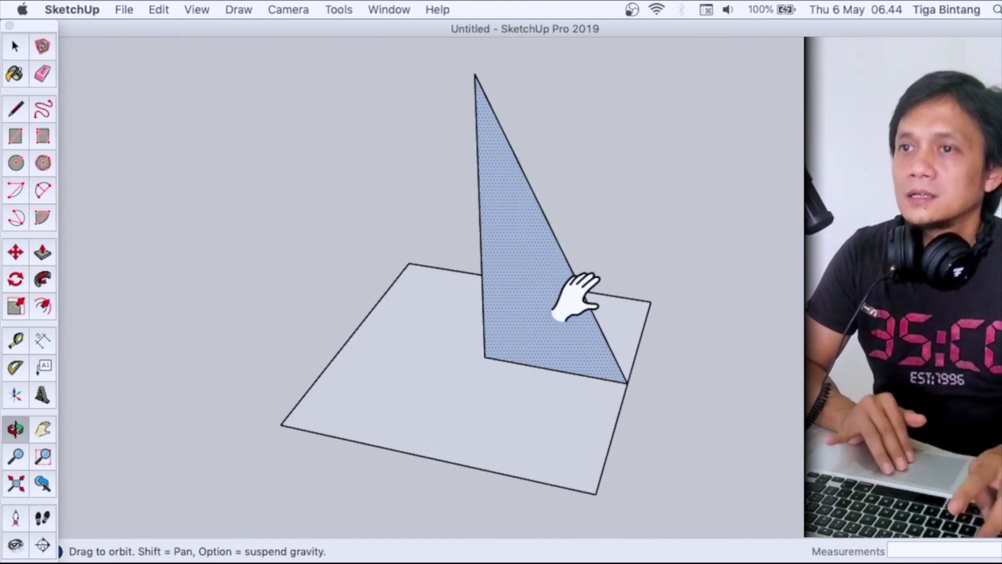
# - Sweep the triangle around the 50 × 50 square with Follow Me to form a pyramid
pyautogui.press('space')
pyautogui.click(515, 409)
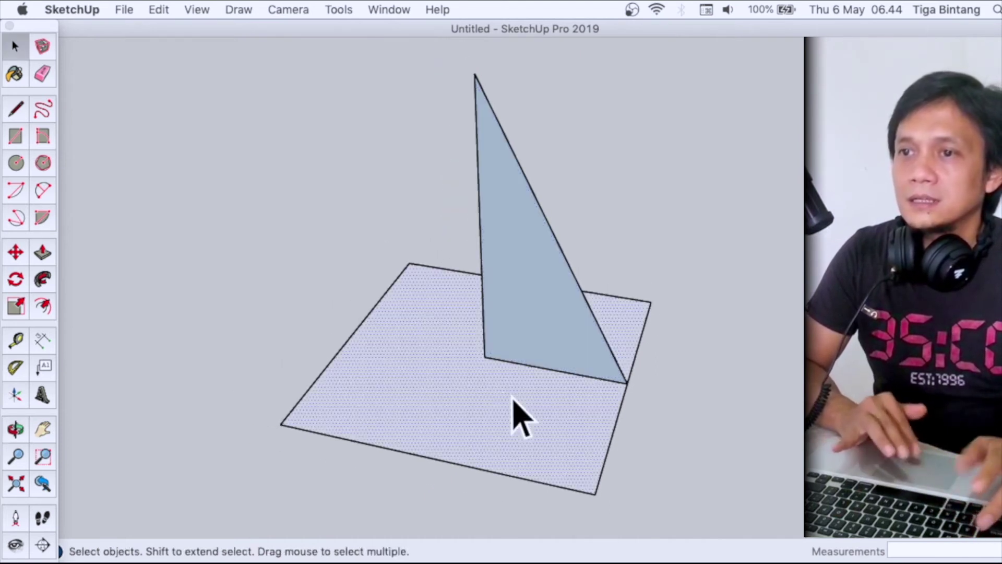
pyautogui.click(52, 286)
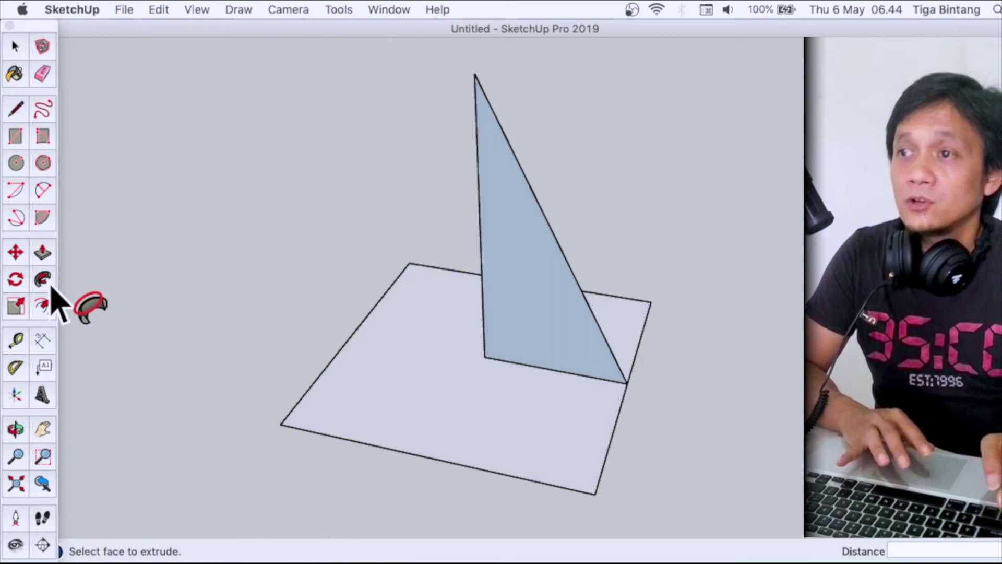
pyautogui.click(533, 266)
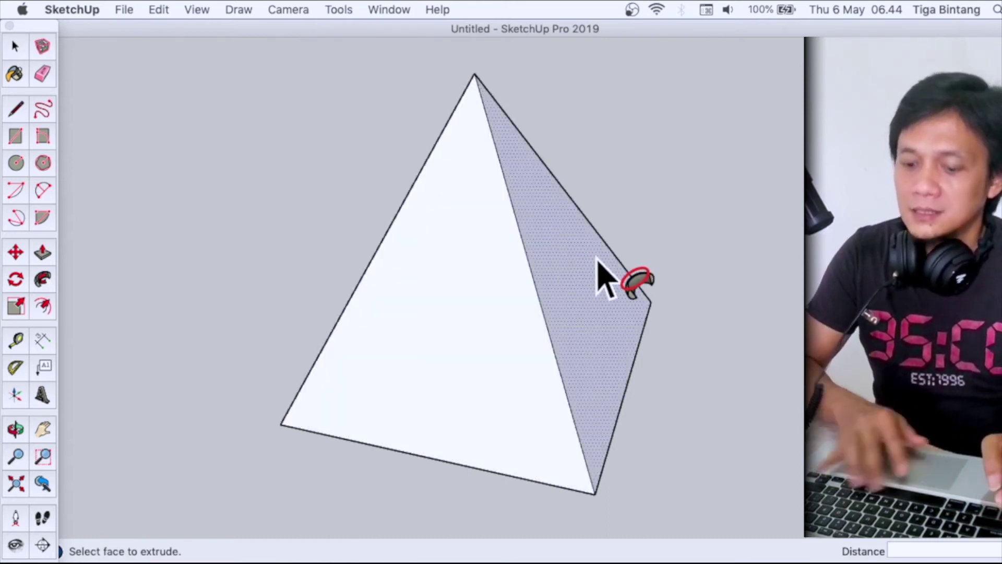
pyautogui.press('o')
pyautogui.moveTo(586, 257)
pyautogui.mouseDown()
pyautogui.moveTo(455, 261)
pyautogui.moveTo(533, 295)
pyautogui.mouseUp()
# - Draw a 50 by 50 square beside the pyramid with a 25 cm vertical line on it
pyautogui.press('r')
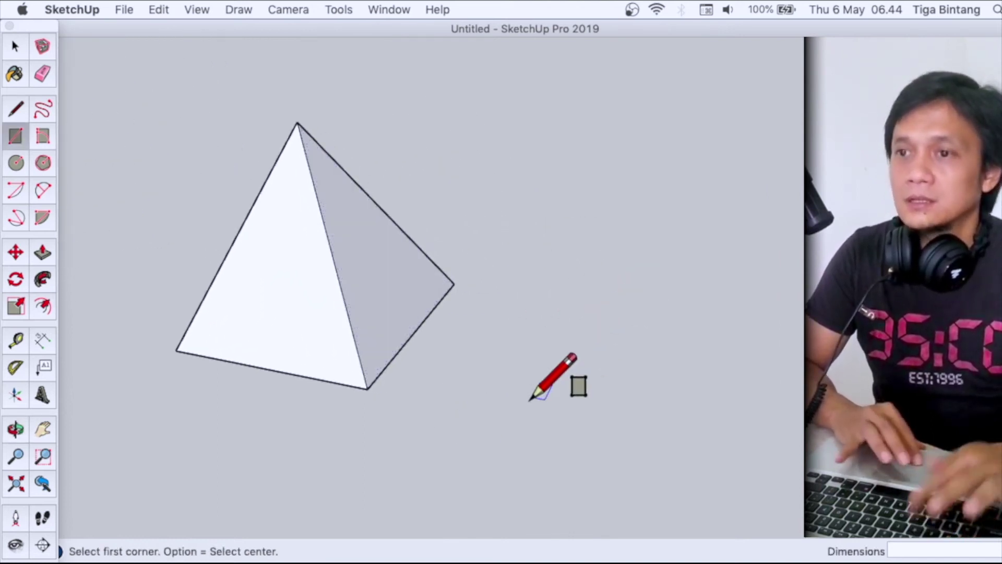
pyautogui.click(502, 436)
pyautogui.write('5')
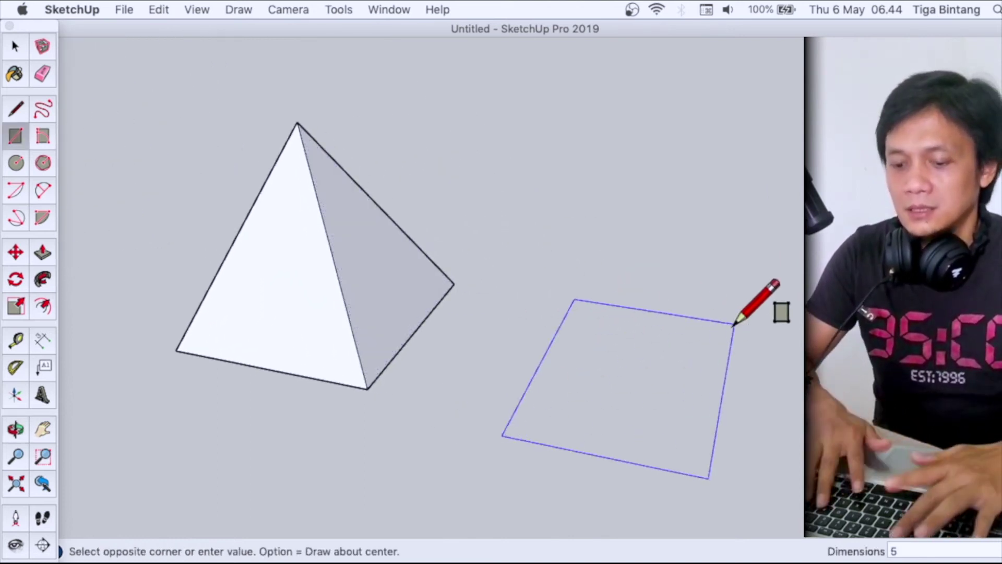
pyautogui.write('0;50')
pyautogui.press('Return')
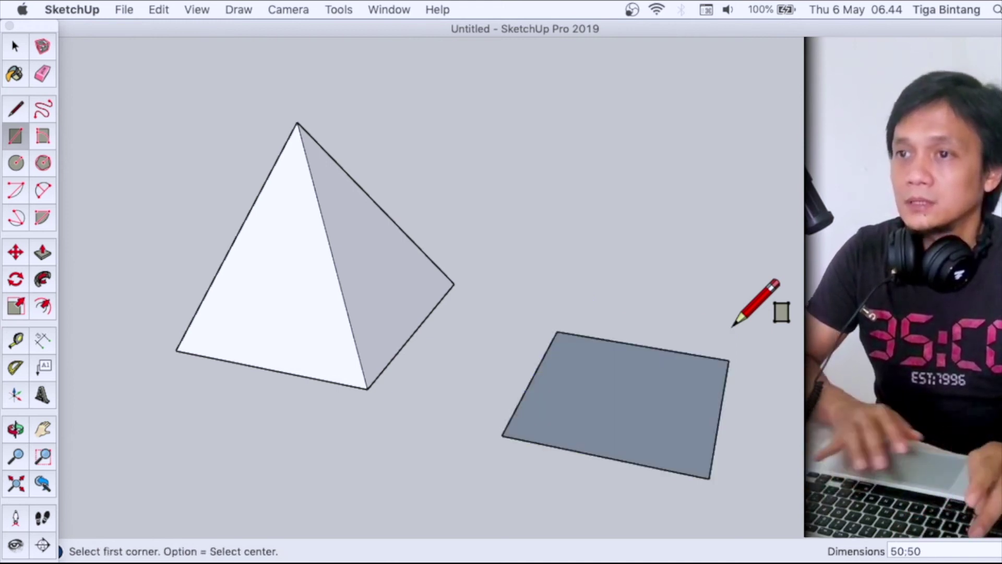
pyautogui.press('l')
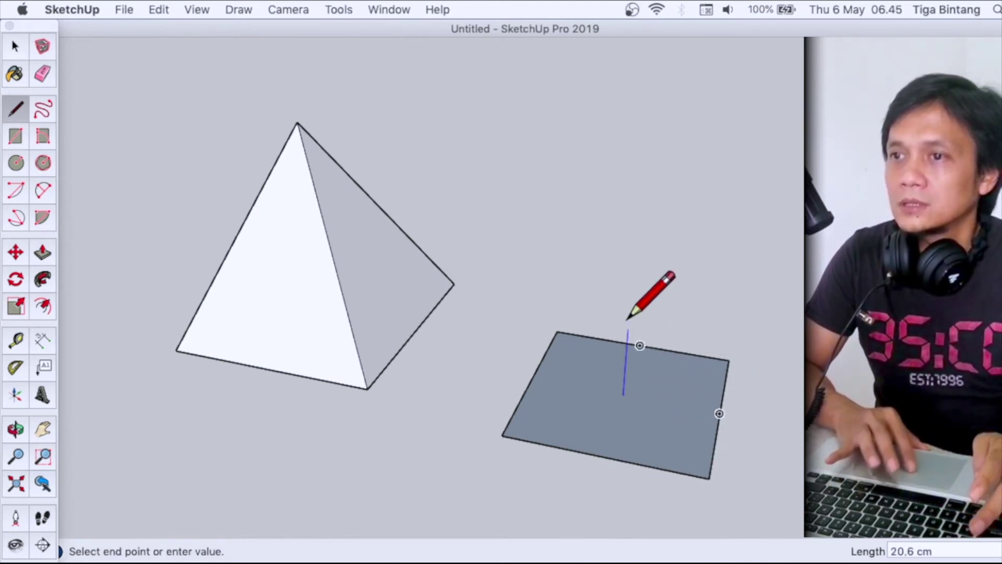
pyautogui.write('2')
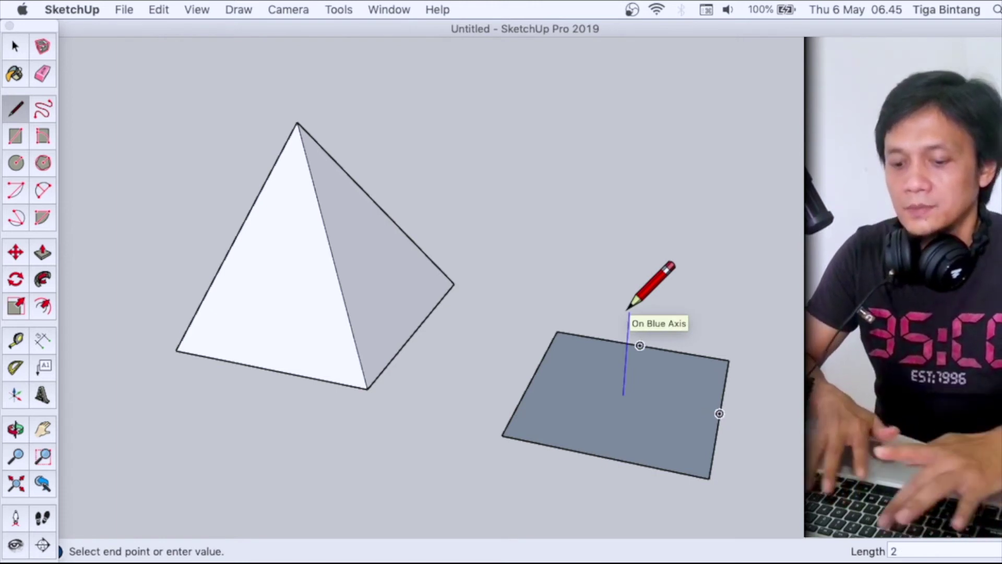
pyautogui.write('5')
pyautogui.press('Return')
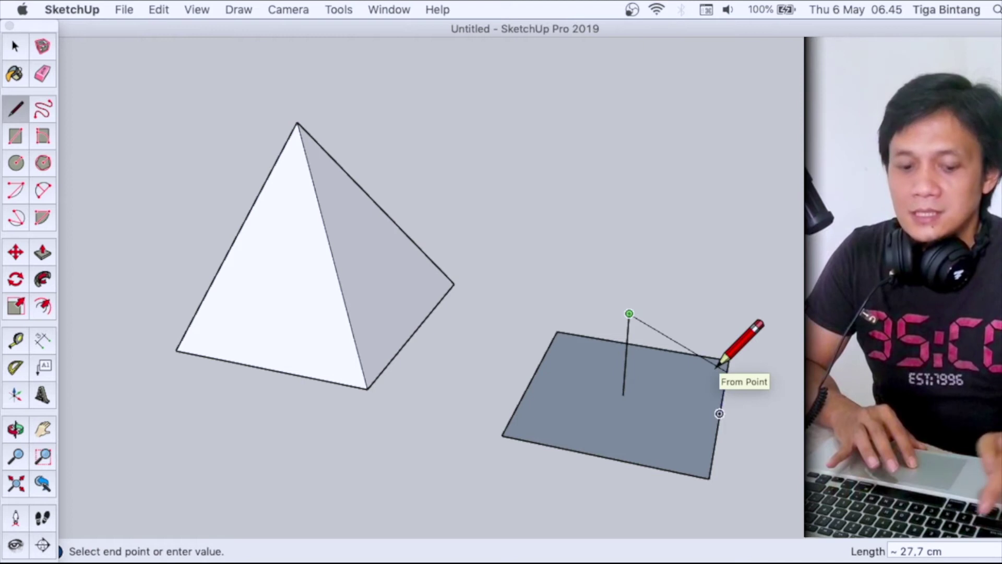
# - Close a quarter-circle profile with an arc and base line, then select the square face
pyautogui.press('a')
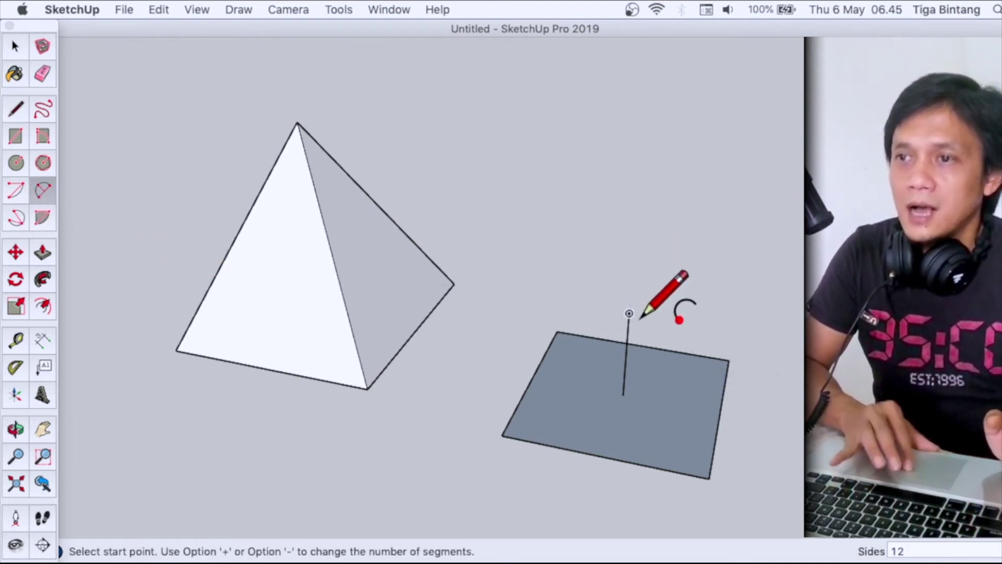
pyautogui.click(629, 313)
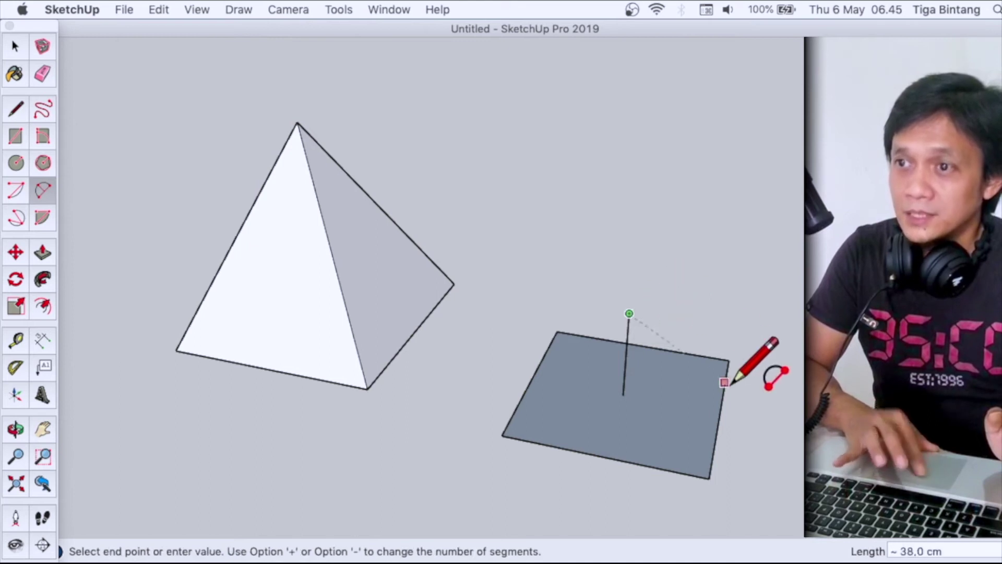
pyautogui.click(721, 412)
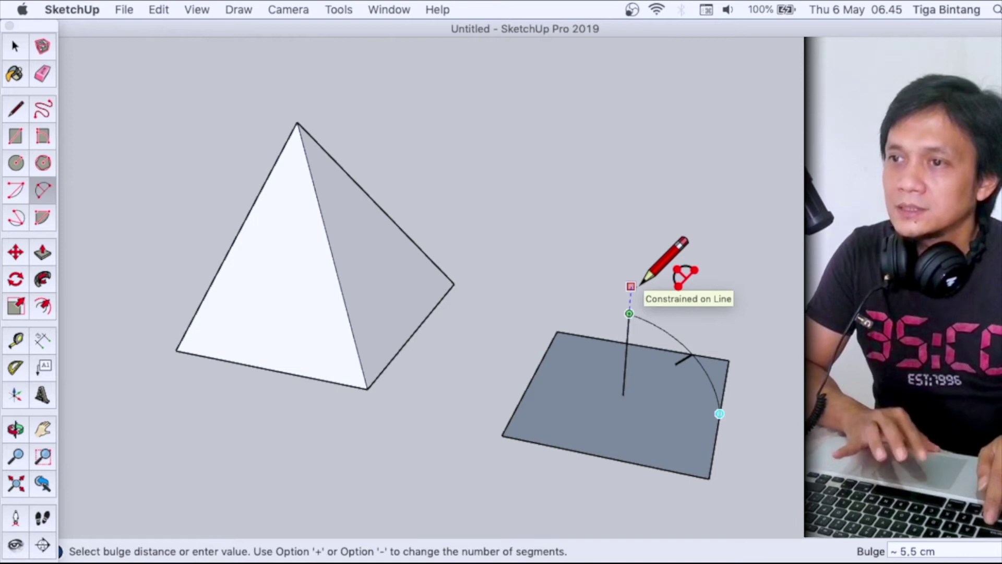
pyautogui.click(642, 284)
pyautogui.press('l')
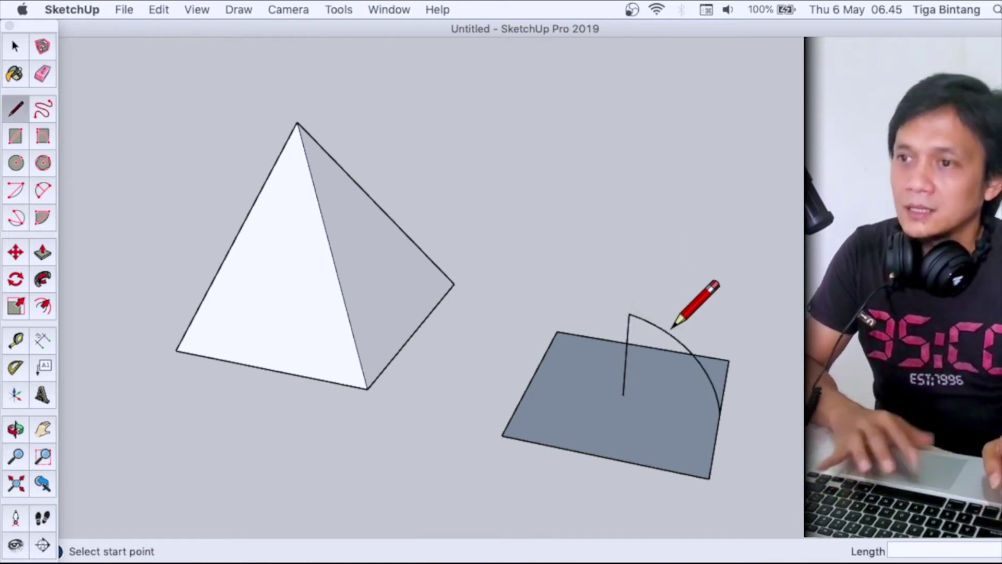
pyautogui.click(719, 413)
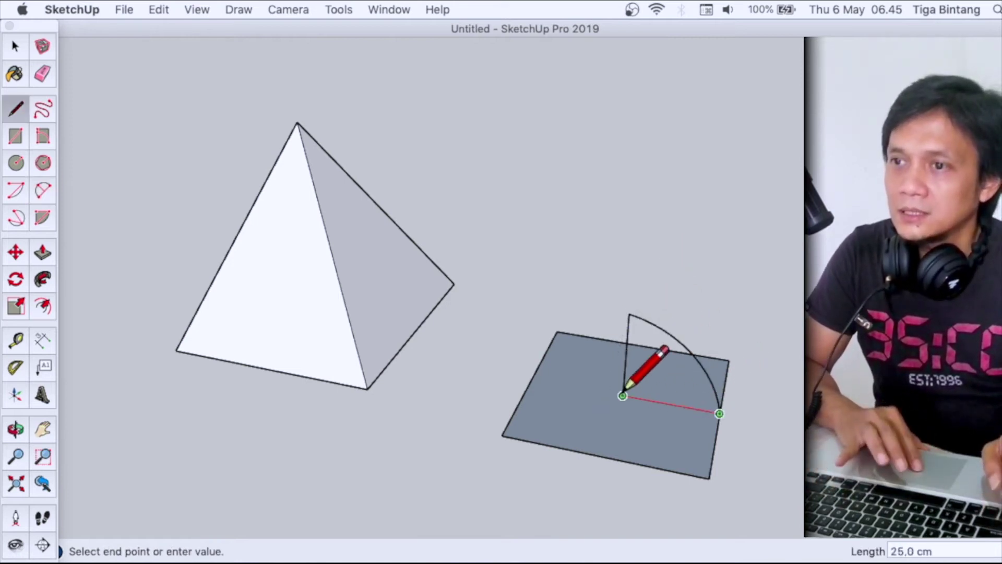
pyautogui.click(623, 395)
pyautogui.press('space')
pyautogui.click(661, 437)
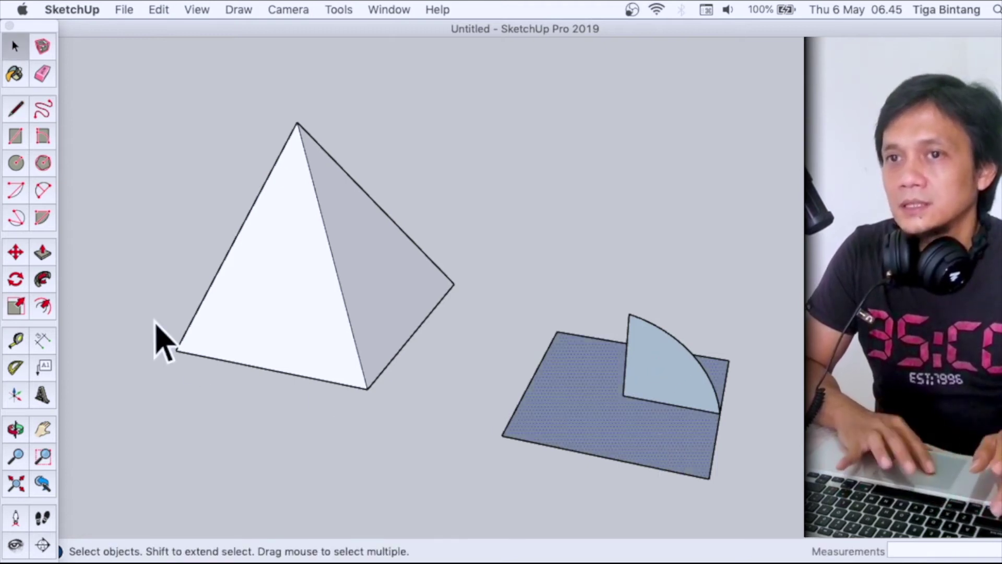
# - Sweep the quarter-circle profile around the square into a dome with Follow Me
pyautogui.click(47, 280)
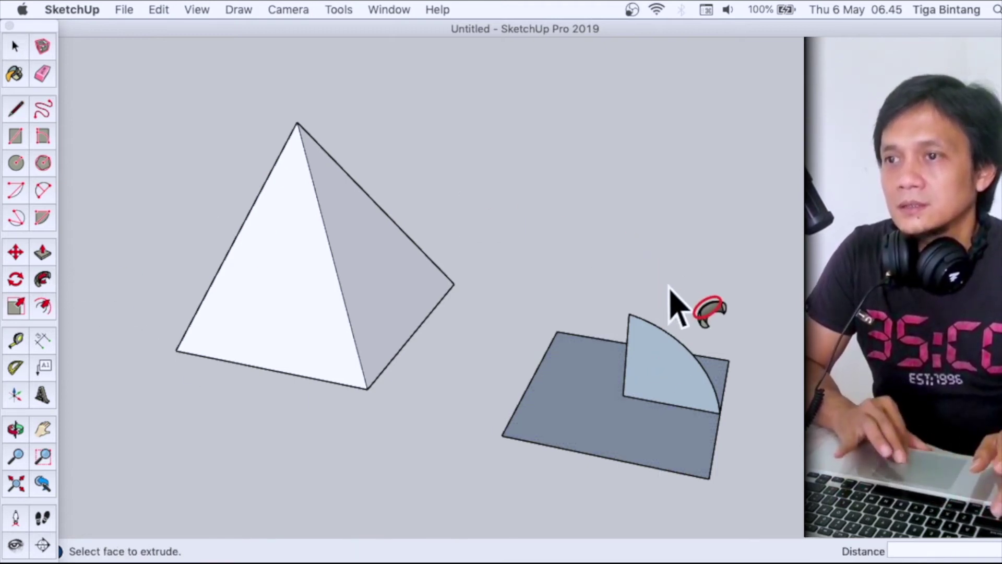
pyautogui.click(673, 360)
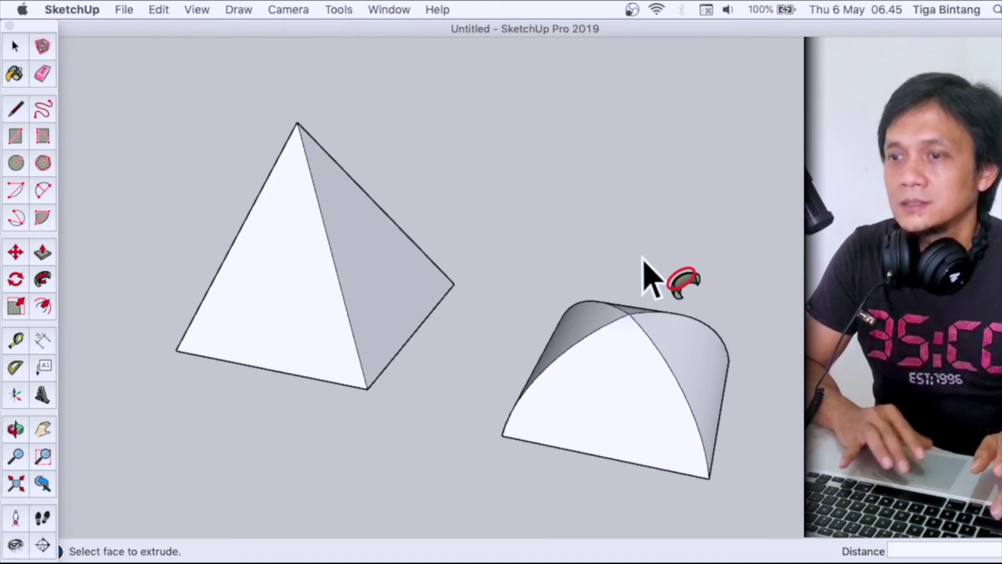
pyautogui.press('o')
pyautogui.moveTo(638, 258)
pyautogui.keyDown('shift'); pyautogui.mouseDown()
pyautogui.moveTo(451, 237)
pyautogui.moveTo(475, 141)
pyautogui.mouseUp(); pyautogui.keyUp('shift')
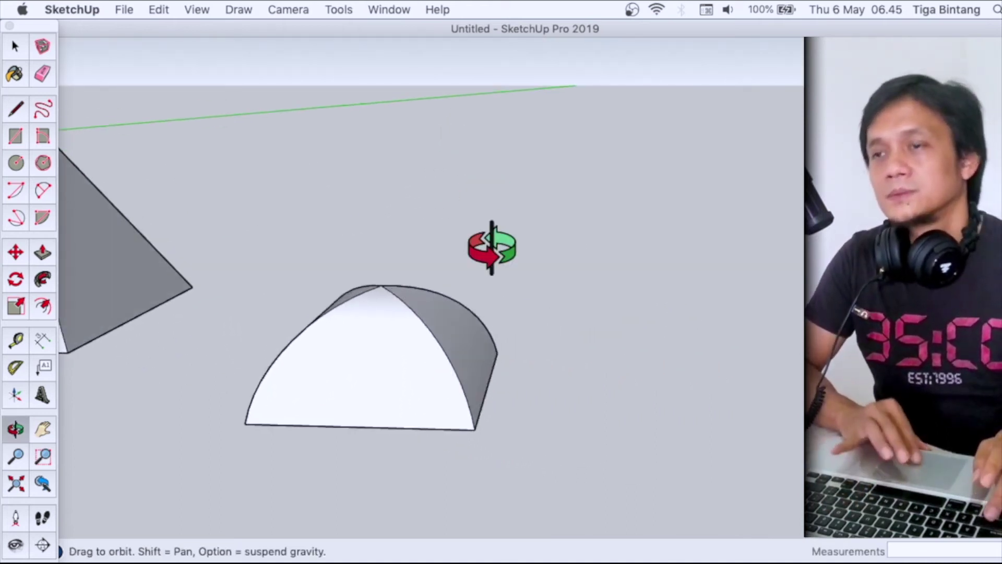
pyautogui.scroll(-5, 490, 246)
pyautogui.moveTo(481, 253)
pyautogui.keyDown('shift'); pyautogui.mouseDown()
pyautogui.moveTo(535, 318)
pyautogui.moveTo(537, 369)
pyautogui.moveTo(477, 347)
pyautogui.mouseUp(); pyautogui.keyUp('shift')
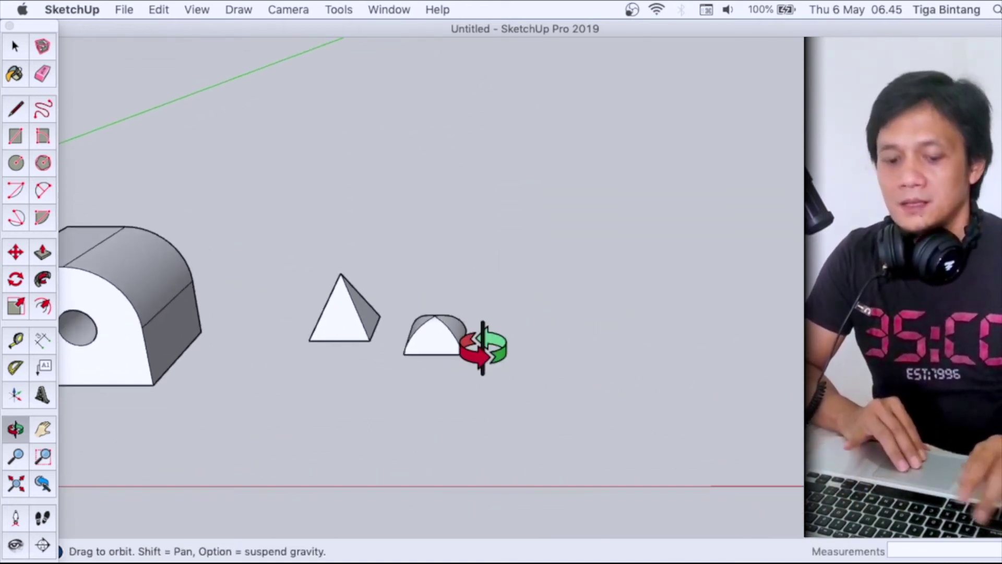
# - Draw a circle beside the dome with an upright triangle standing on it
pyautogui.press('c')
pyautogui.click(532, 374)
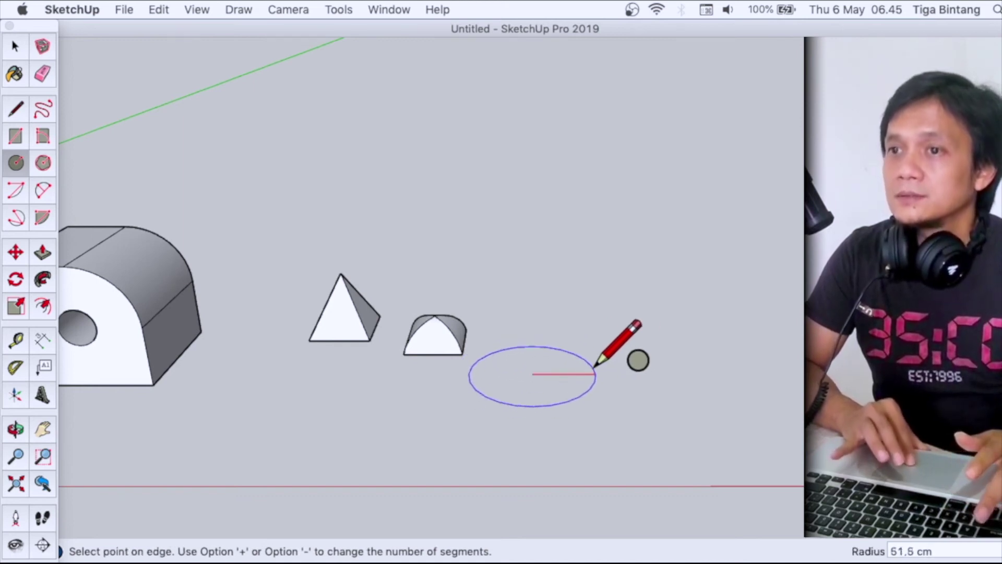
pyautogui.click(587, 365)
pyautogui.scroll(2, 587, 365)
pyautogui.press('l')
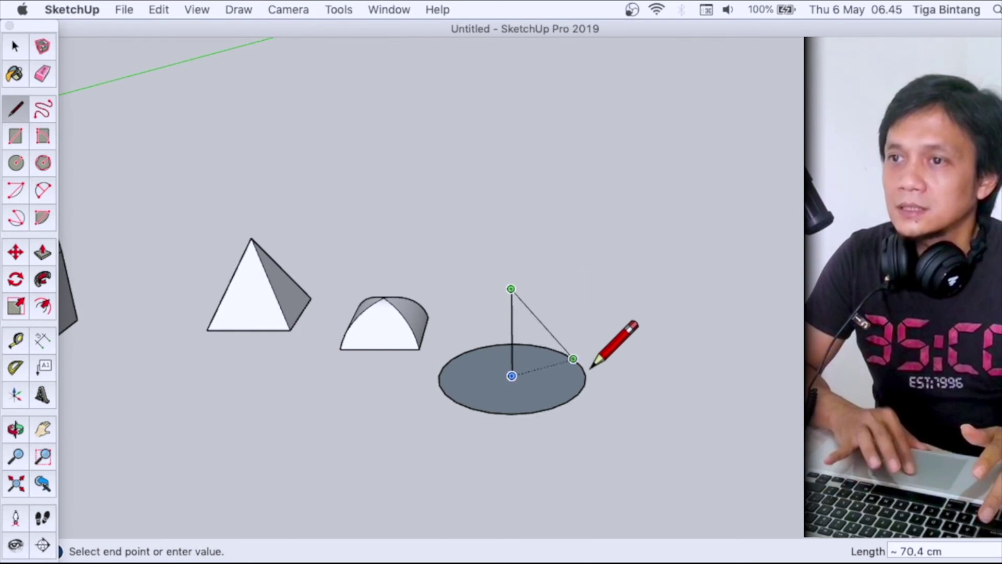
pyautogui.click(511, 375)
# - Sweep the triangle around the circle into a cone with Follow Me
pyautogui.press('space')
pyautogui.click(504, 414)
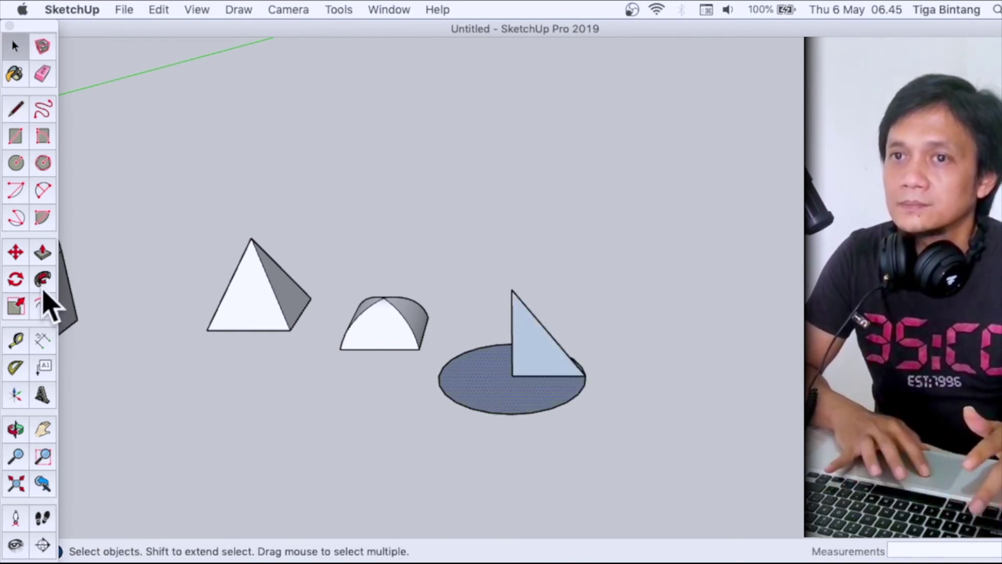
pyautogui.click(44, 295)
pyautogui.click(526, 347)
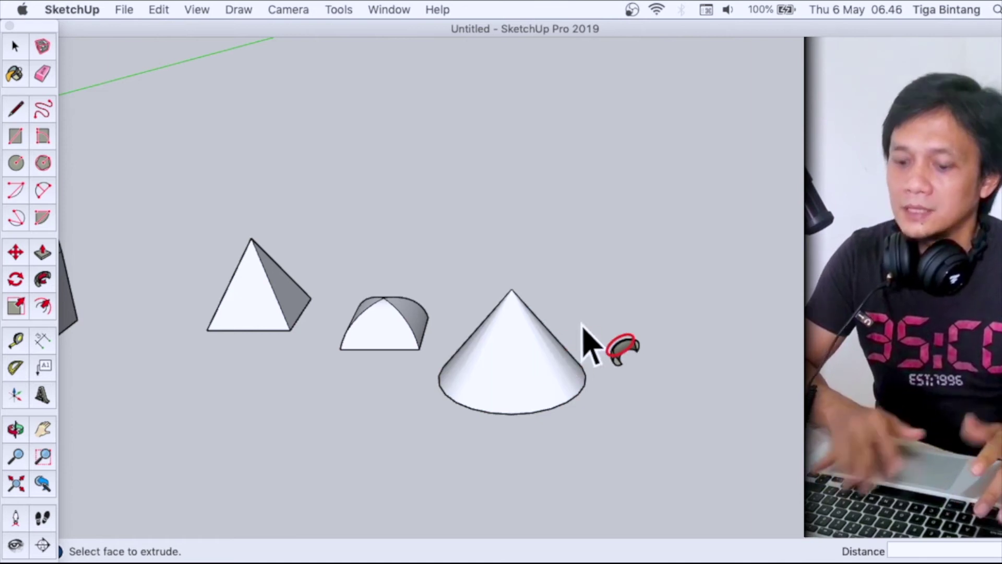
pyautogui.press('o')
pyautogui.moveTo(577, 320)
pyautogui.mouseDown()
pyautogui.moveTo(324, 308)
pyautogui.moveTo(376, 358)
pyautogui.moveTo(428, 368)
pyautogui.moveTo(419, 313)
pyautogui.mouseUp()
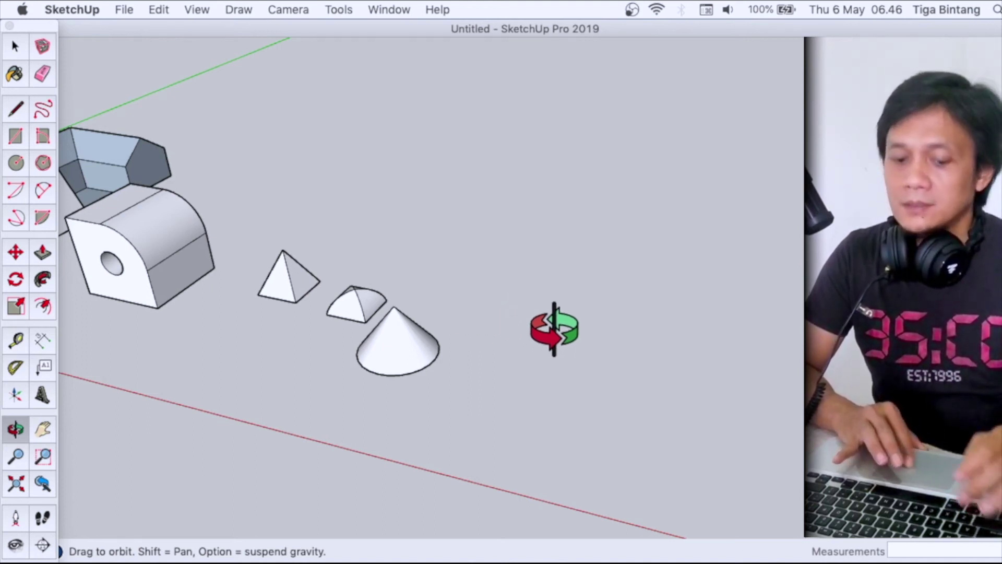
# - Draw a flat hexagon on the ground beside the cone
pyautogui.press('c')
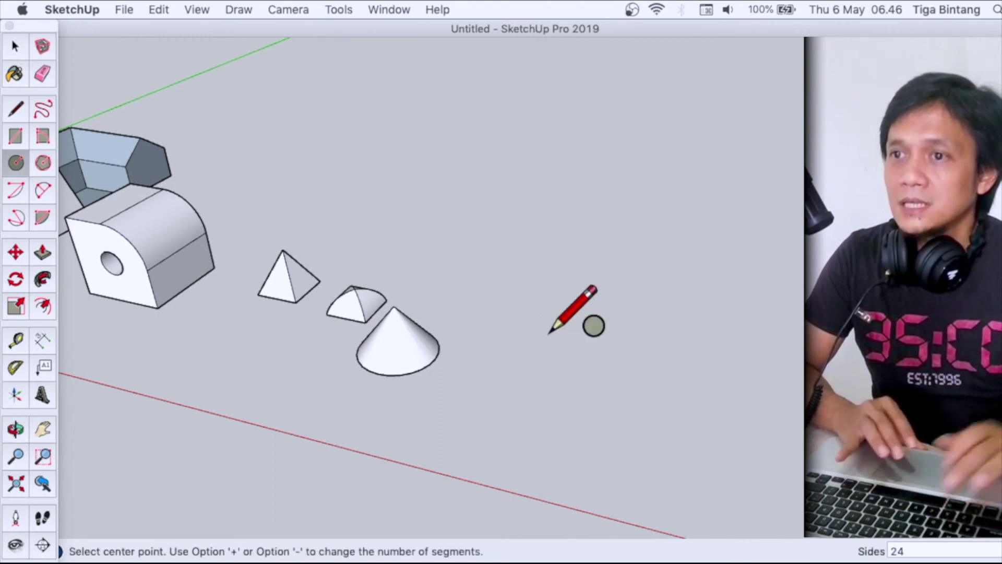
pyautogui.click(45, 168)
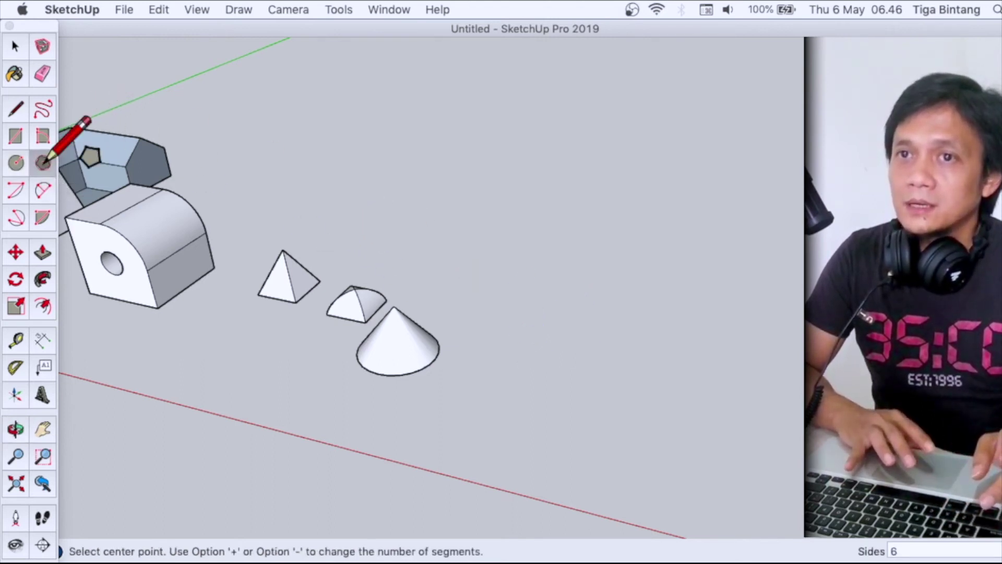
pyautogui.click(540, 387)
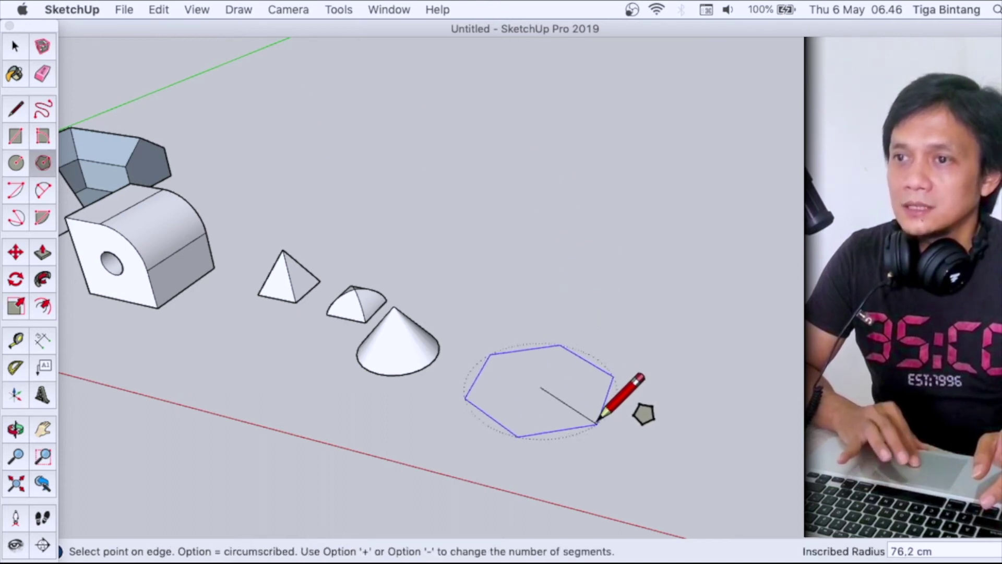
pyautogui.click(599, 401)
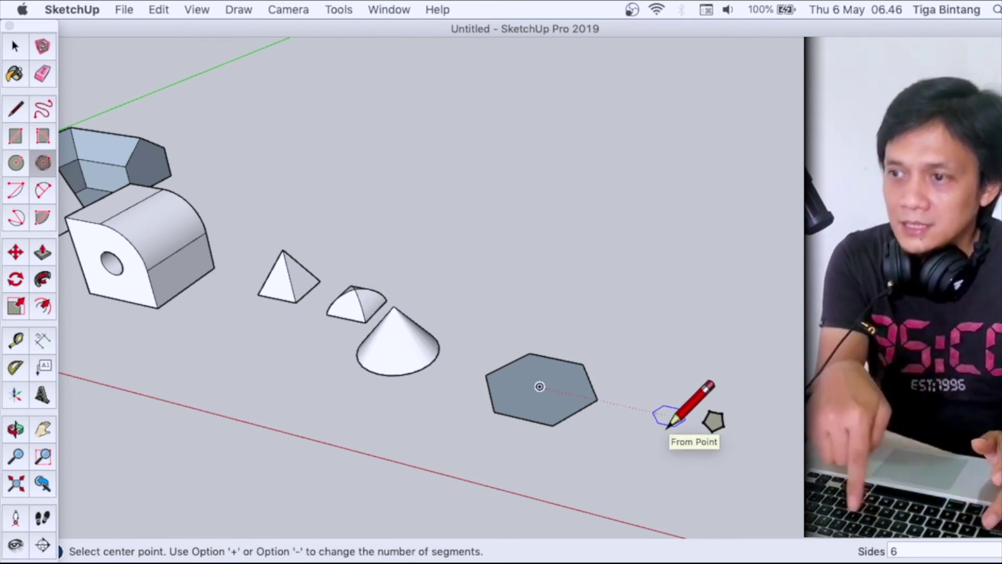
# - Try a 2-sided polygon, triggering the 3–999 segment range warning
pyautogui.scroll(5, 668, 423)
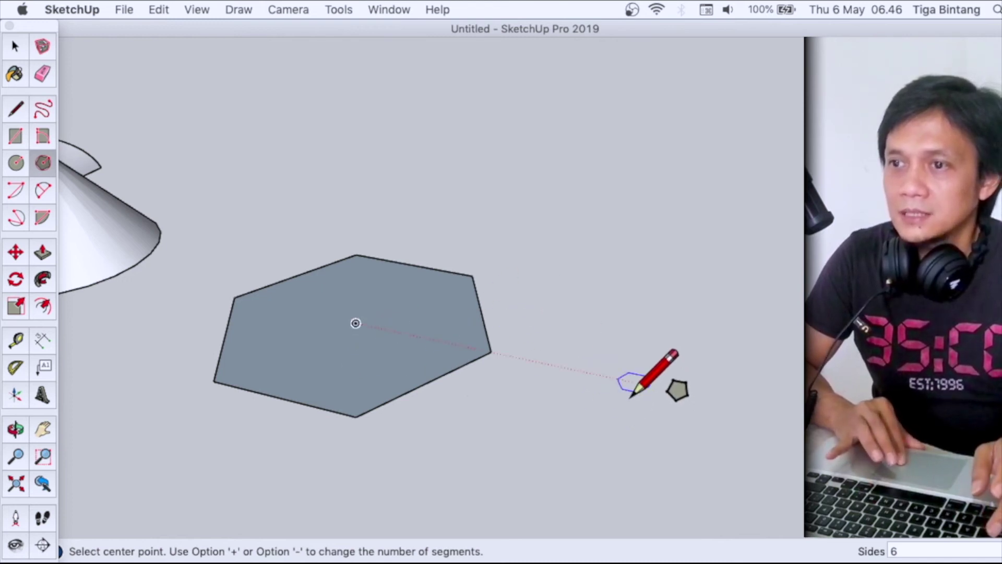
pyautogui.write('5')
pyautogui.write('4')
pyautogui.press('BackSpace')
pyautogui.press('BackSpace')
pyautogui.write('4')
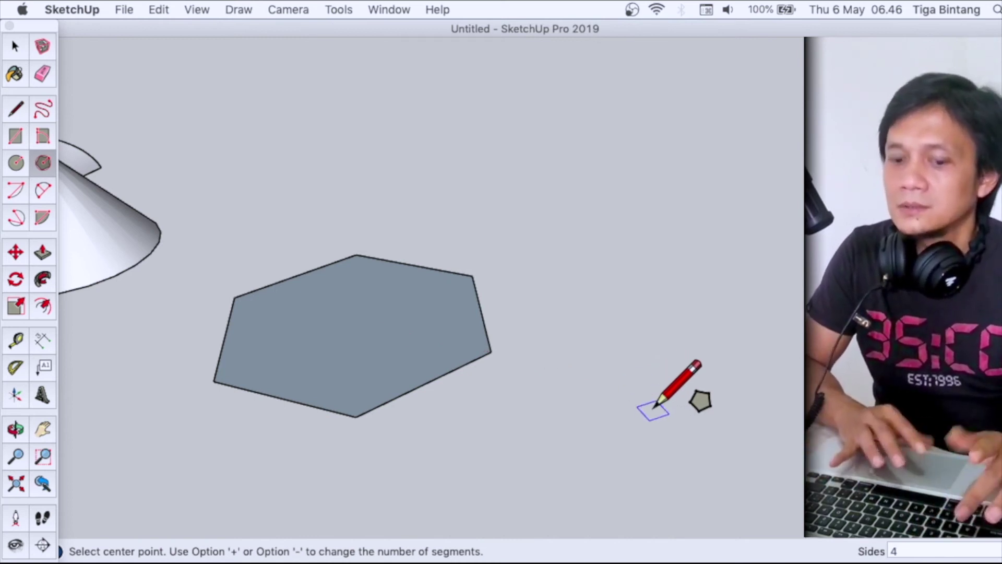
pyautogui.write('2')
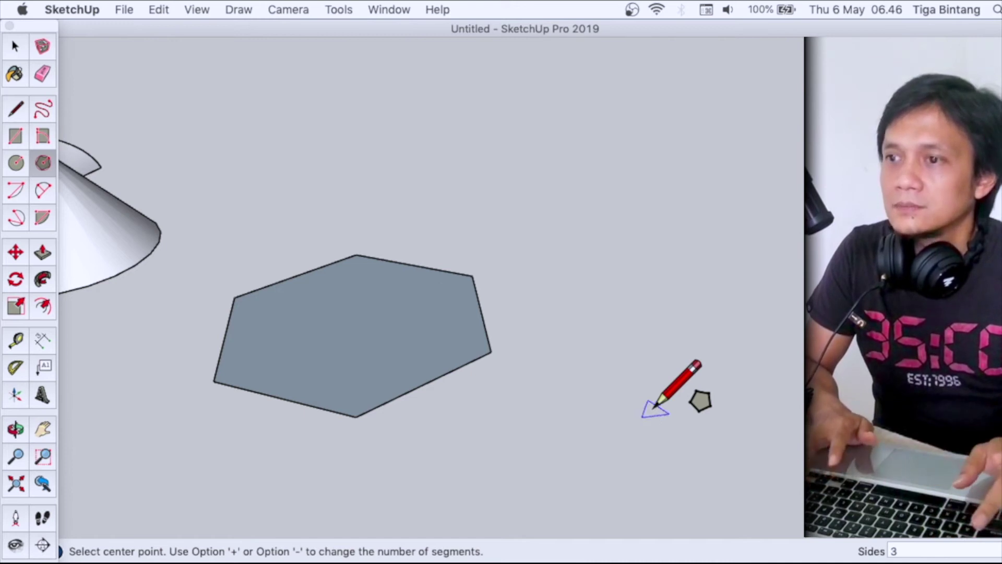
pyautogui.write('2')
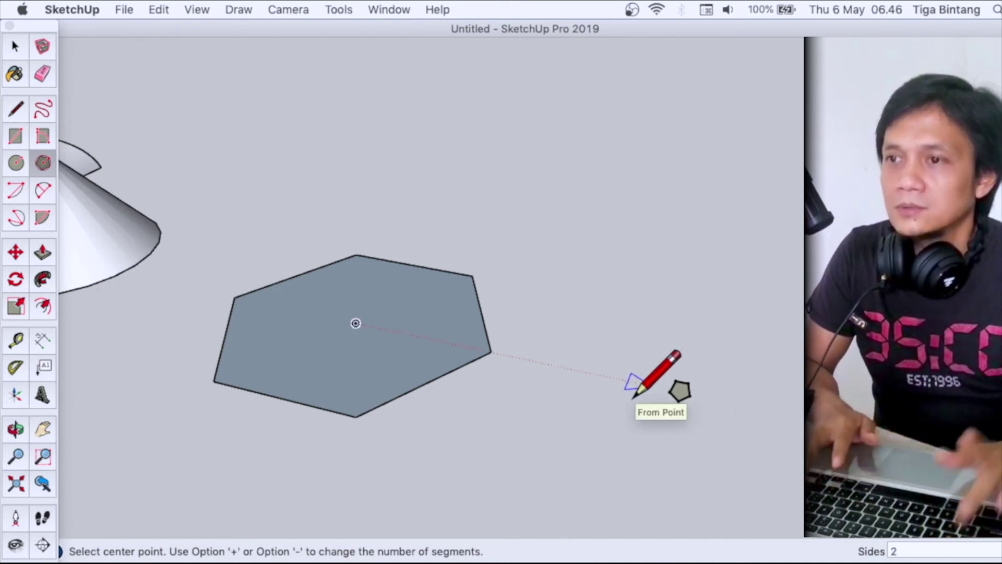
pyautogui.press('Return')
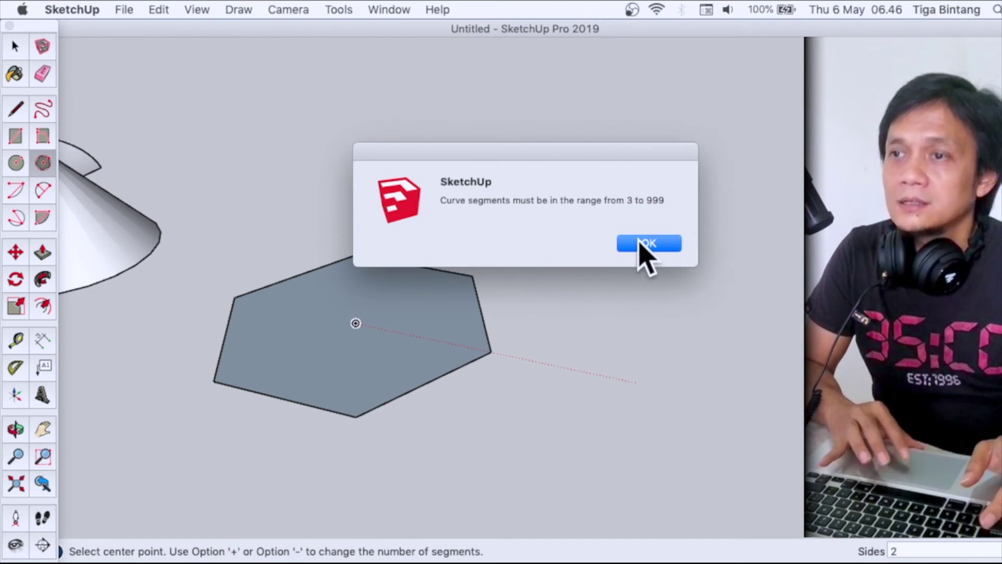
# - Dismiss the segment warnings and draw a large radius-100 hexagon overlapping the first
pyautogui.click(640, 240)
pyautogui.write('999')
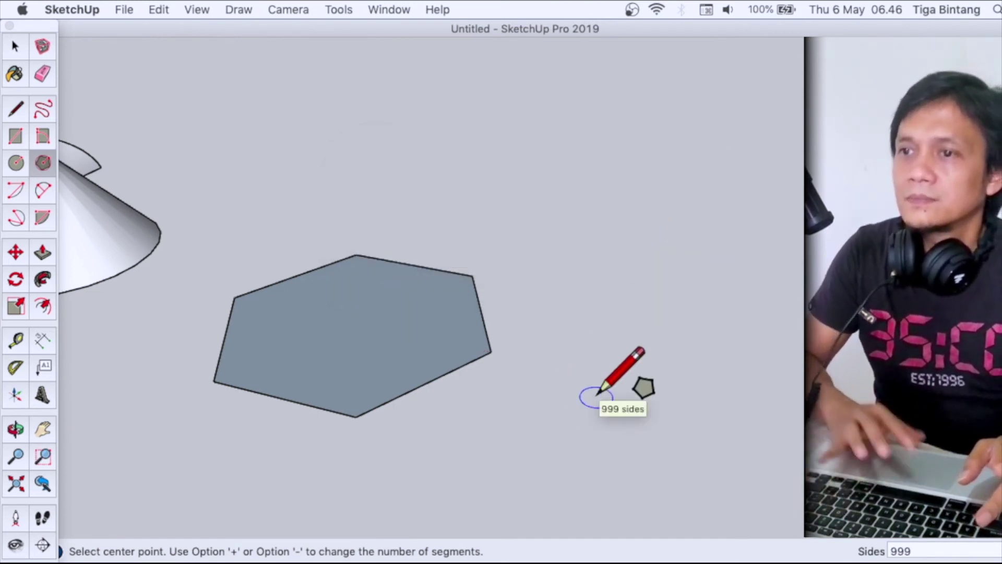
pyautogui.click(594, 408)
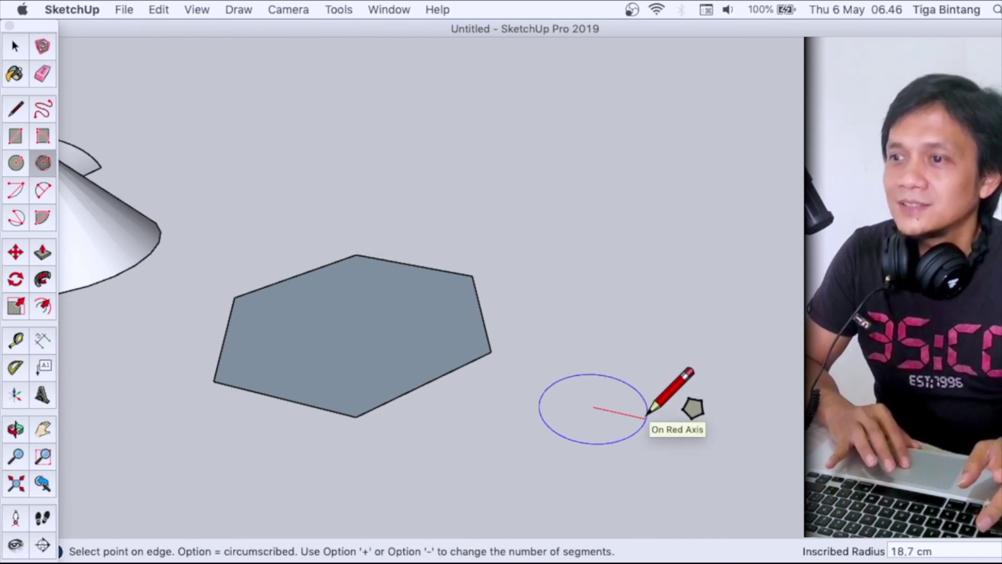
pyautogui.write('100s')
pyautogui.press('Return')
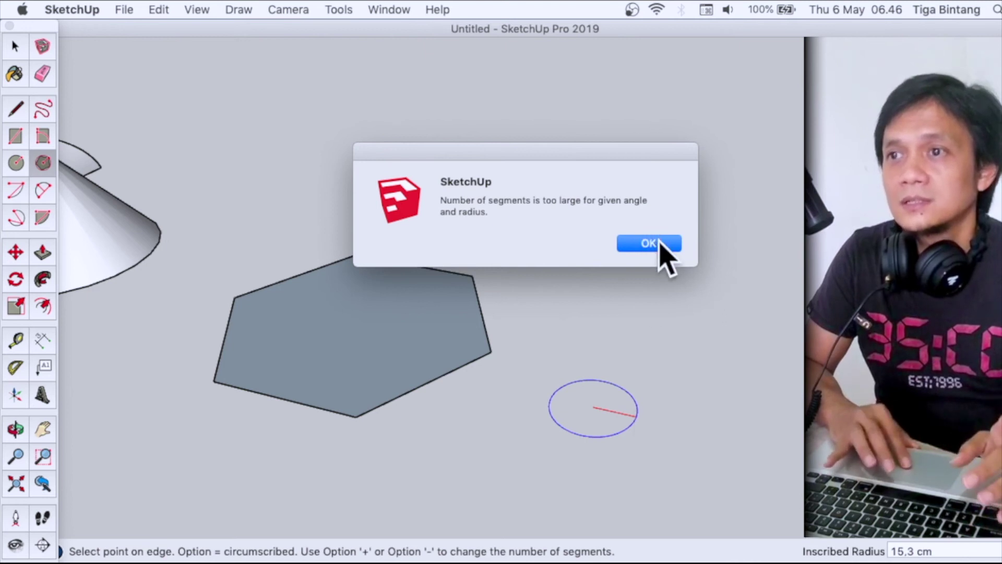
pyautogui.click(659, 243)
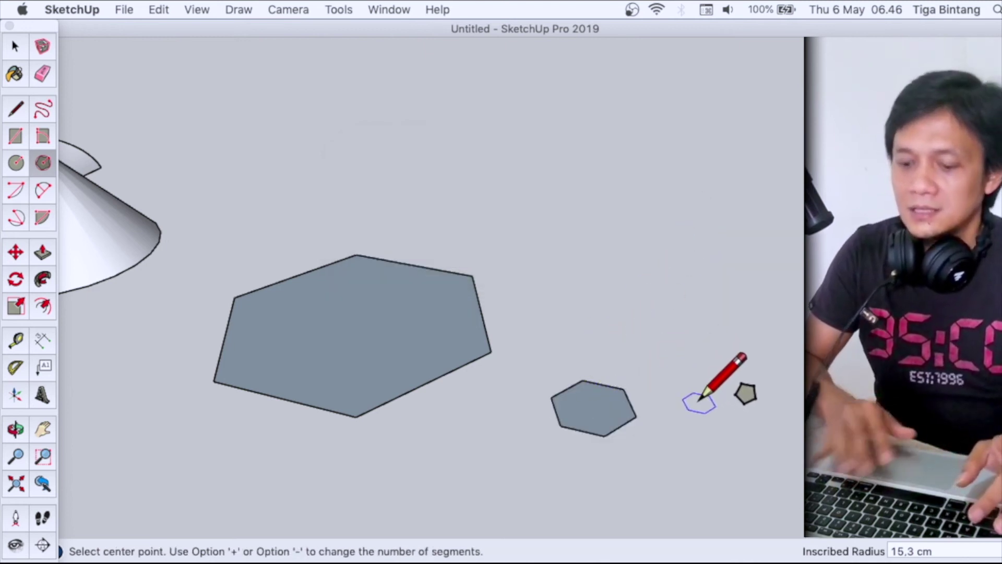
pyautogui.write('9')
pyautogui.press('BackSpace')
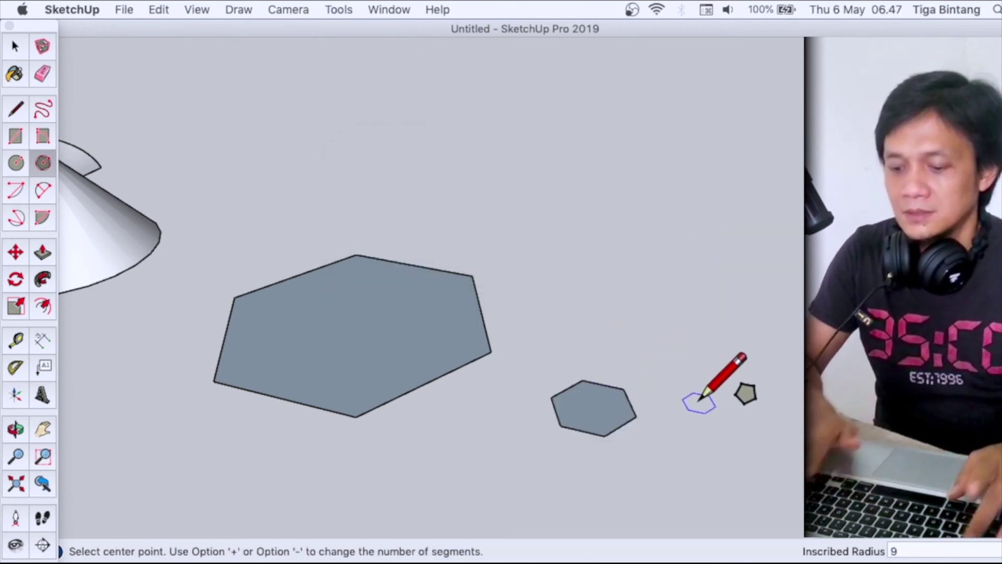
pyautogui.press('BackSpace')
pyautogui.write('100')
pyautogui.click(700, 402)
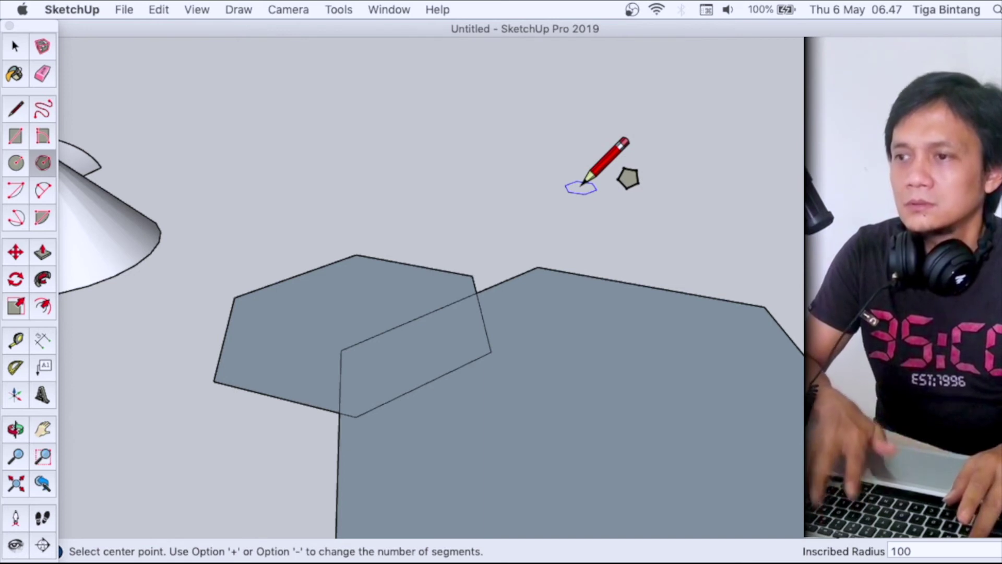
# - Draw another hexagon above it and a 100-sided round polygon beside it
pyautogui.click(538, 208)
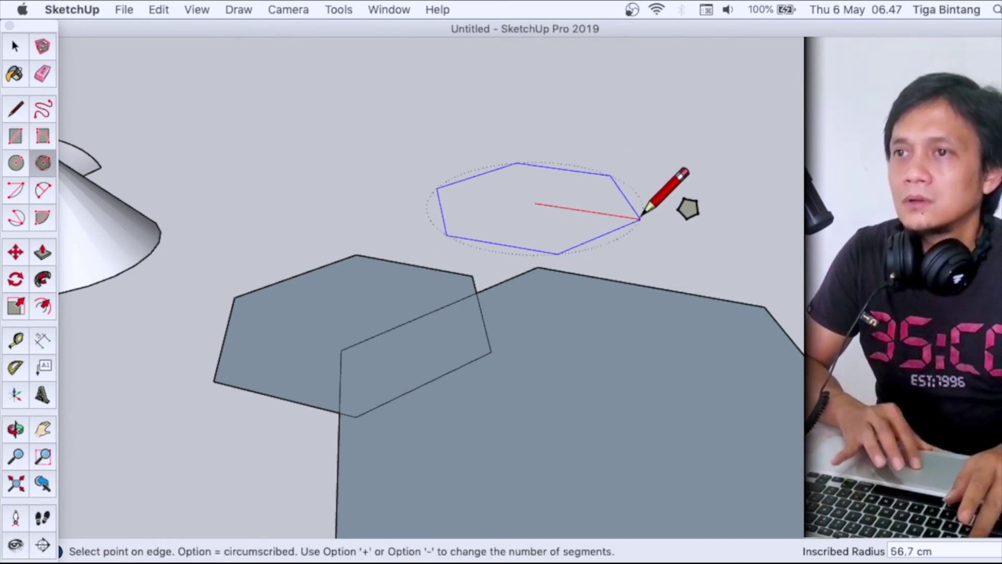
pyautogui.click(641, 214)
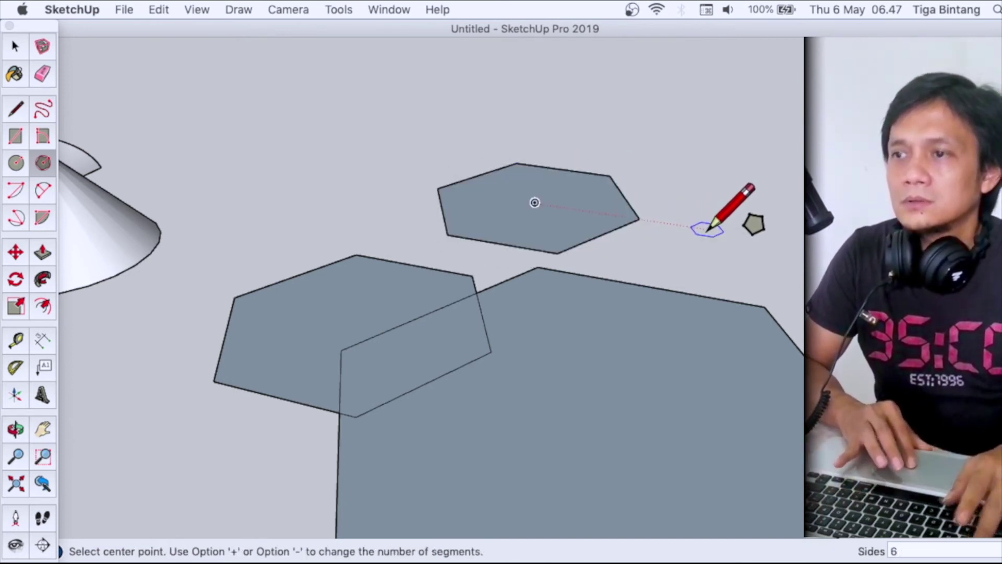
pyautogui.write('100')
pyautogui.press('Return')
pyautogui.click(689, 228)
pyautogui.click(756, 235)
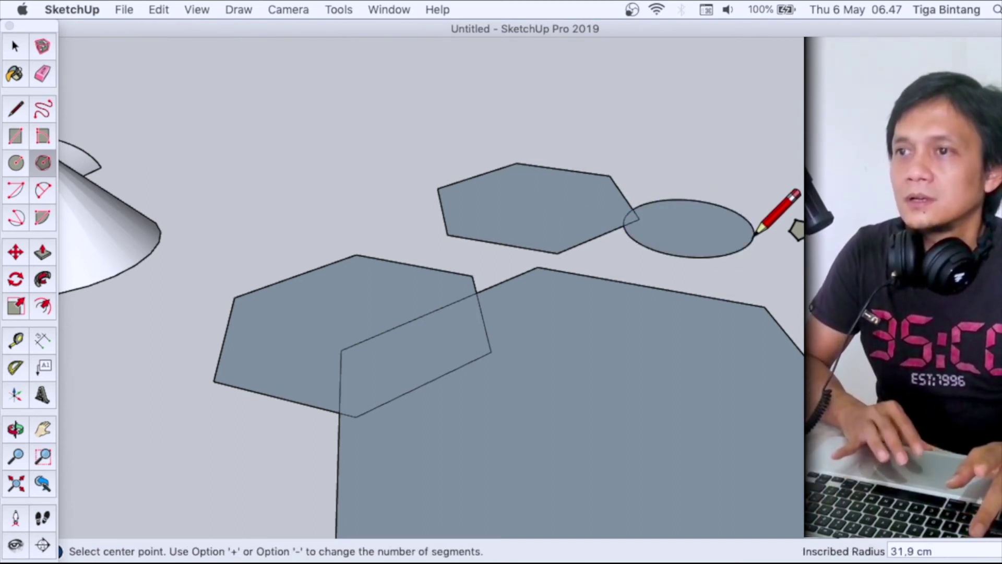
pyautogui.moveTo(689, 229)
pyautogui.keyDown('shift'); pyautogui.mouseDown(button='middle')
pyautogui.moveTo(595, 175)
pyautogui.moveTo(597, 312)
pyautogui.mouseUp(button='middle'); pyautogui.keyUp('shift')
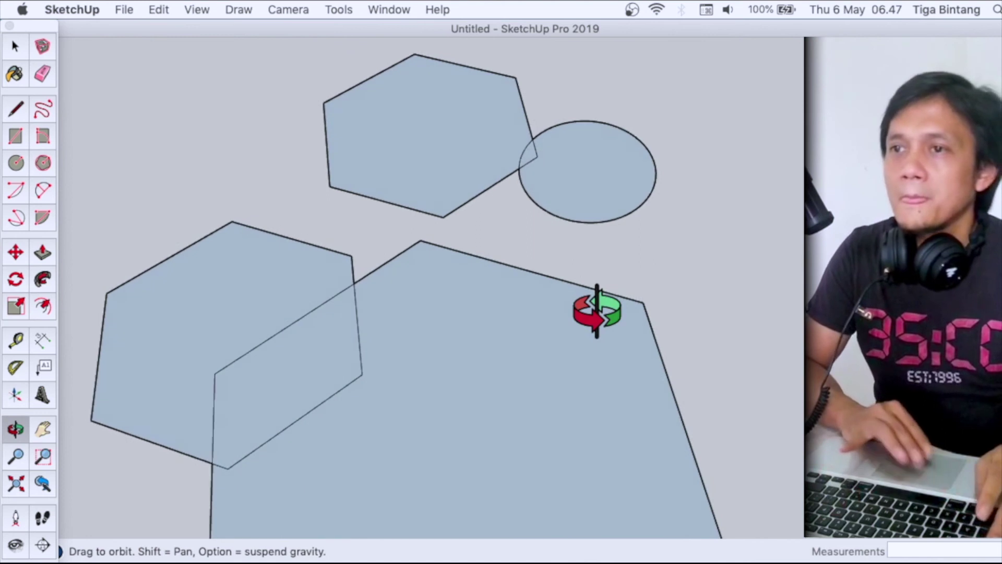
# - Zoom to extents and delete the practice hexagons and circle
pyautogui.hotkey('shift', 'z')
pyautogui.press('space')
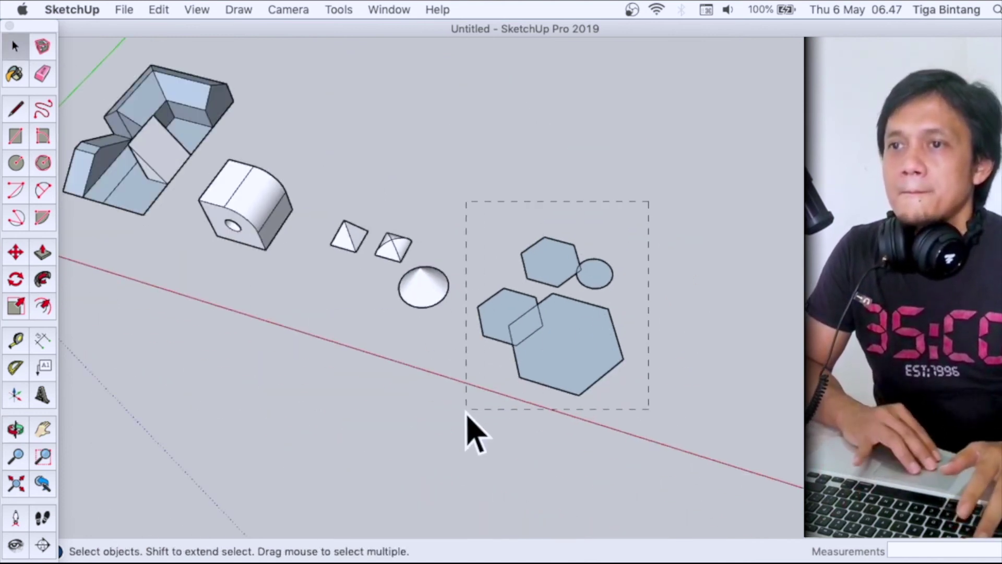
pyautogui.press('Delete')
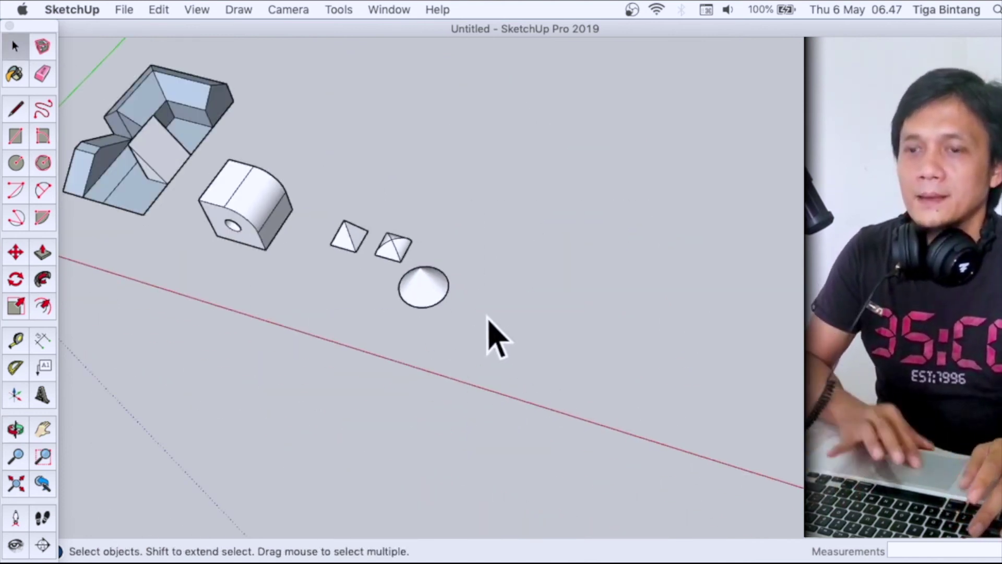
pyautogui.scroll(2, 529, 301)
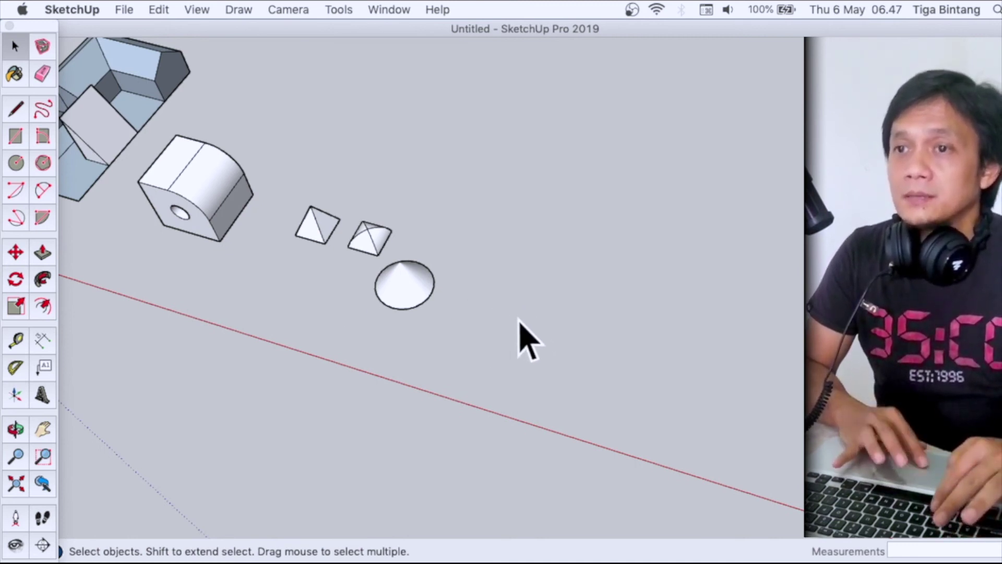
# - Draw a small radius-6 polygon to the right of the cone
pyautogui.click(36, 162)
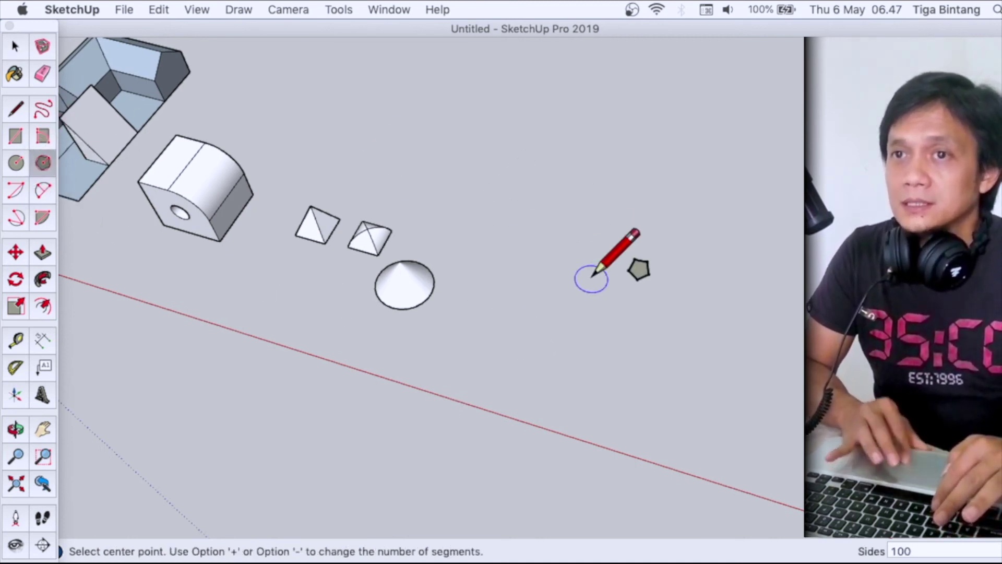
pyautogui.click(567, 317)
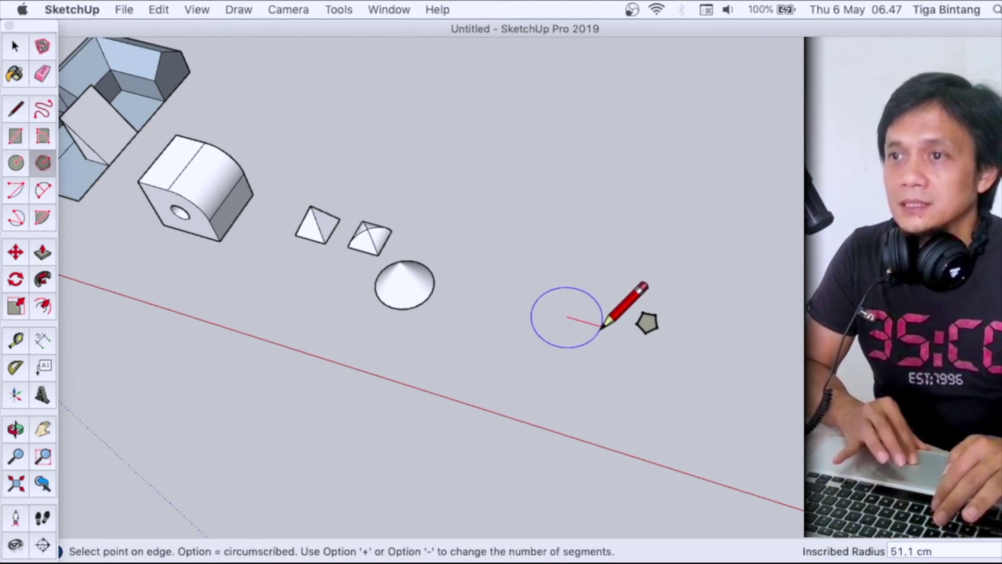
pyautogui.write('6')
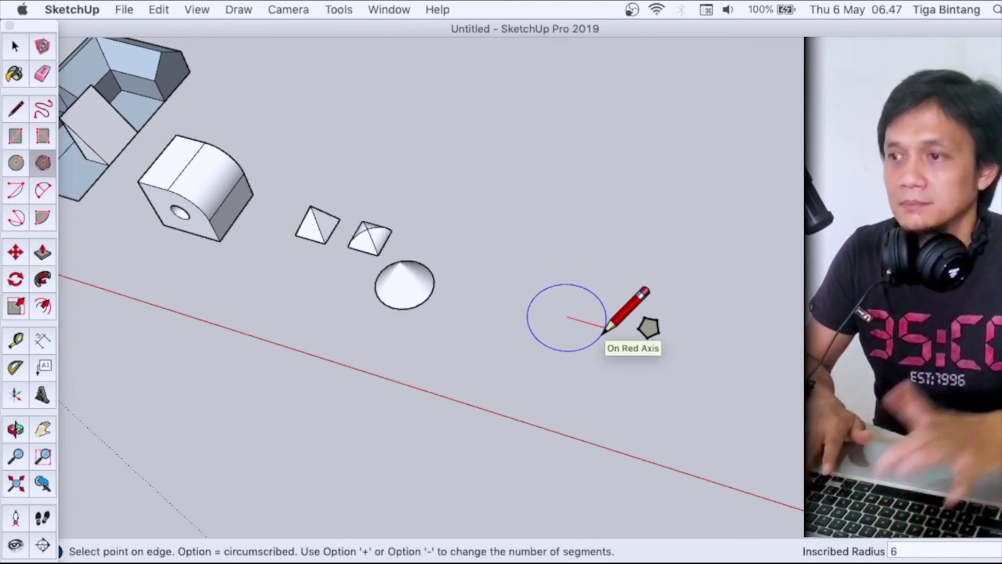
pyautogui.press('Return')
pyautogui.scroll(5, 567, 319)
pyautogui.scroll(3, 563, 345)
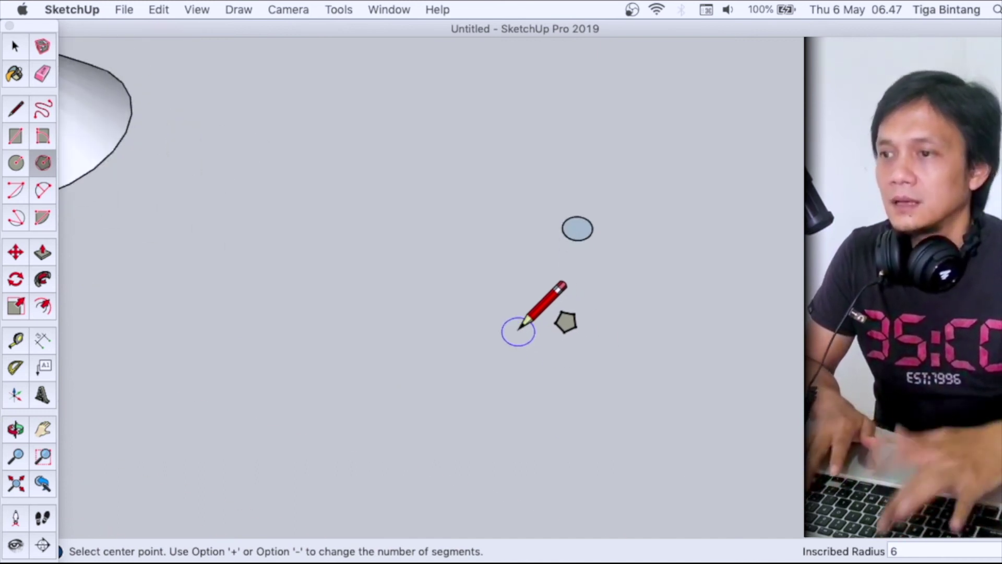
pyautogui.press('Return')
pyautogui.click(478, 330)
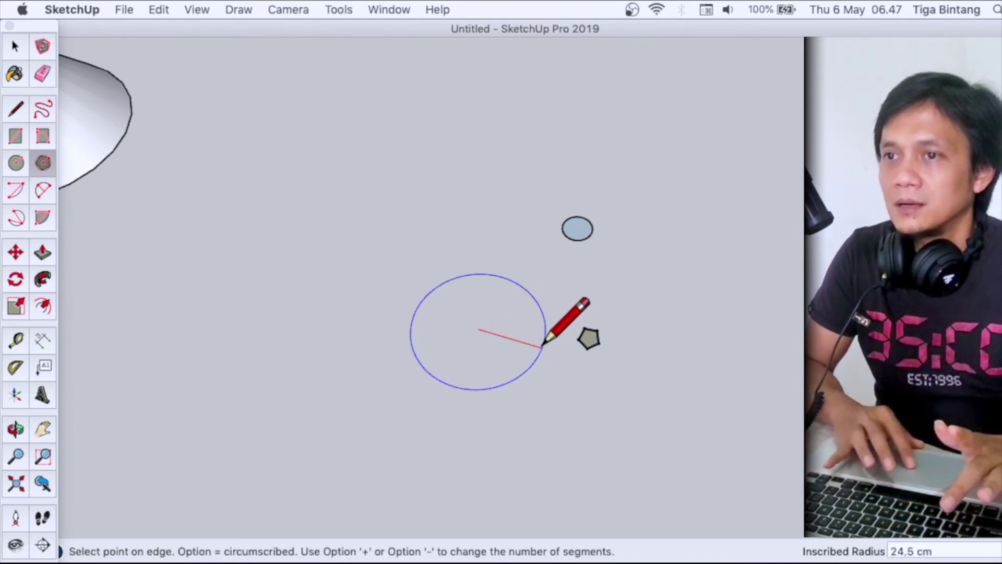
pyautogui.press('Escape')
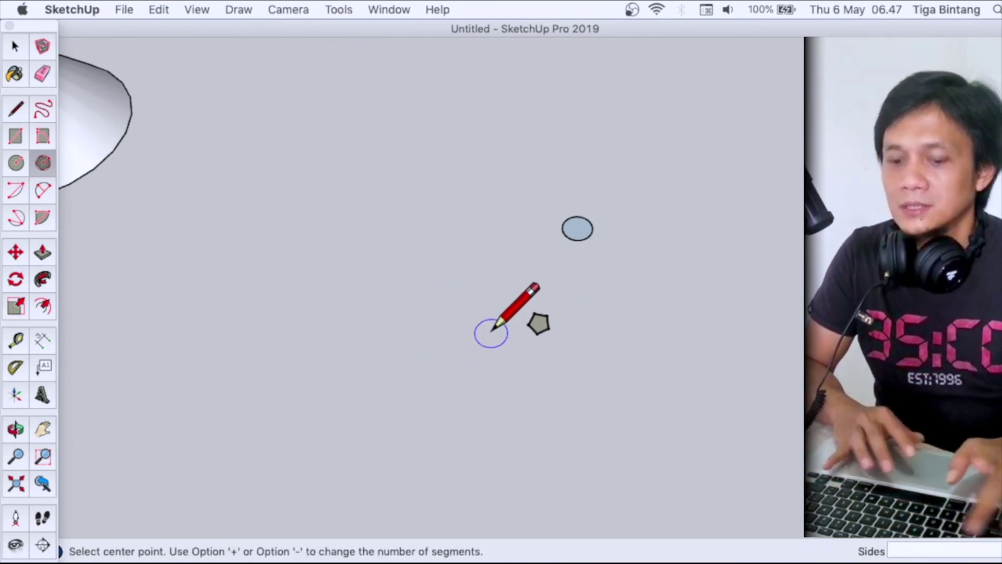
# - Draw a new six-sided hexagon on the ground
pyautogui.write('6')
pyautogui.press('Return')
pyautogui.click(460, 335)
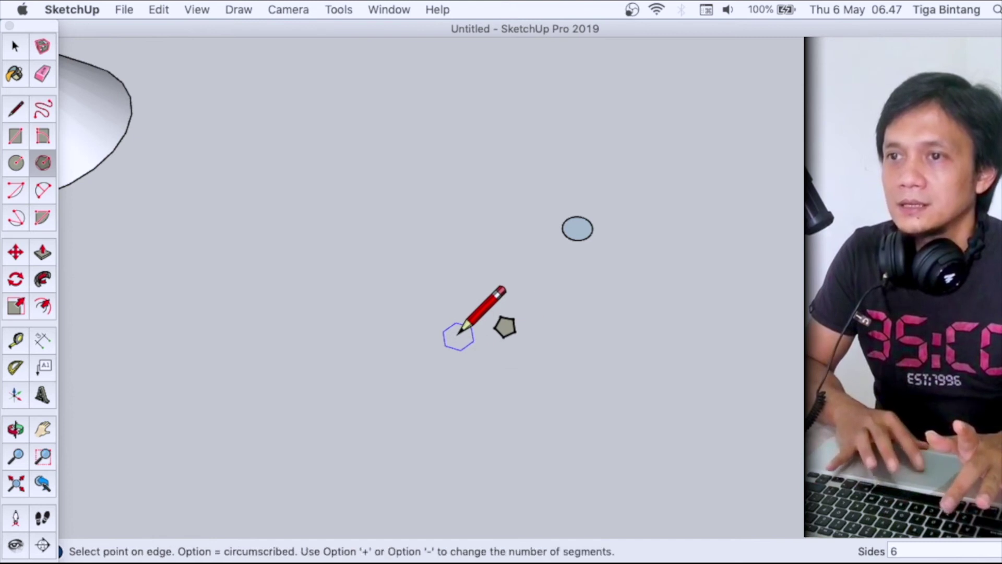
pyautogui.click(535, 349)
pyautogui.press('space')
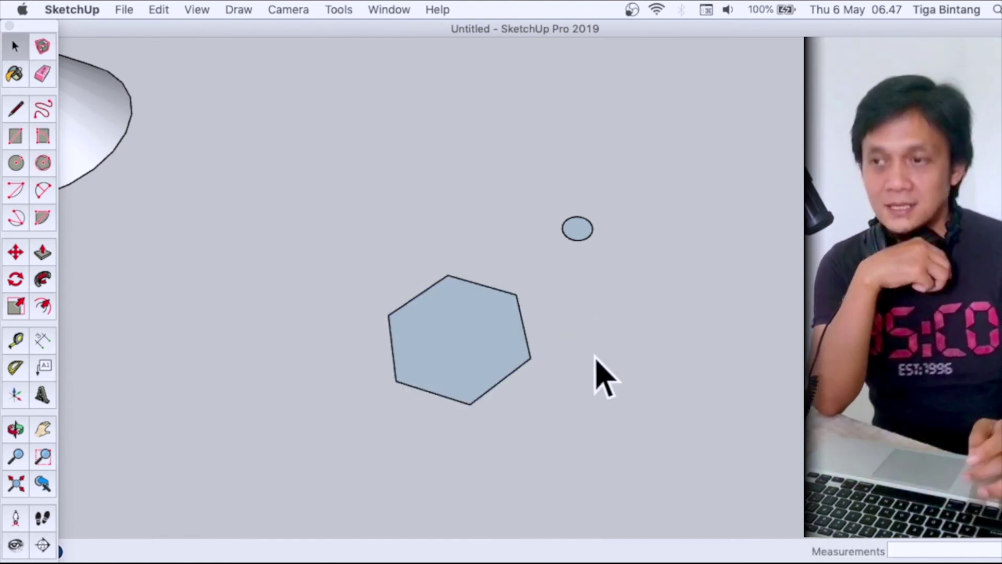
# - Draw a 21.5 cm radius circle to the right of the hexagon
pyautogui.press('c')
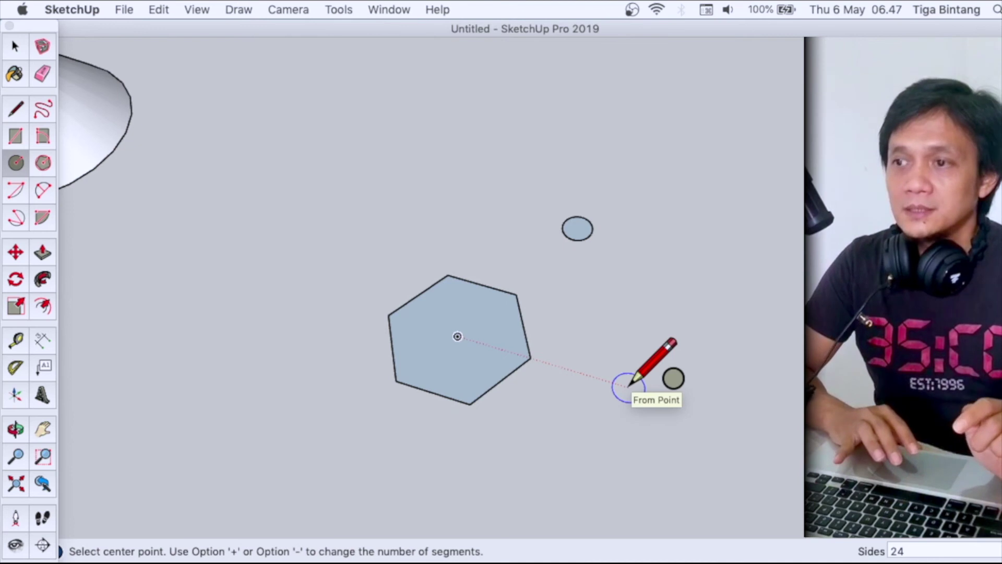
pyautogui.click(629, 386)
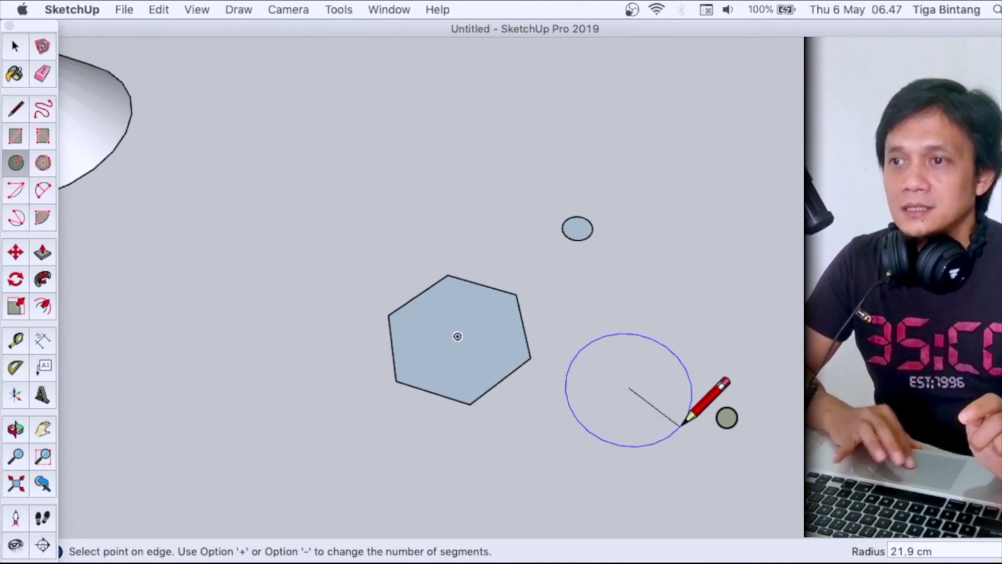
pyautogui.click(690, 401)
pyautogui.scroll(5, 656, 375)
pyautogui.scroll(-3, 656, 374)
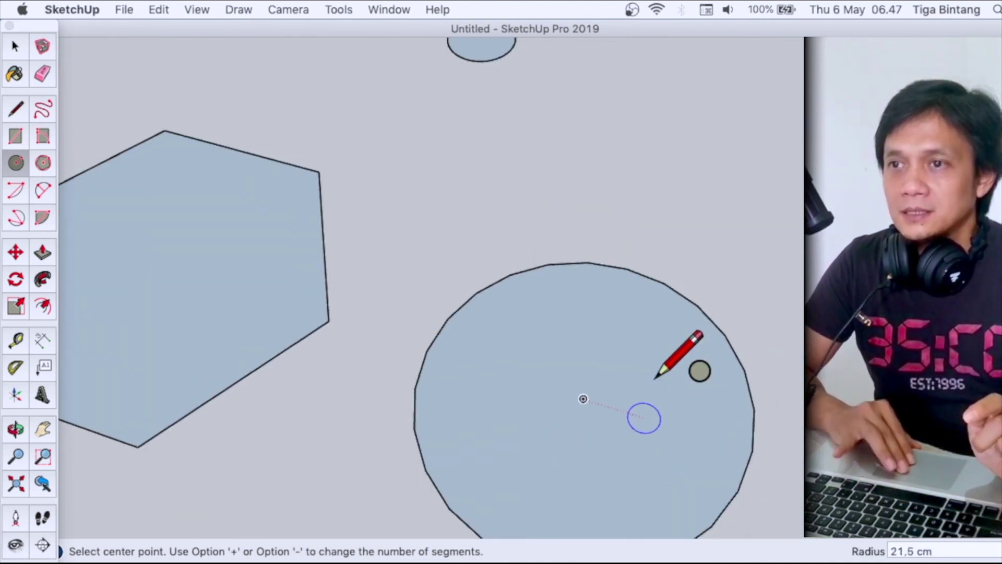
pyautogui.press('o')
pyautogui.keyDown('shift'); pyautogui.moveTo(654, 380); pyautogui.dragTo(579, 298); pyautogui.keyUp('shift')
pyautogui.scroll(2, 580, 297)
# - Orbit and pan so the new circle appears round from above
pyautogui.press('c')
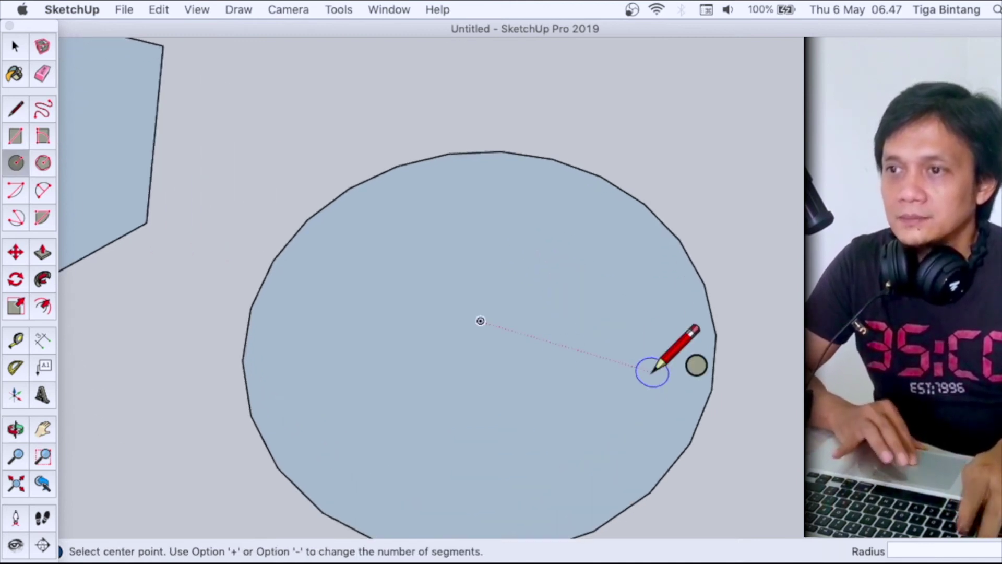
pyautogui.press('l')
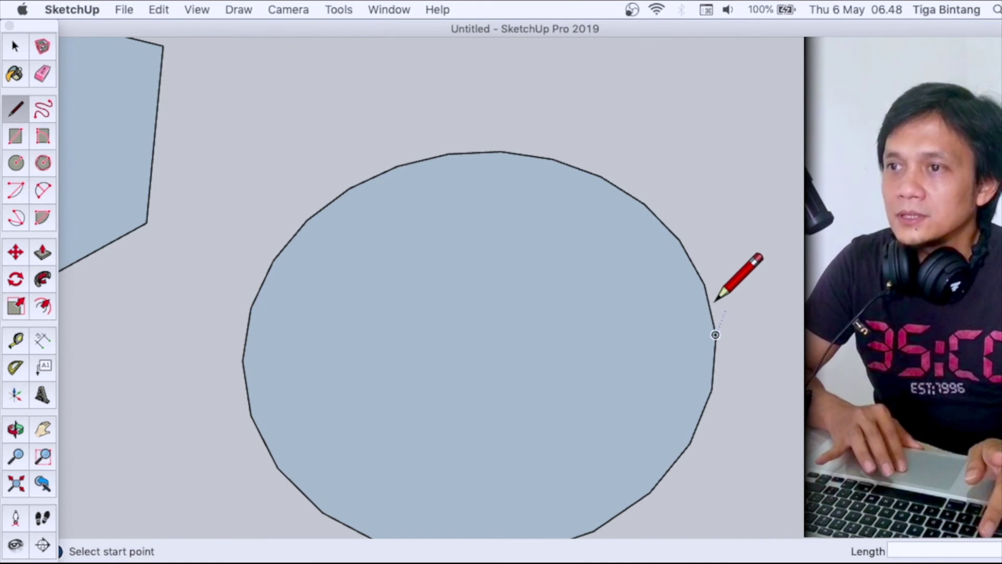
pyautogui.press('o')
pyautogui.moveTo(470, 329)
pyautogui.keyDown('shift'); pyautogui.mouseDown()
pyautogui.moveTo(453, 241)
pyautogui.moveTo(470, 346)
pyautogui.mouseUp(); pyautogui.keyUp('shift')
pyautogui.scroll(-2, 469, 346)
pyautogui.moveTo(503, 302); pyautogui.dragTo(510, 336)
pyautogui.press('space')
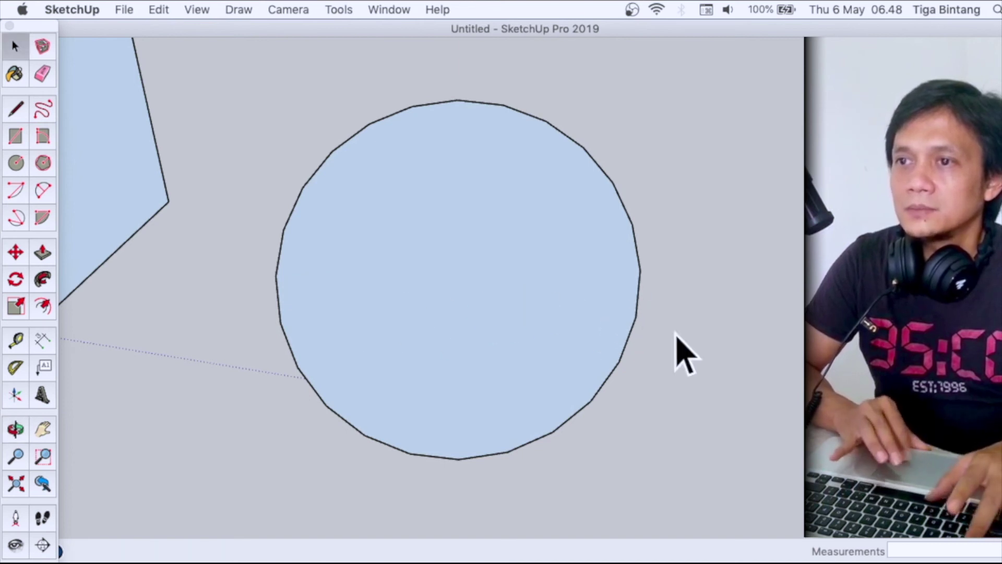
pyautogui.scroll(-2, 677, 336)
# - Draw a three-sided polygon below the circle and push/pull it into a low triangular prism
pyautogui.press('c')
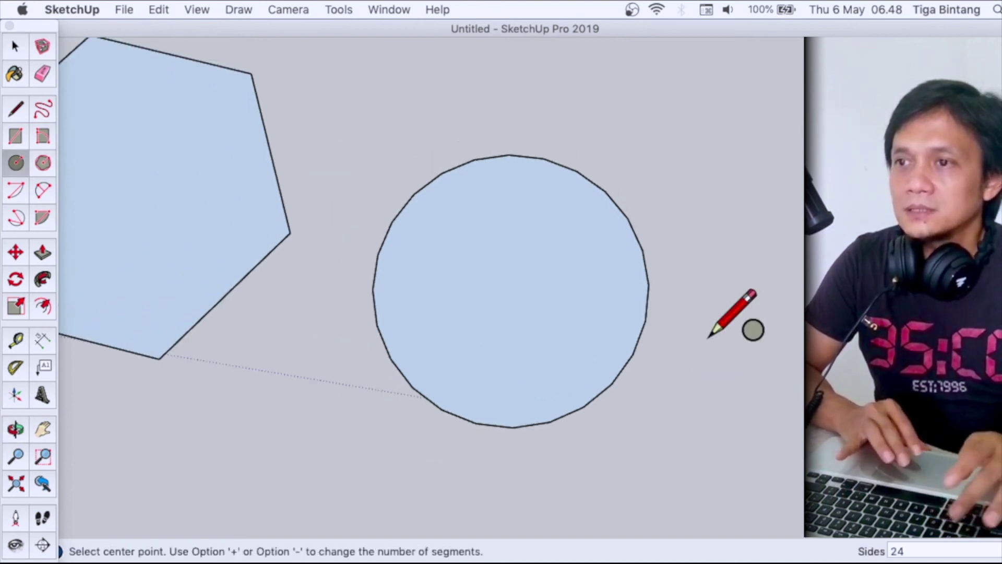
pyautogui.scroll(-2, 709, 337)
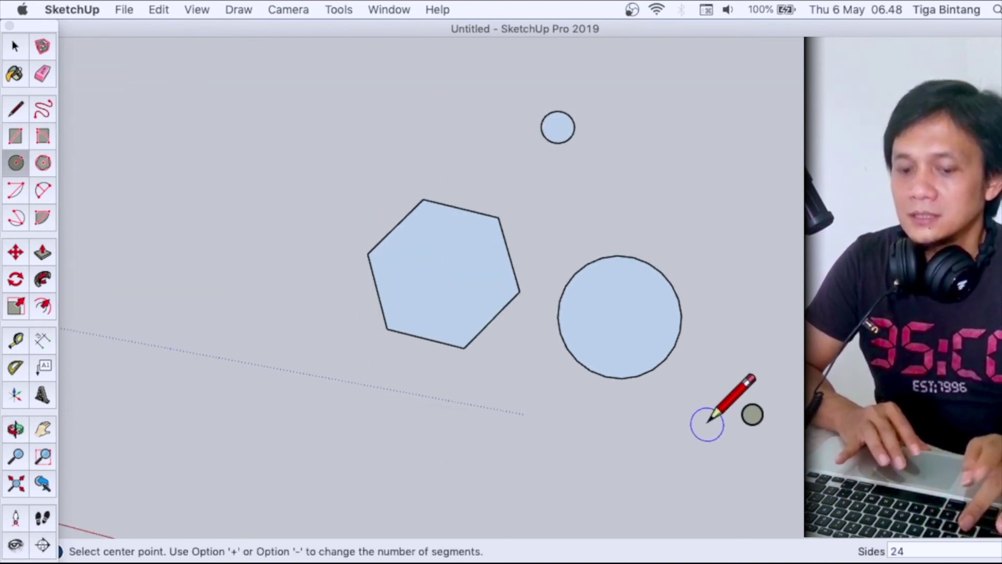
pyautogui.write('3')
pyautogui.press('Return')
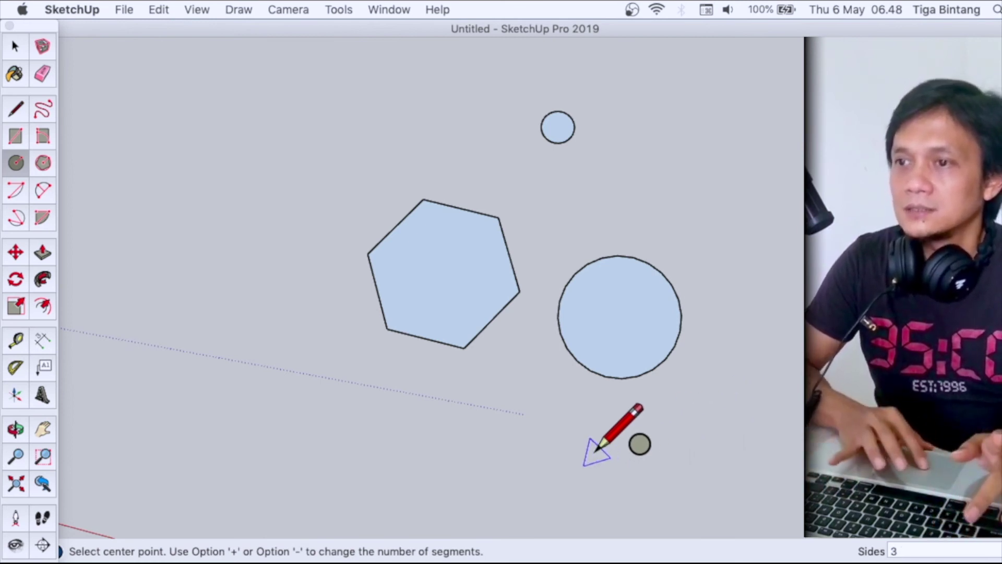
pyautogui.click(595, 454)
pyautogui.click(648, 465)
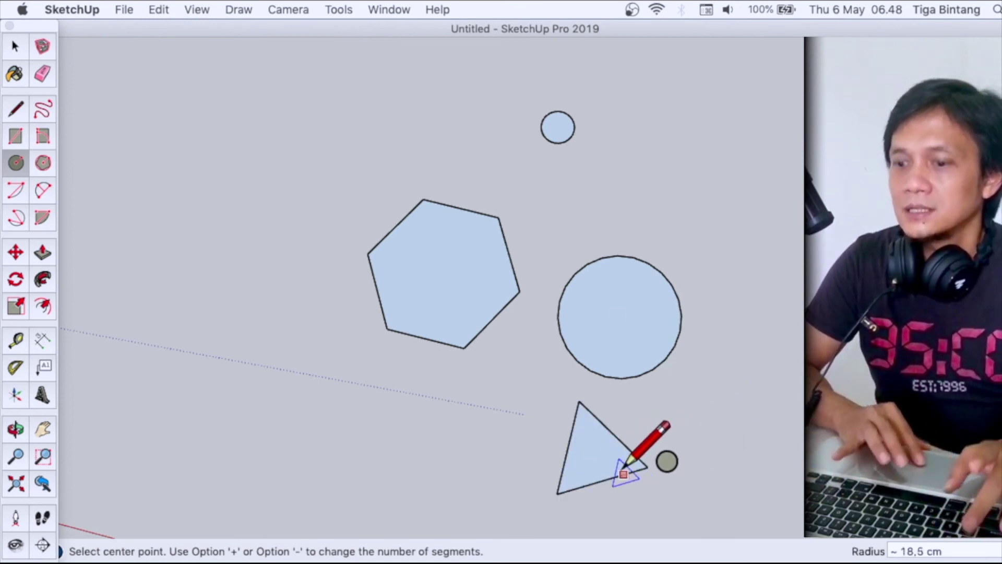
pyautogui.press('o')
pyautogui.moveTo(626, 467)
pyautogui.mouseDown()
pyautogui.moveTo(586, 354)
pyautogui.moveTo(581, 298)
pyautogui.mouseUp()
pyautogui.press('p')
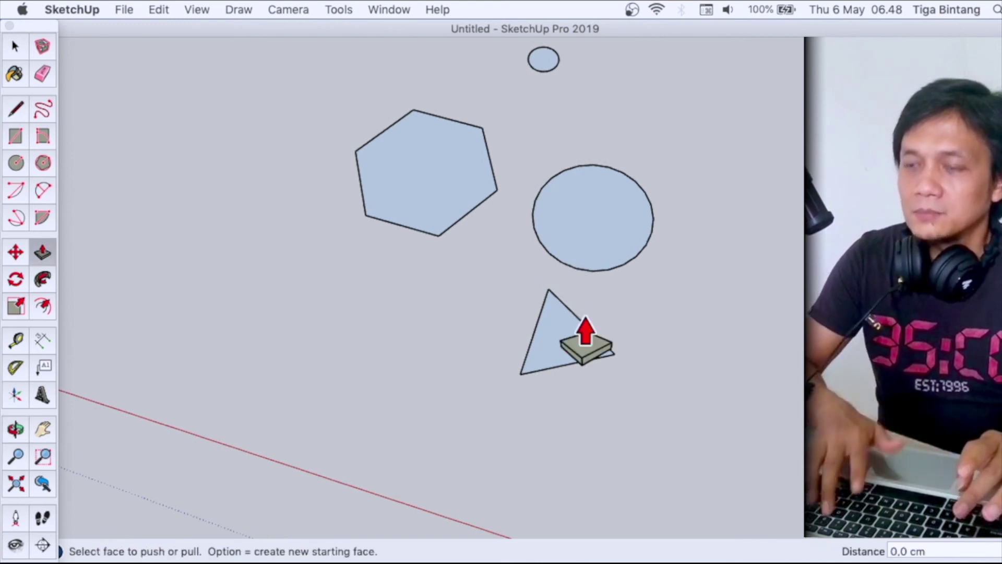
pyautogui.click(553, 369)
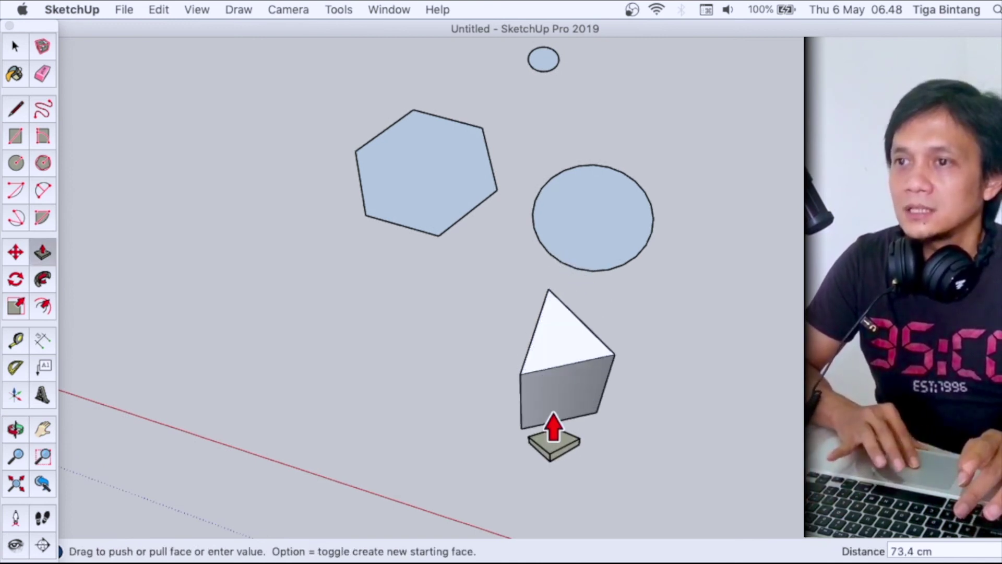
pyautogui.click(549, 344)
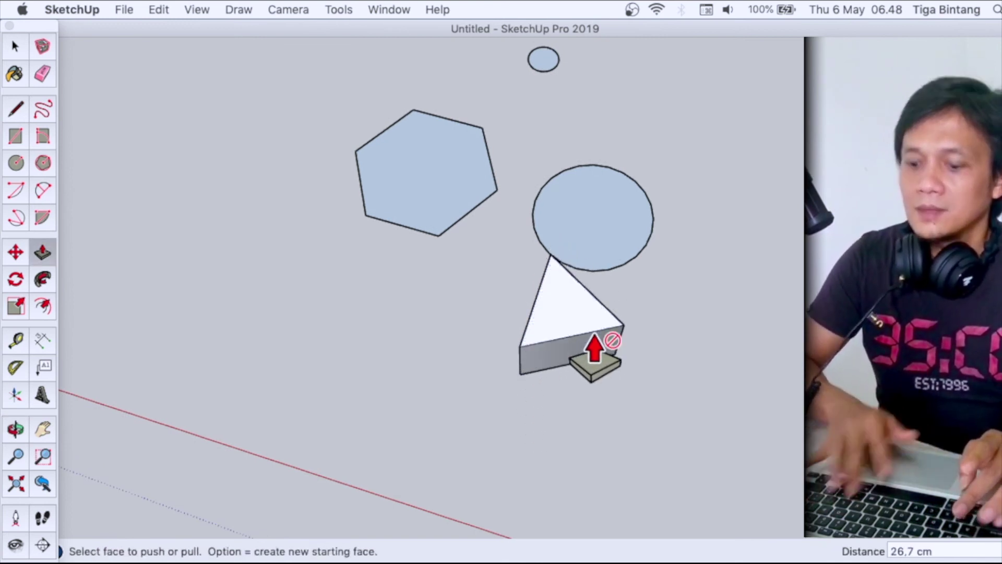
# - Draw a five-sided pentagon beside the triangle and push/pull it into a prism
pyautogui.press('o')
pyautogui.keyDown('shift'); pyautogui.moveTo(595, 334); pyautogui.dragTo(447, 339); pyautogui.keyUp('shift')
pyautogui.write('c')
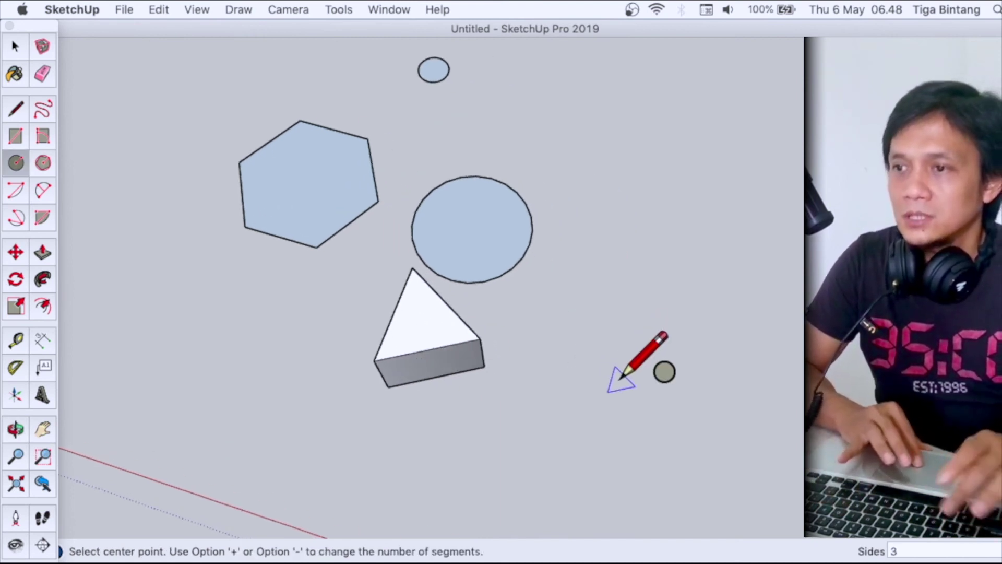
pyautogui.write('5')
pyautogui.press('Return')
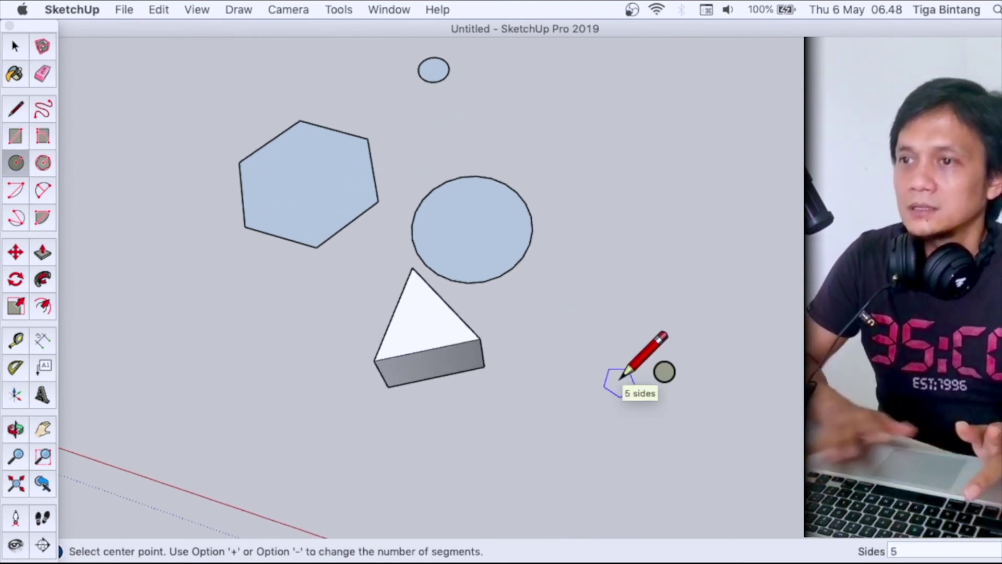
pyautogui.click(609, 355)
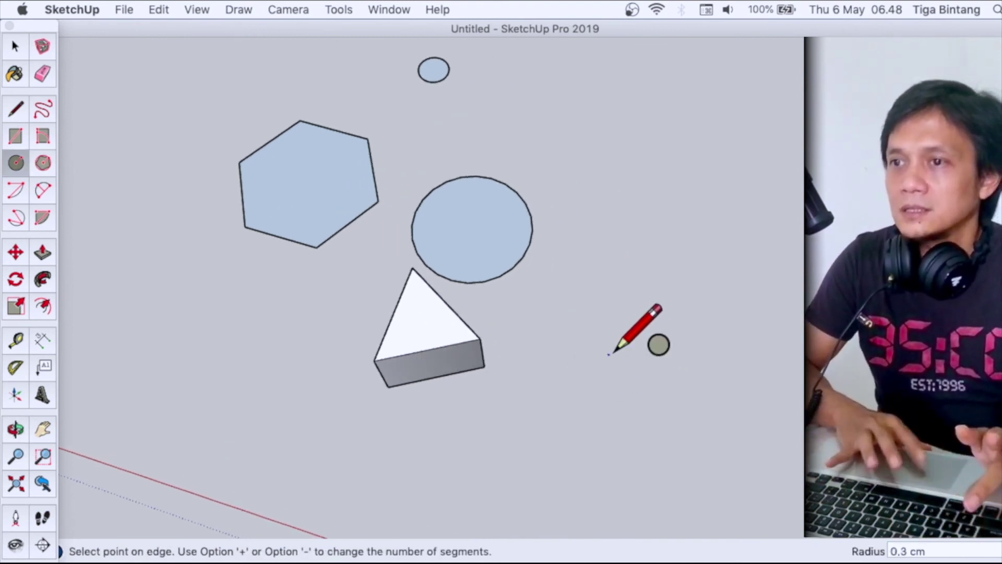
pyautogui.click(680, 374)
pyautogui.press('space')
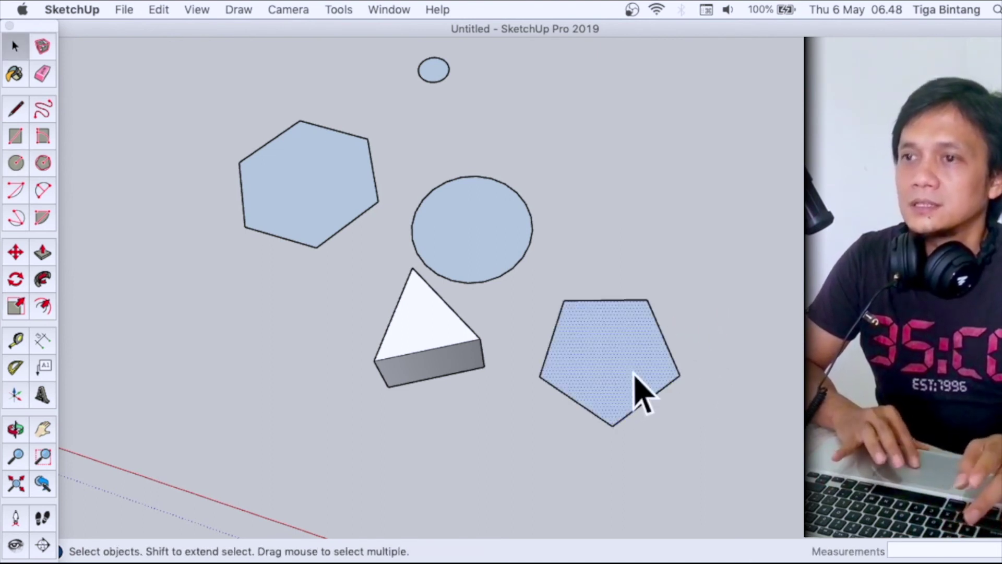
pyautogui.press('p')
pyautogui.click(633, 392)
pyautogui.click(634, 351)
pyautogui.press('o')
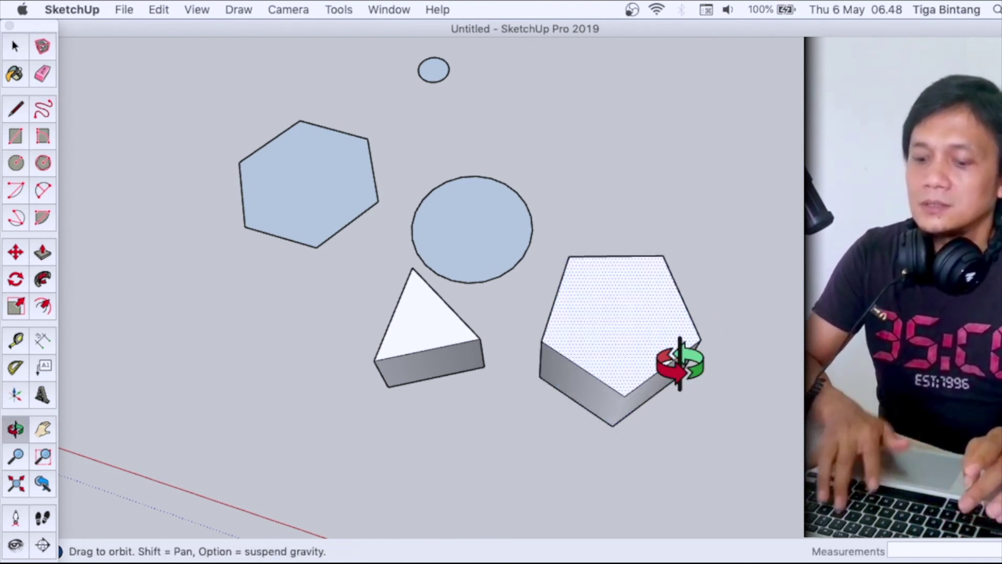
pyautogui.keyDown('shift'); pyautogui.moveTo(680, 364); pyautogui.dragTo(512, 316); pyautogui.keyUp('shift')
# - Draw an 18.4 cm pentagon with an inner polygon snapped to its edge midpoints
pyautogui.press('g')
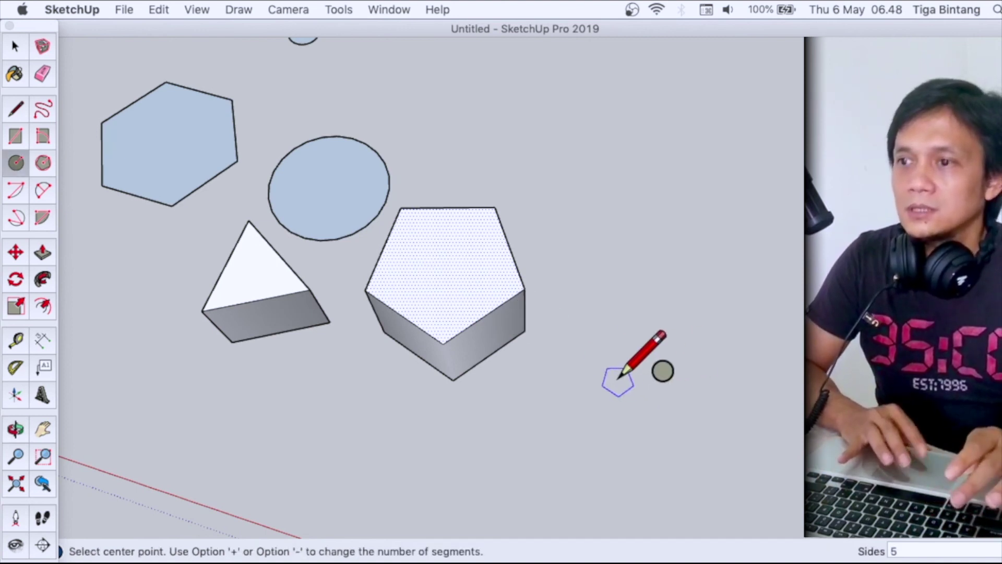
pyautogui.click(618, 389)
pyautogui.click(675, 398)
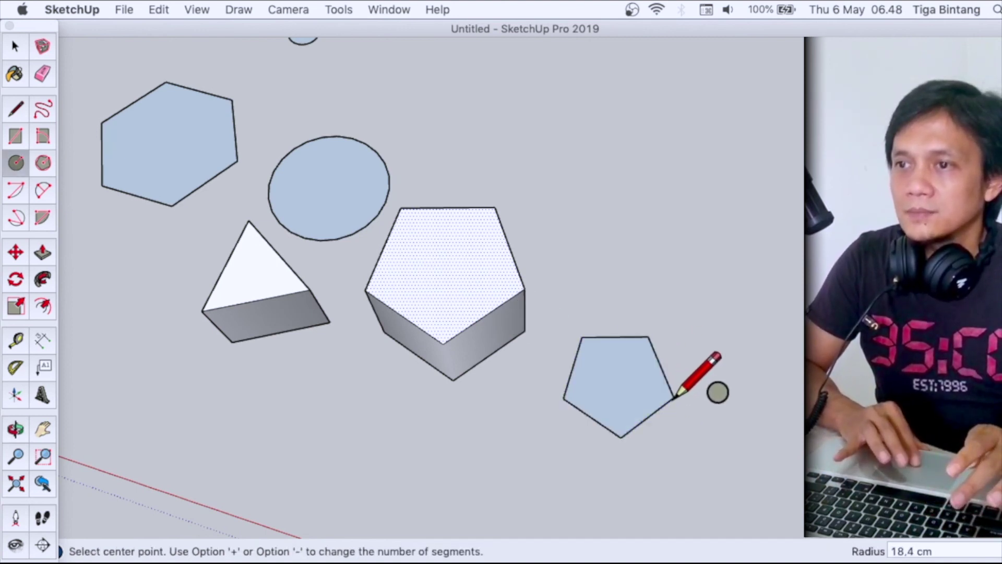
pyautogui.click(625, 376)
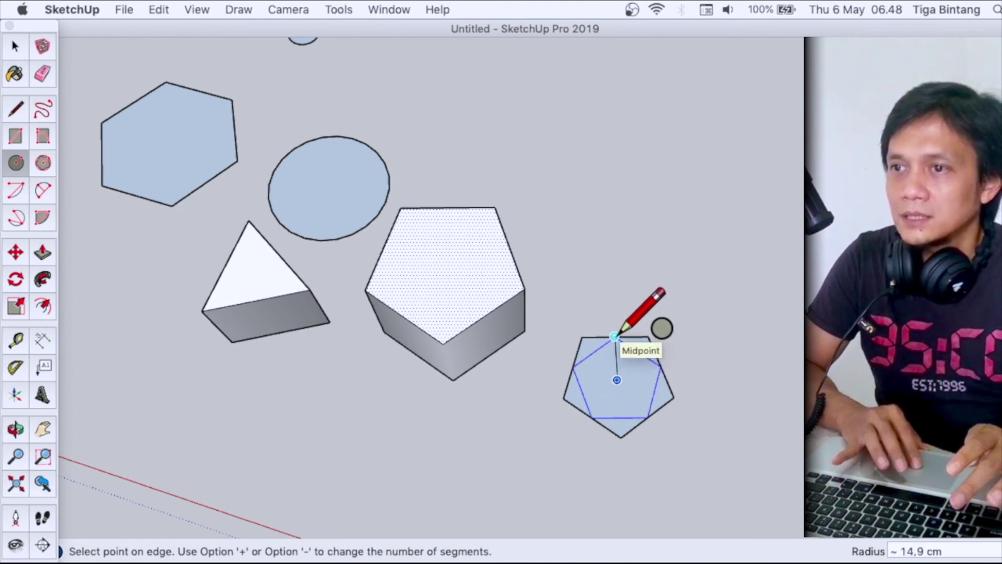
pyautogui.click(615, 337)
# - Select both nested pentagons and explode their curves into separate edges
pyautogui.scroll(2, 618, 337)
pyautogui.press('space')
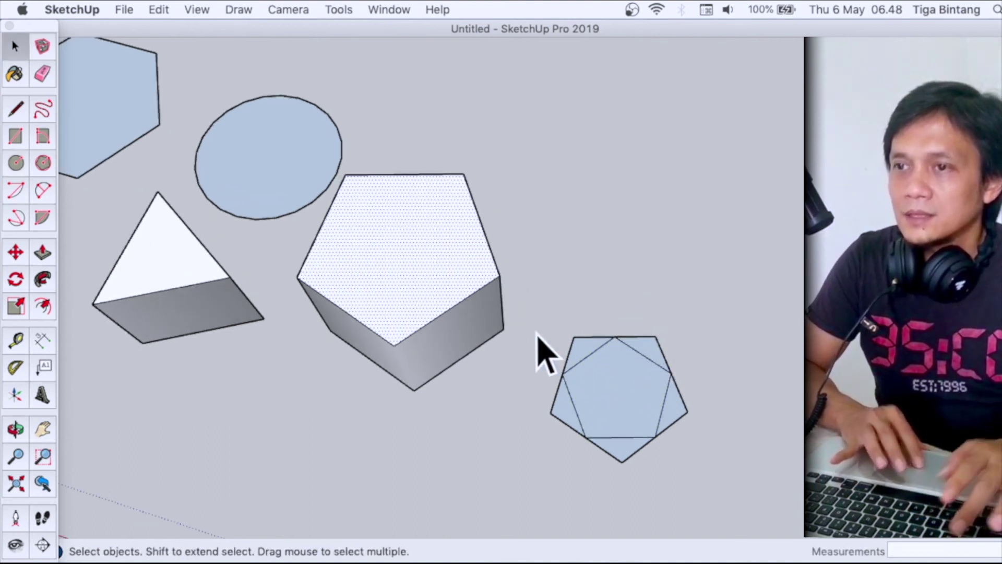
pyautogui.moveTo(528, 324); pyautogui.dragTo(720, 471)
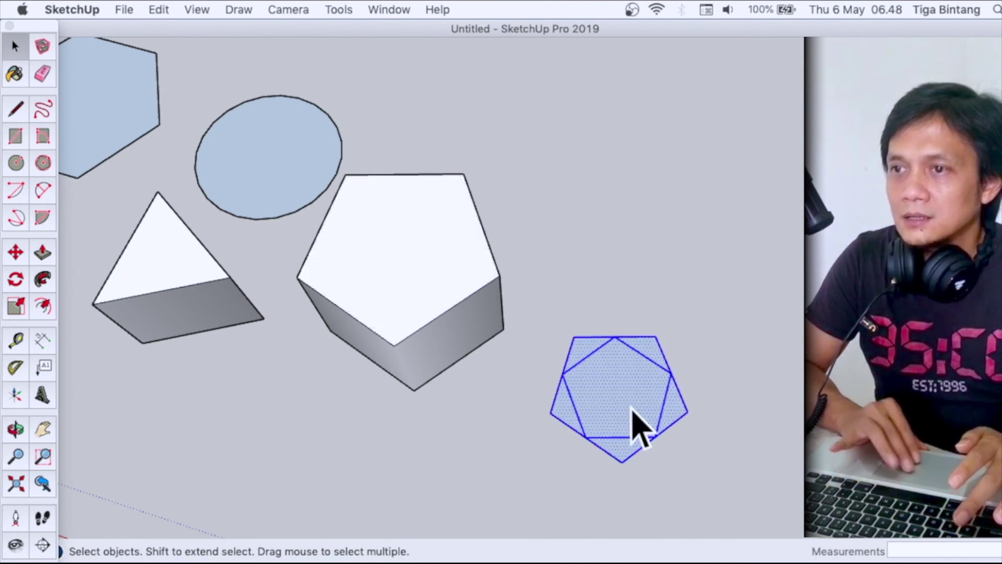
pyautogui.rightClick(633, 410)
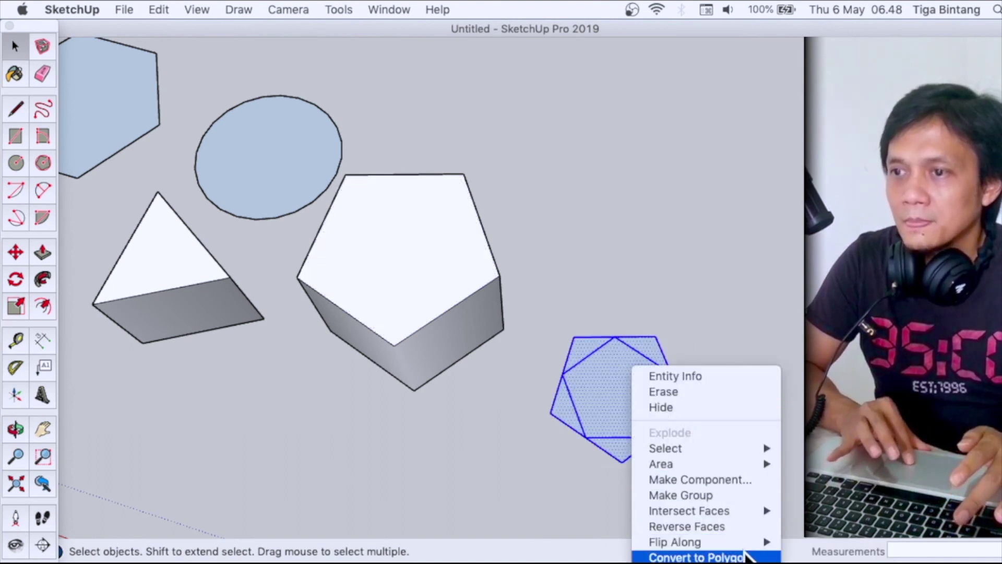
pyautogui.click(712, 324)
pyautogui.keyDown('shift'); pyautogui.moveTo(672, 411); pyautogui.dragTo(652, 241, button='middle'); pyautogui.keyUp('shift')
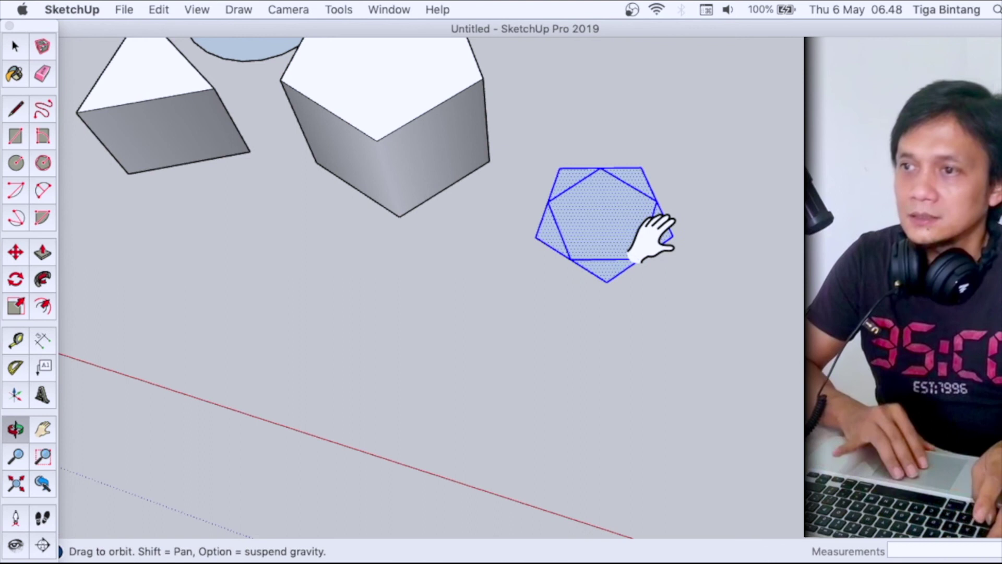
pyautogui.scroll(3, 599, 205)
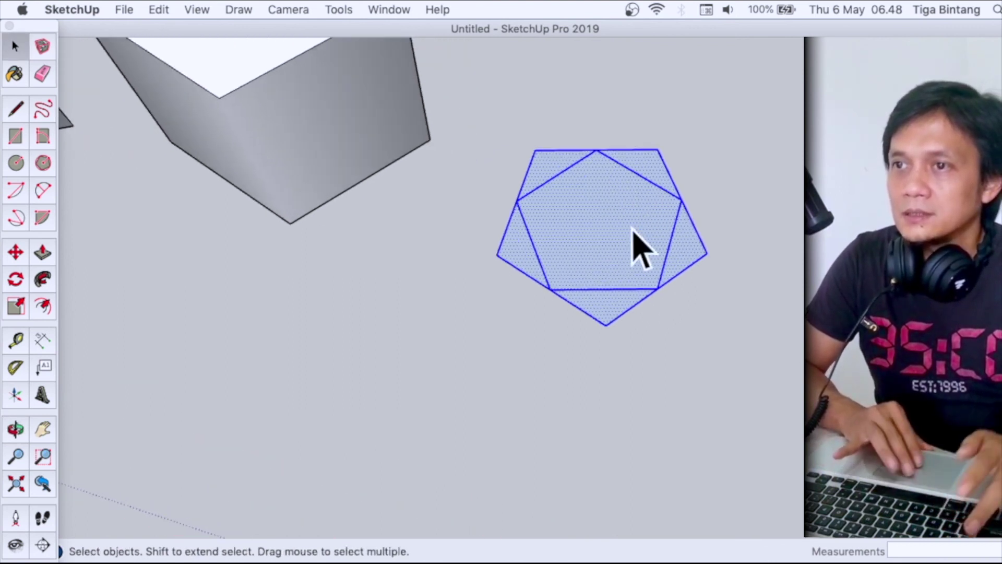
pyautogui.rightClick(633, 233)
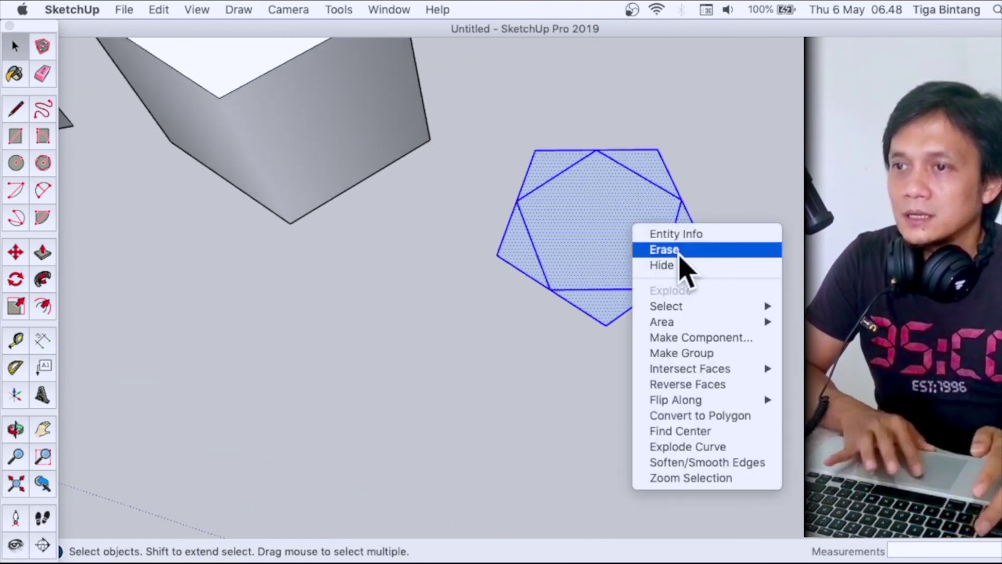
pyautogui.click(770, 446)
# - Scale the inner pentagon uniformly to form the star's points
pyautogui.press('s')
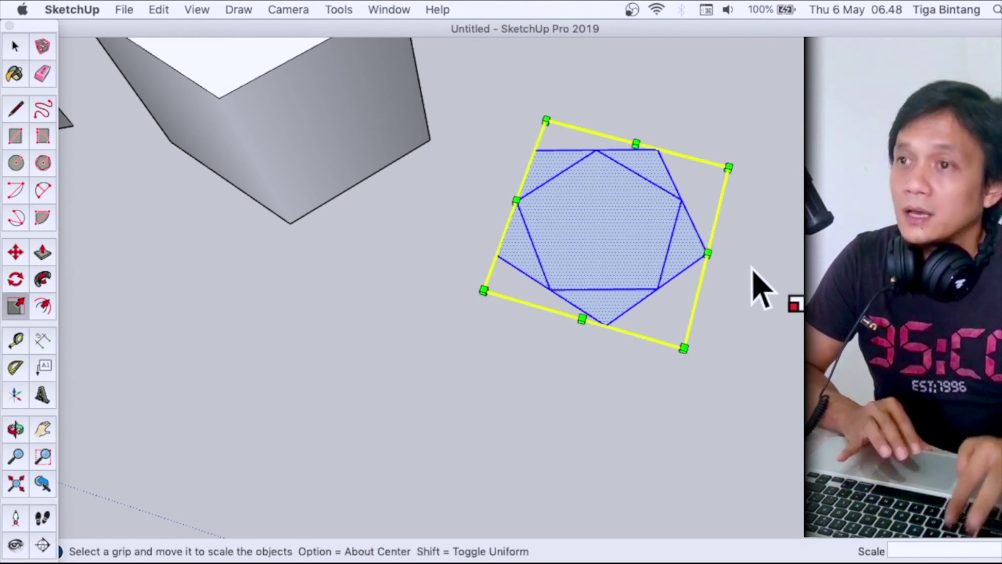
pyautogui.press('space')
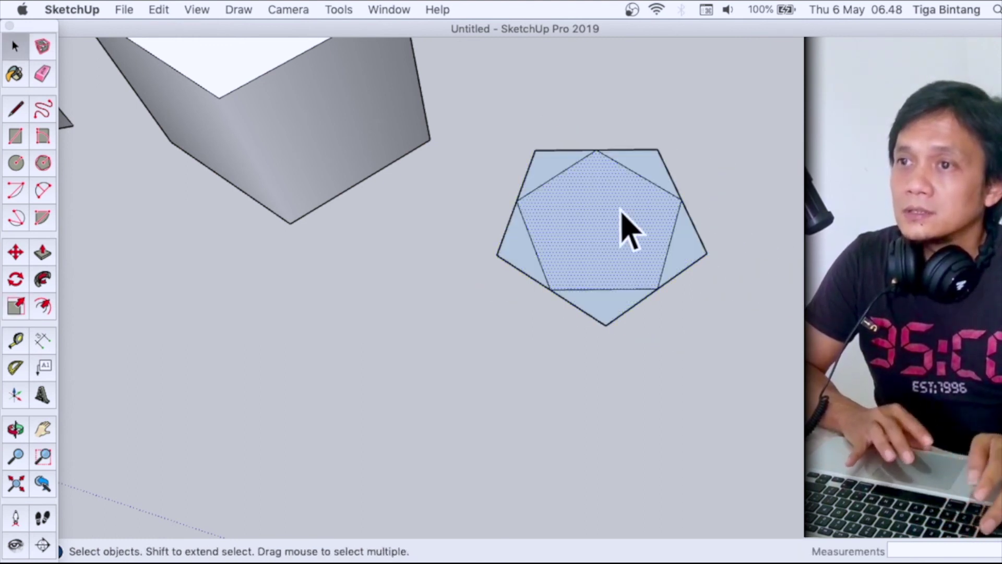
pyautogui.press('s')
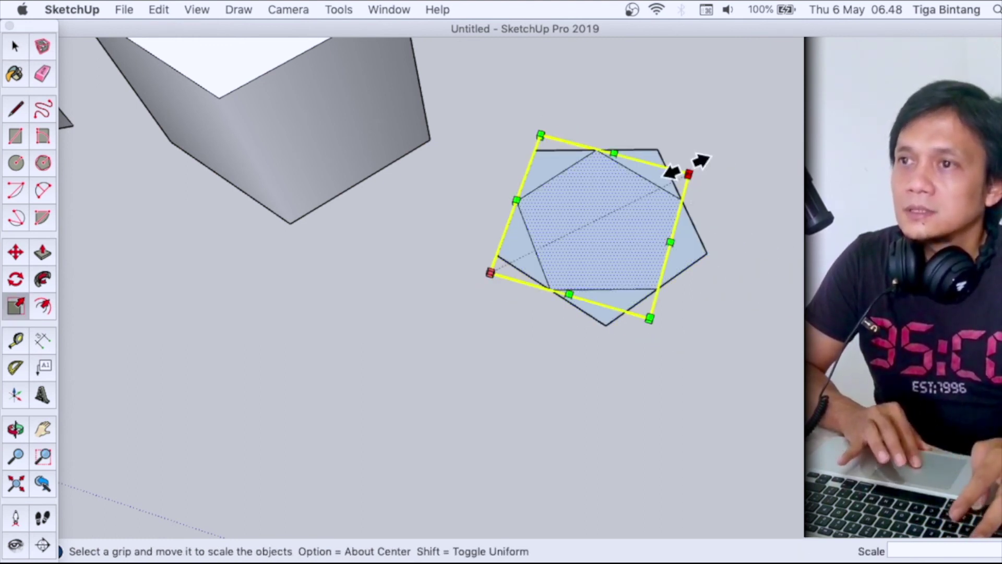
pyautogui.moveTo(688, 173); pyautogui.dragTo(641, 197)
pyautogui.click(641, 198)
# - Delete and erase the inner lines crossing the star
pyautogui.press('space')
pyautogui.click(689, 320)
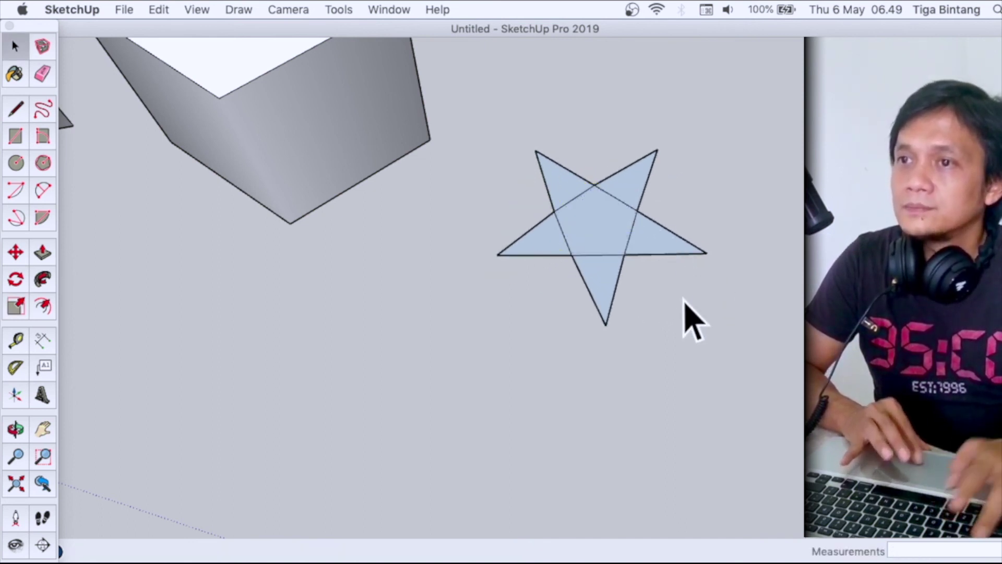
pyautogui.press('o')
pyautogui.moveTo(613, 272)
pyautogui.mouseDown()
pyautogui.moveTo(578, 421)
pyautogui.moveTo(587, 463)
pyautogui.moveTo(644, 393)
pyautogui.moveTo(649, 295)
pyautogui.moveTo(586, 320)
pyautogui.mouseUp()
pyautogui.press('space')
pyautogui.click(621, 297)
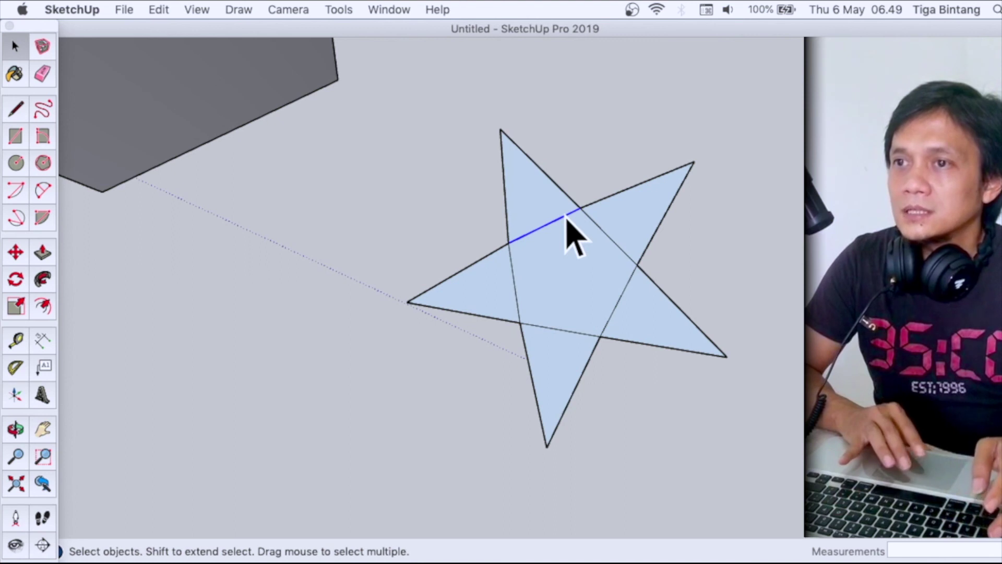
pyautogui.press('Delete')
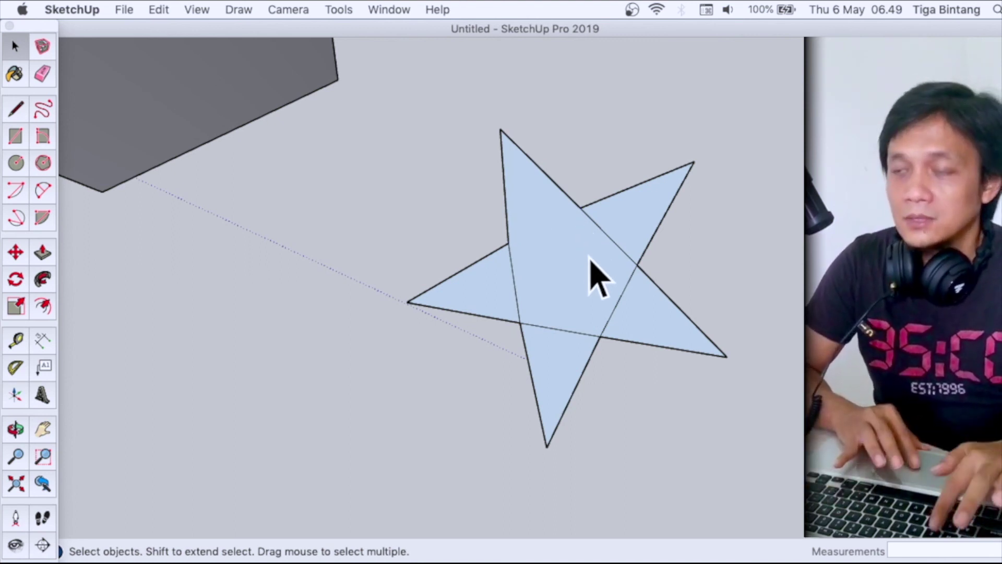
pyautogui.press('e')
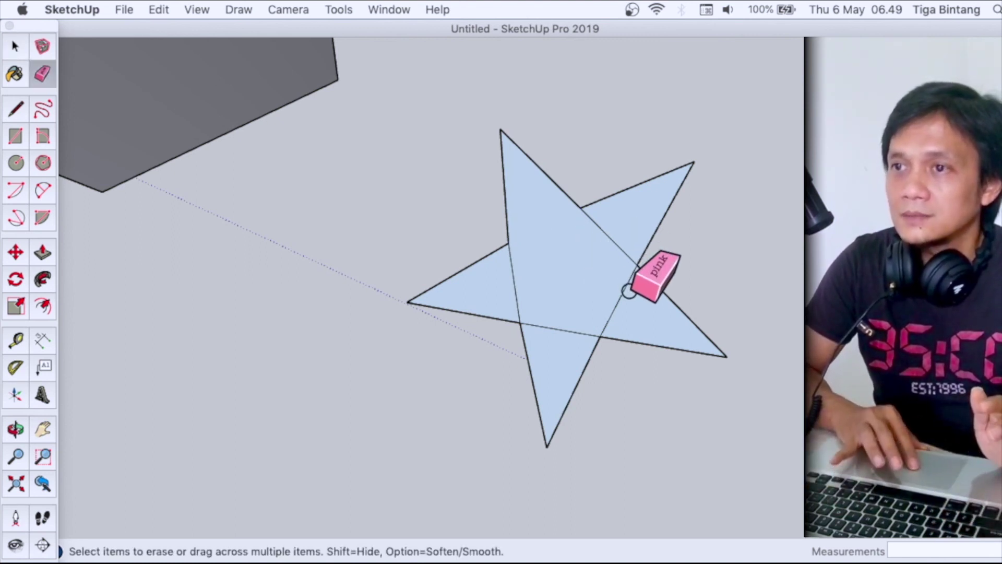
pyautogui.moveTo(629, 299)
pyautogui.mouseDown()
pyautogui.moveTo(569, 341)
pyautogui.moveTo(542, 308)
pyautogui.moveTo(504, 296)
pyautogui.moveTo(542, 273)
pyautogui.moveTo(577, 272)
pyautogui.mouseUp()
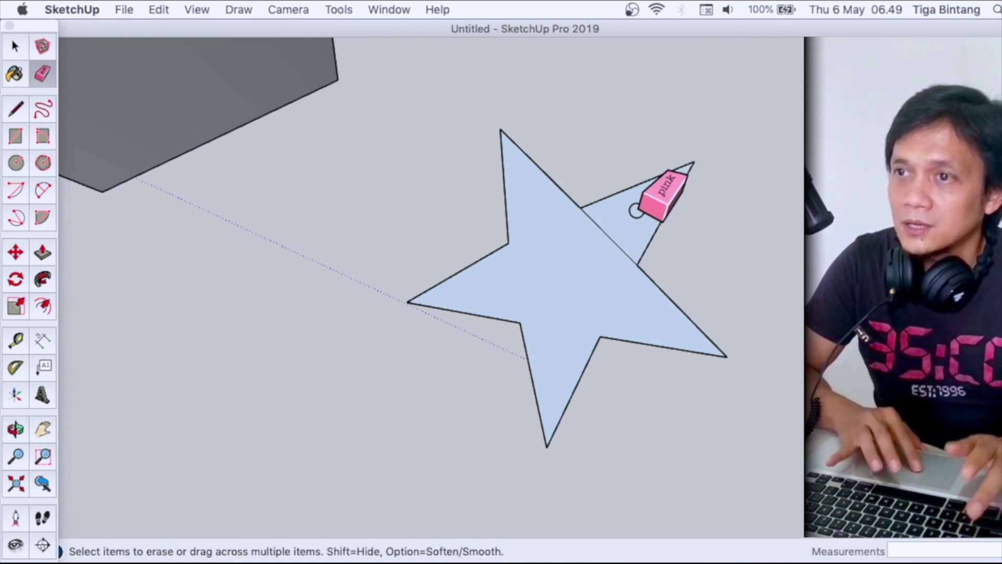
pyautogui.click(600, 233)
# - Push/pull the star face up into a thick slab and view it from above
pyautogui.press('space')
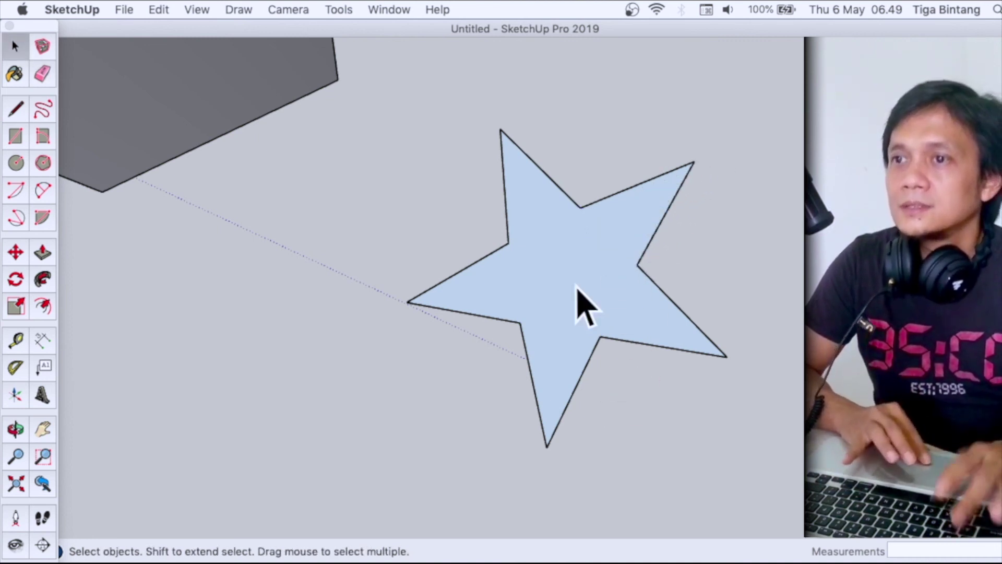
pyautogui.press('p')
pyautogui.moveTo(575, 294); pyautogui.dragTo(579, 298)
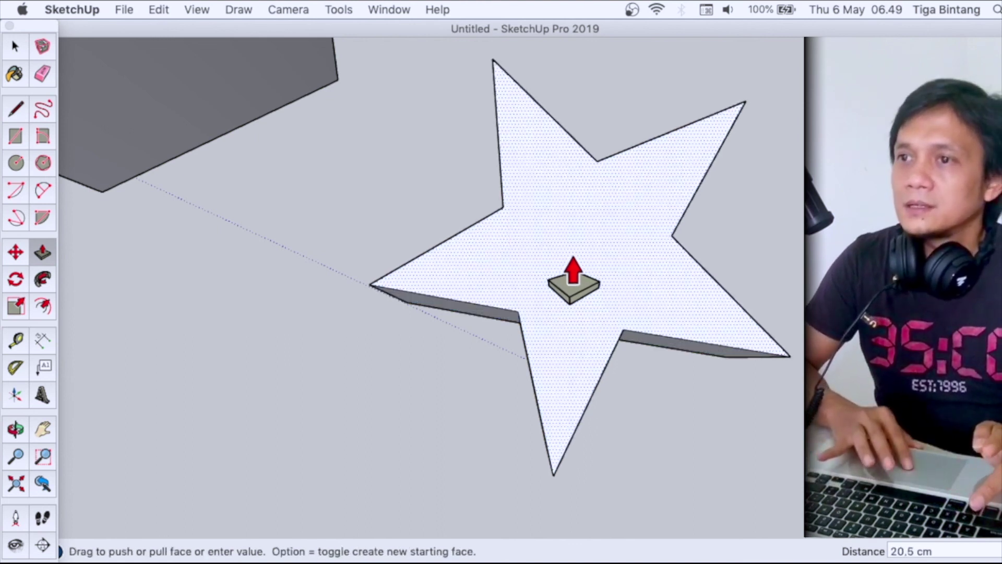
pyautogui.press('o')
pyautogui.moveTo(564, 230)
pyautogui.mouseDown()
pyautogui.moveTo(510, 112)
pyautogui.moveTo(526, 188)
pyautogui.moveTo(621, 205)
pyautogui.moveTo(474, 245)
pyautogui.mouseUp()
# - Zoom out and pan to show everything from the terrain blocks to the star
pyautogui.scroll(-5, 474, 246)
pyautogui.moveTo(307, 235)
pyautogui.keyDown('shift'); pyautogui.mouseDown()
pyautogui.moveTo(455, 318)
pyautogui.moveTo(376, 264)
pyautogui.moveTo(387, 348)
pyautogui.moveTo(459, 347)
pyautogui.moveTo(410, 347)
pyautogui.moveTo(314, 300)
pyautogui.moveTo(339, 291)
pyautogui.mouseUp(); pyautogui.keyUp('shift')
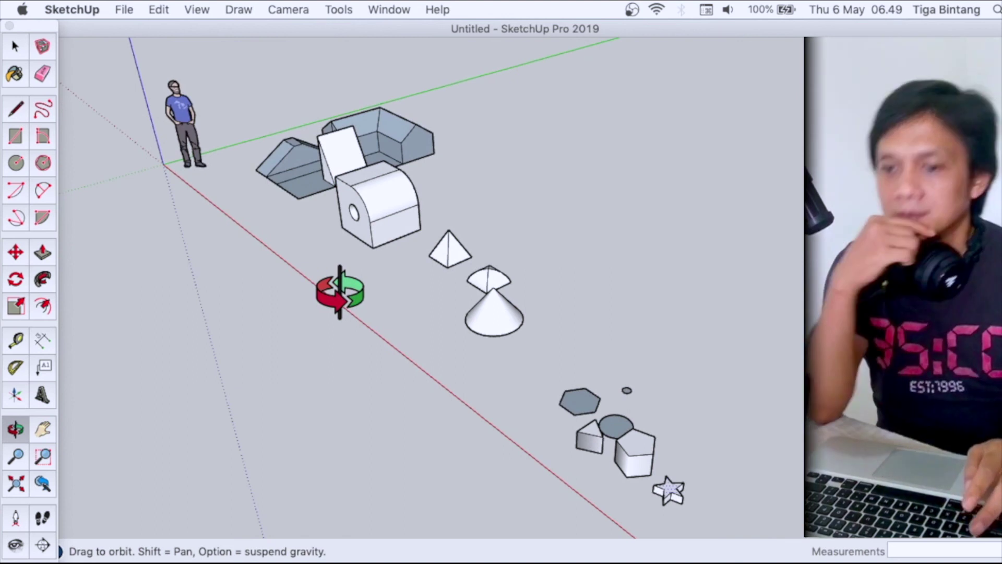